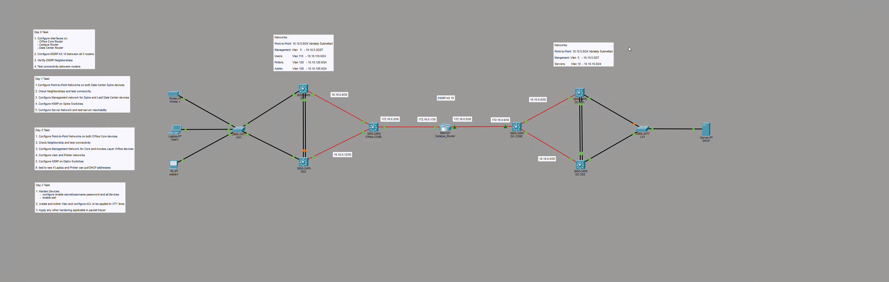
# - Open the AS1 switch's command line and move its window aside to see the boot output
pyautogui.click(237, 136)
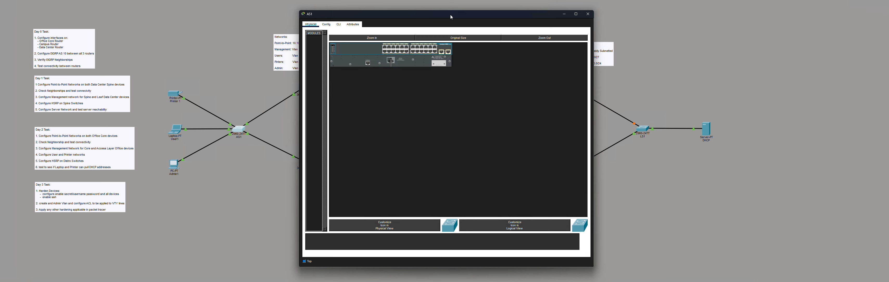
pyautogui.moveTo(450, 15); pyautogui.dragTo(599, 1)
pyautogui.click(487, 11)
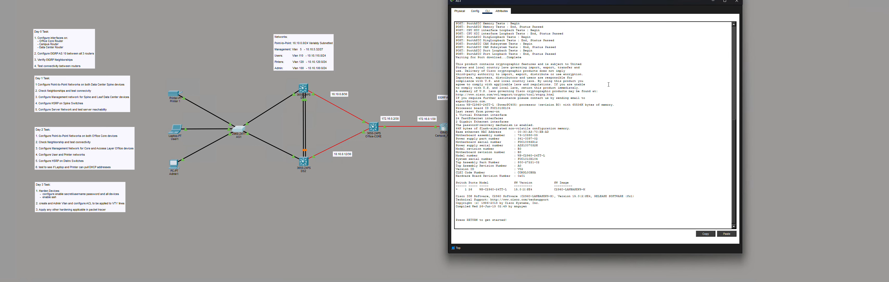
# - Enter privileged EXEC mode with en, then global configuration mode with conf t
pyautogui.press('Return')
pyautogui.press('Return')
pyautogui.press('Return')
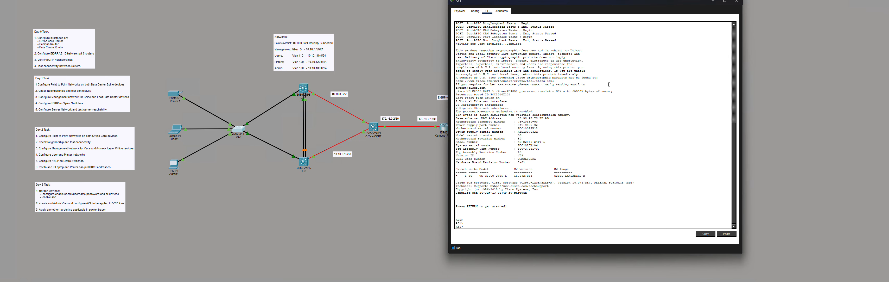
pyautogui.write('en')
pyautogui.press('Return')
pyautogui.press('Return')
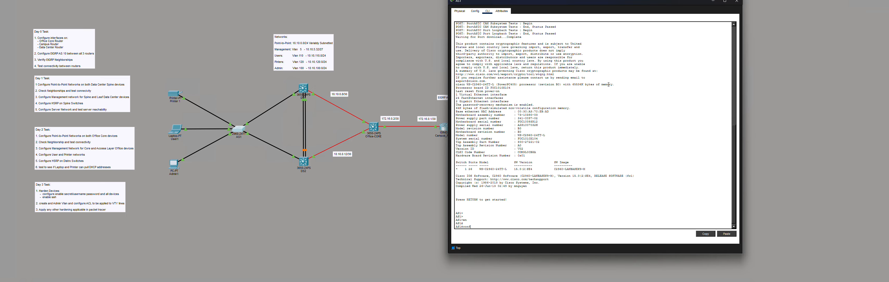
pyautogui.write('conf')
pyautogui.press('Return')
pyautogui.press('Return')
pyautogui.press('Return')
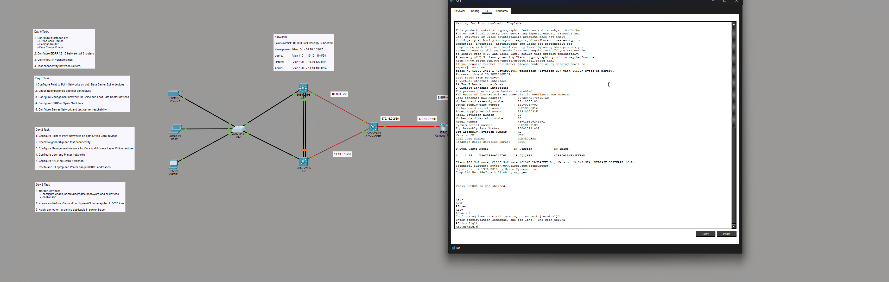
# - Set the enable secret password on AS1
pyautogui.write('enab')
pyautogui.press('Tab')
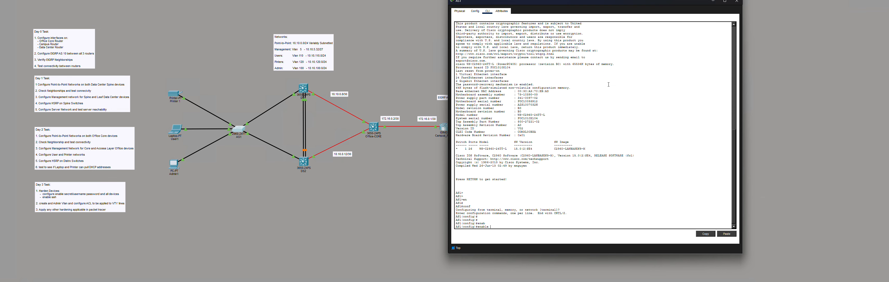
pyautogui.write('sec')
pyautogui.press('Tab')
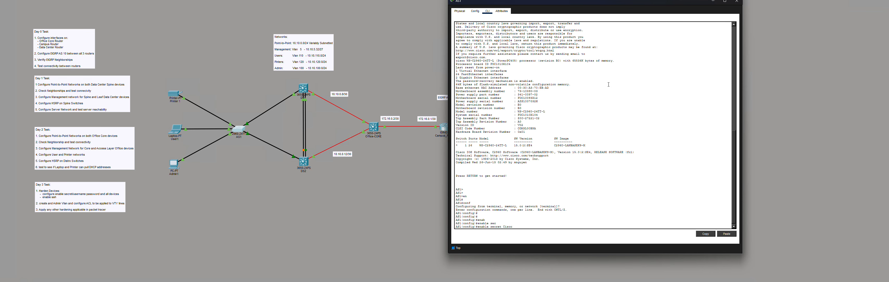
pyautogui.press('Return')
pyautogui.press('Return')
pyautogui.press('Return')
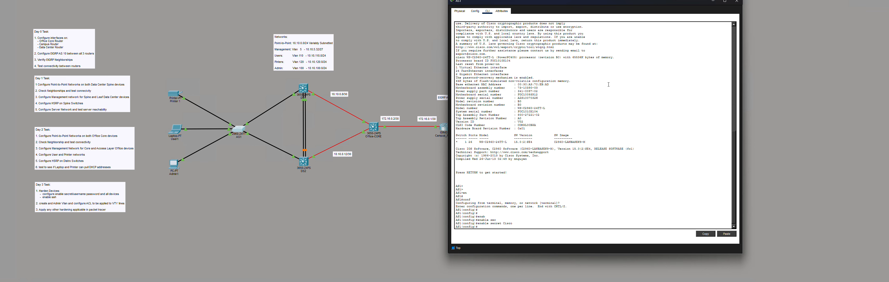
# - Begin defining a local username with a privilege level
pyautogui.write('user')
pyautogui.press('Tab')
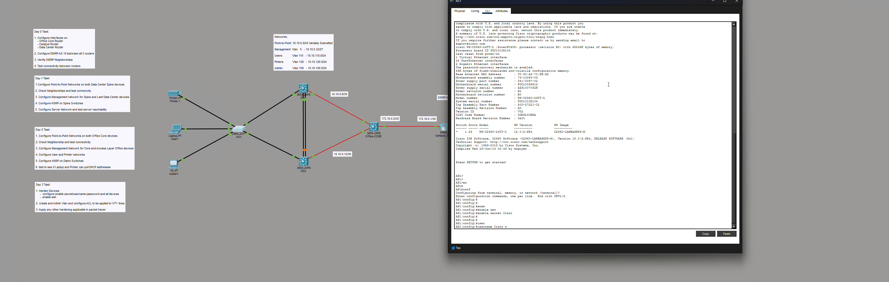
pyautogui.write('Cisco pri')
pyautogui.press('Tab')
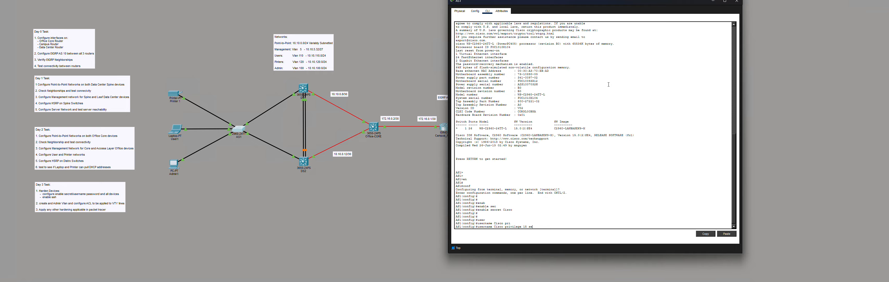
# - Finish the local user at privilege 15 with its secret password
pyautogui.write('c')
pyautogui.press('Tab')
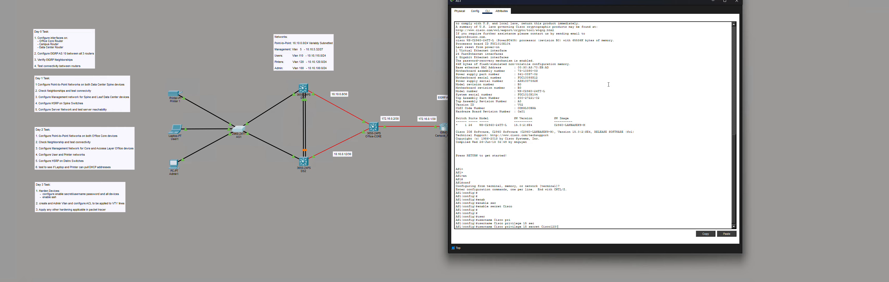
pyautogui.write('Cisco123!')
pyautogui.press('Return')
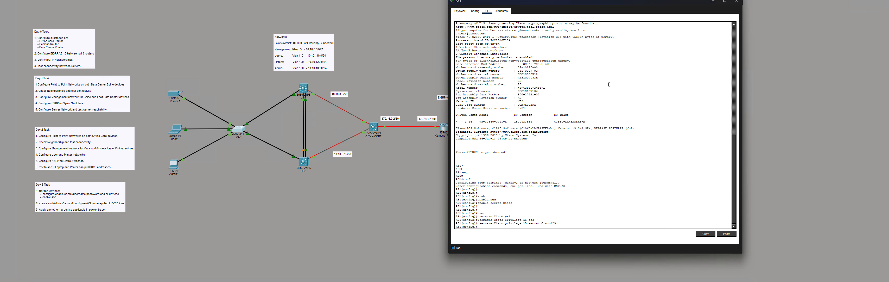
pyautogui.press('Return')
pyautogui.press('Return')
pyautogui.press('Return')
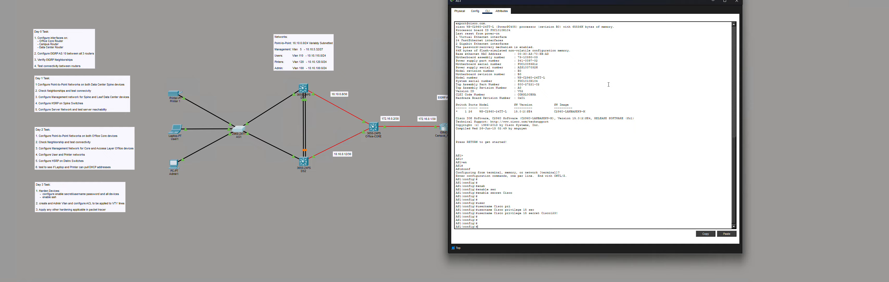
# - Set the IP domain name to LAB
pyautogui.write('in')
pyautogui.press('Tab')
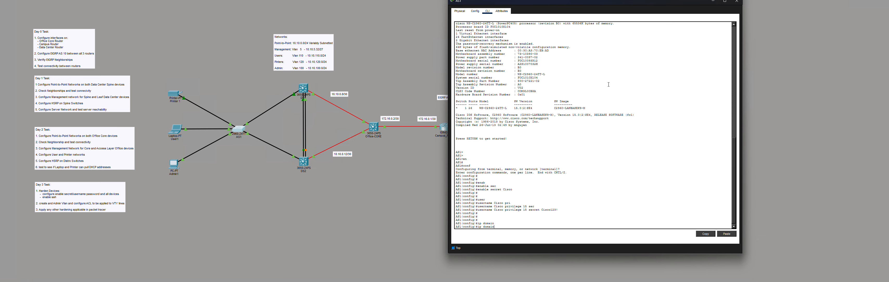
pyautogui.write('-n')
pyautogui.press('Tab')
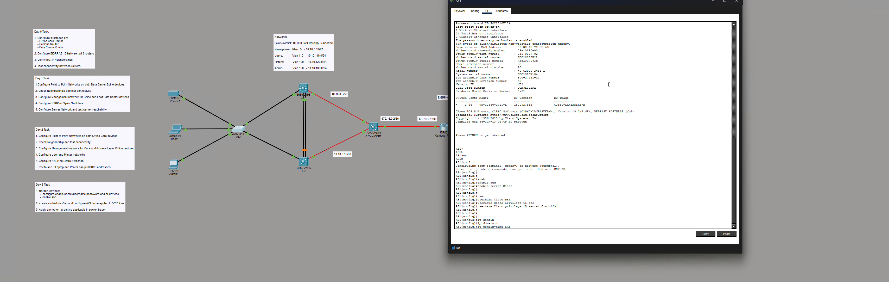
pyautogui.press('Return')
pyautogui.press('Return')
pyautogui.press('Return')
pyautogui.press('Return')
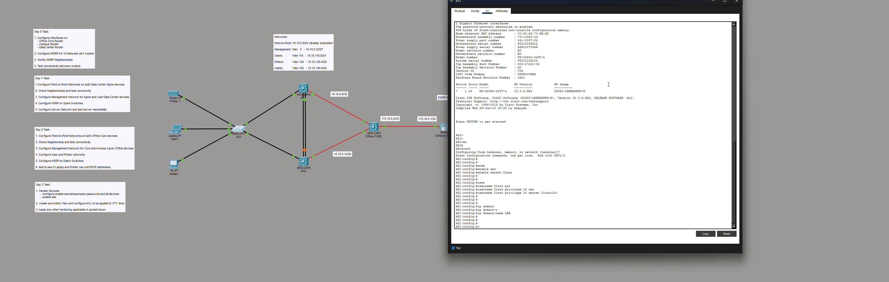
# - Generate RSA keys with a 2048-bit modulus, enabling SSH 1.99
pyautogui.write('cry')
pyautogui.press('Tab')
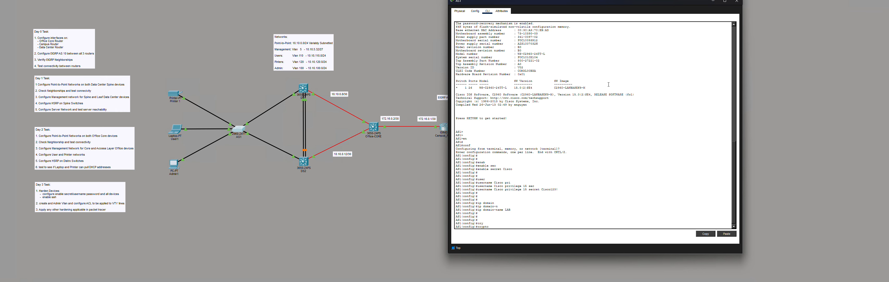
pyautogui.write('ke')
pyautogui.press('Tab')
pyautogui.write('gen')
pyautogui.press('Tab')
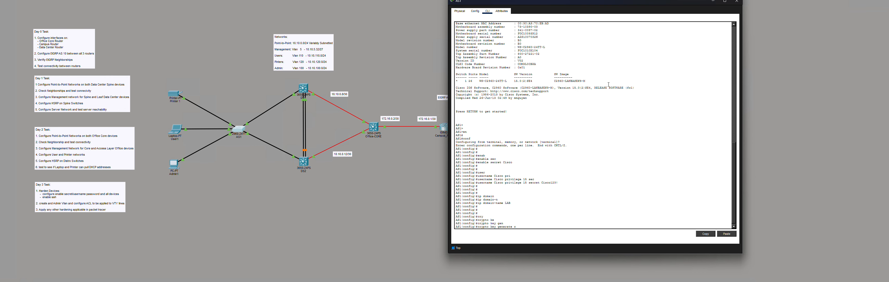
pyautogui.write('r')
pyautogui.press('Tab')
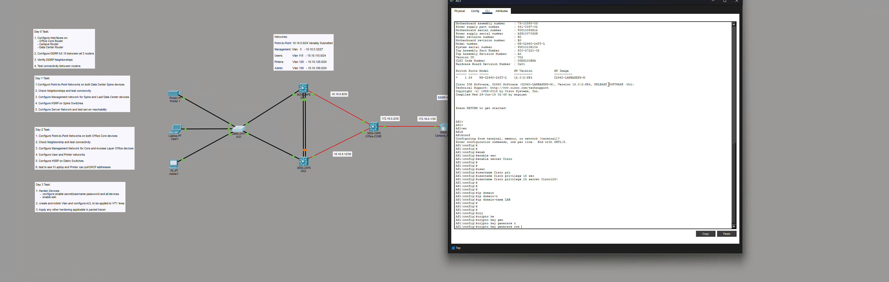
pyautogui.write('?')
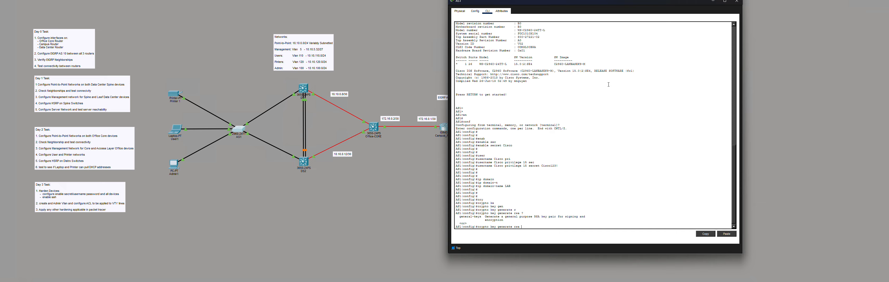
pyautogui.press('Return')
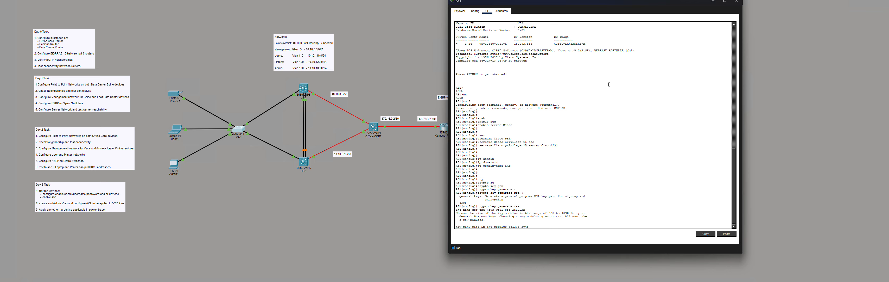
pyautogui.press('Return')
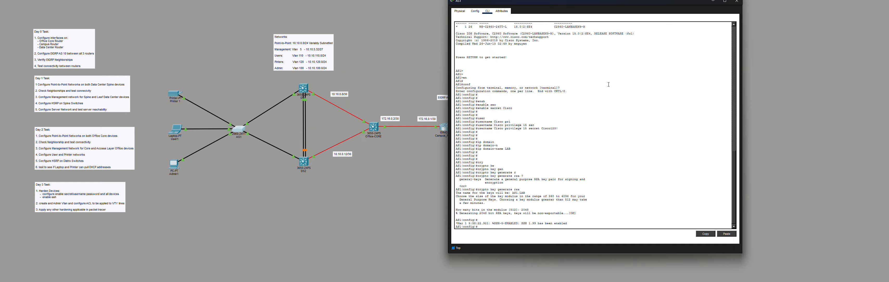
pyautogui.press('Return')
pyautogui.press('Return')
pyautogui.press('Return')
pyautogui.press('Return')
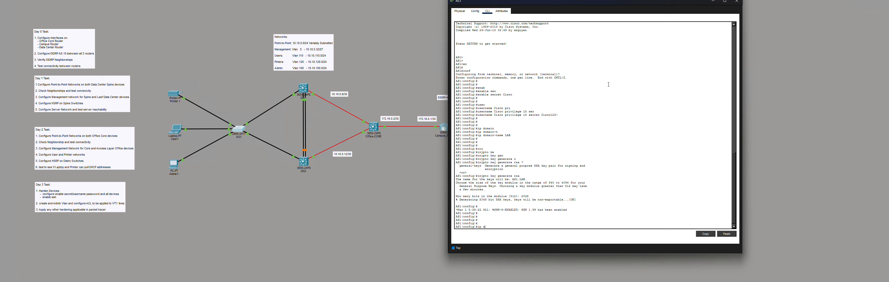
# - Create a standard IP access list named ADMIN
pyautogui.write('ip acc')
pyautogui.press('Tab')
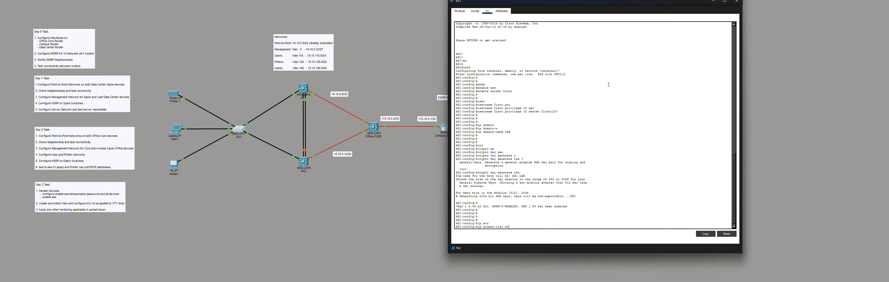
pyautogui.write('st')
pyautogui.press('Tab')
pyautogui.write('?')
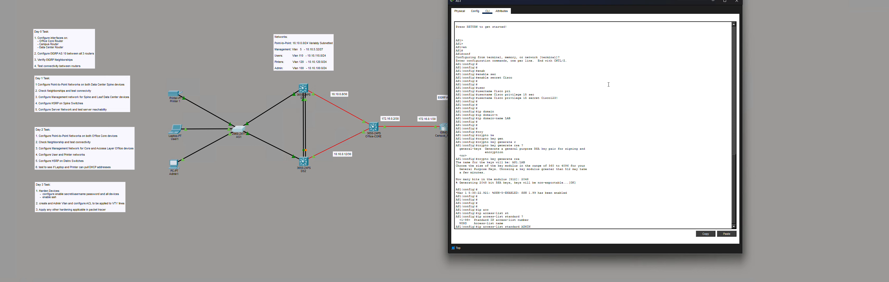
pyautogui.press('Return')
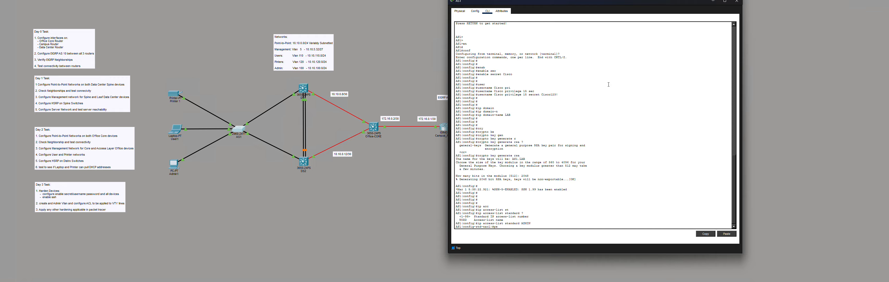
# - Add ADMIN rules permitting 10.10.100.0 0.0.0.255 and denying any
pyautogui.write('r')
pyautogui.press('Tab')
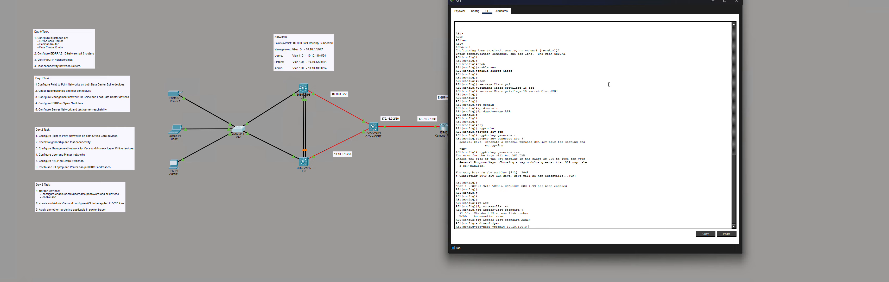
pyautogui.write('10.10.100.0 ?')
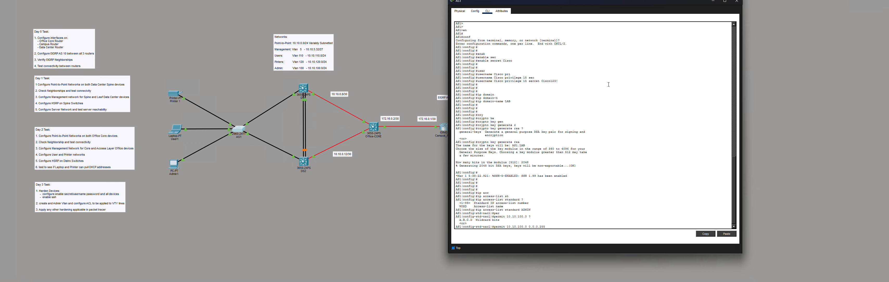
pyautogui.press('Return')
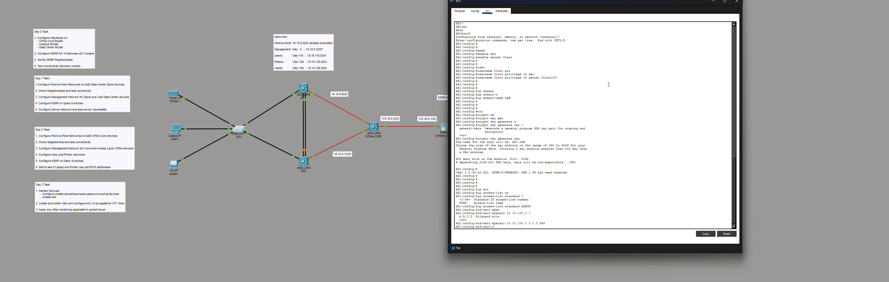
pyautogui.write('den')
pyautogui.press('Tab')
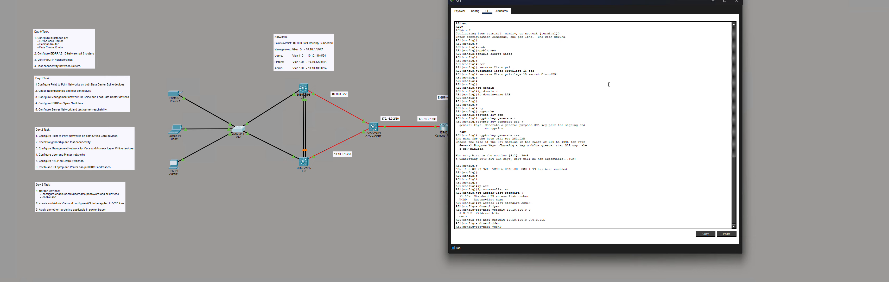
pyautogui.write('an')
pyautogui.press('Tab')
pyautogui.write('?')
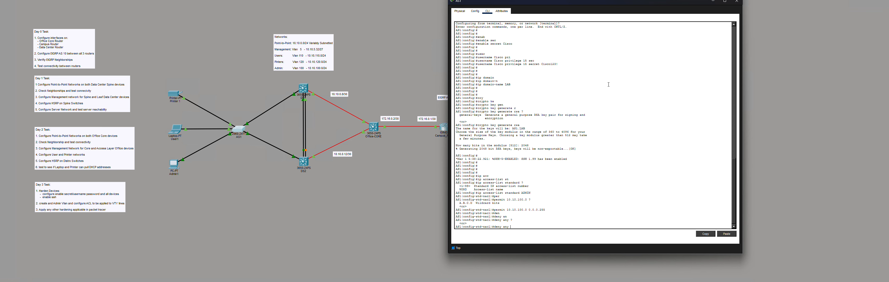
pyautogui.press('Return')
pyautogui.press('Return')
pyautogui.press('Return')
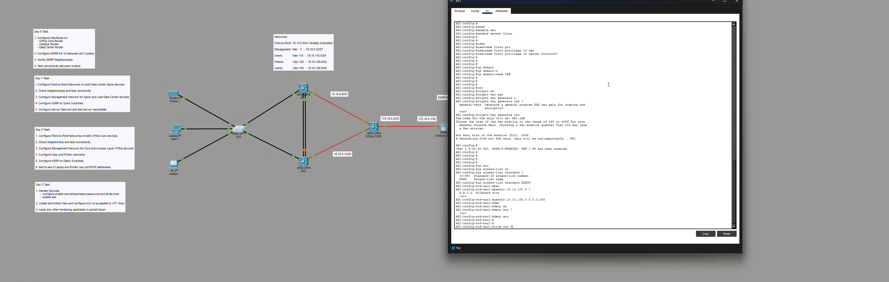
# - Set a login password on console line 0
pyautogui.press('Return')
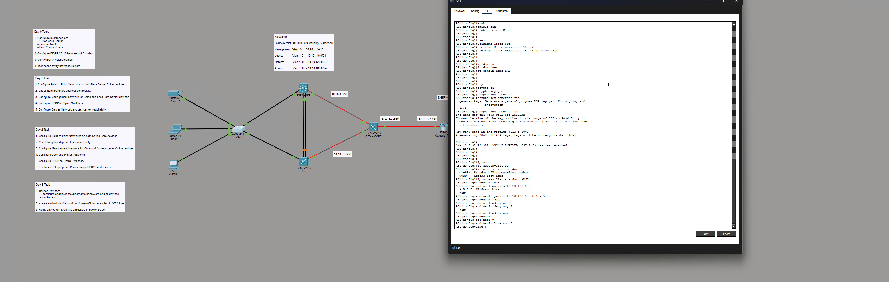
pyautogui.write('pas')
pyautogui.press('Tab')
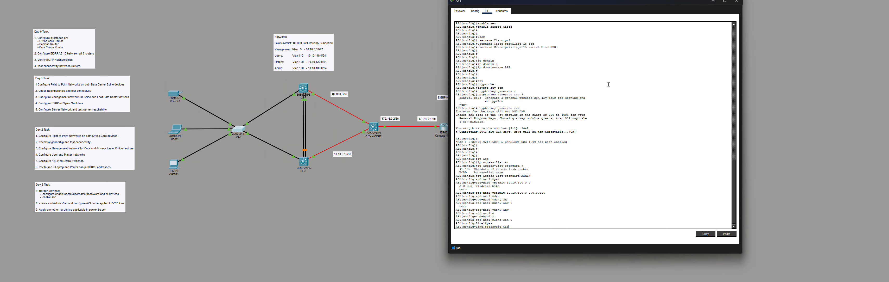
pyautogui.press('Return')
pyautogui.press('Return')
pyautogui.press('Return')
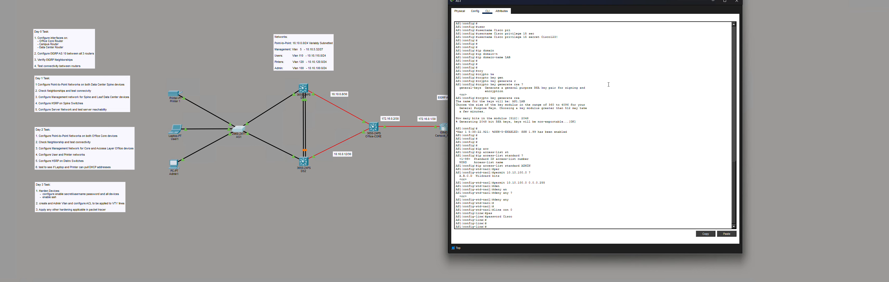
# - Enable logging synchronous on the console line
pyautogui.press('Tab')
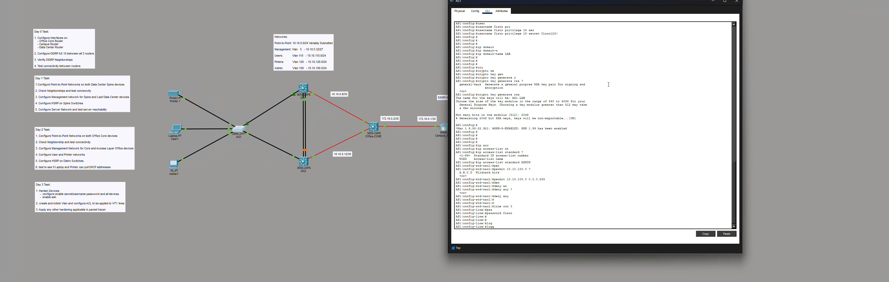
pyautogui.write('g')
pyautogui.press('Tab')
pyautogui.write('sy')
pyautogui.press('Tab')
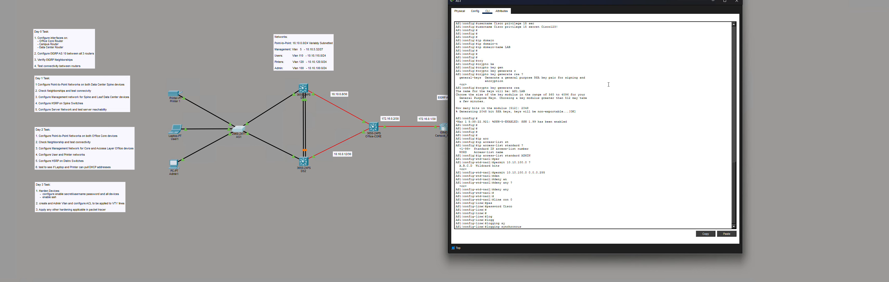
pyautogui.press('Return')
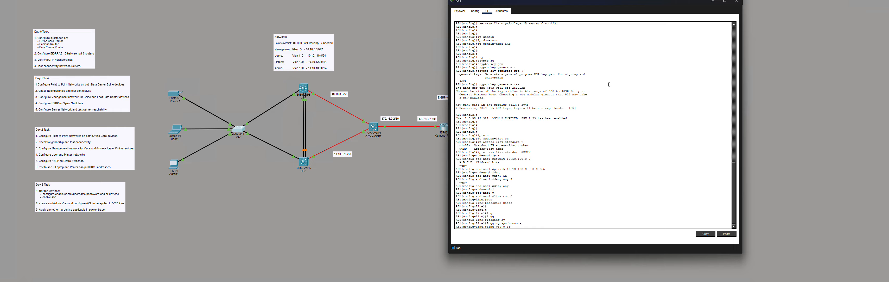
# - Enable logging synchronous on VTY lines 0–15
pyautogui.press('Return')
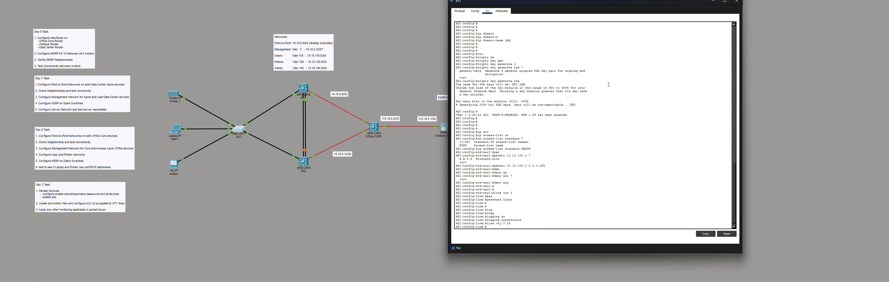
pyautogui.press('Tab')
pyautogui.press('Tab')
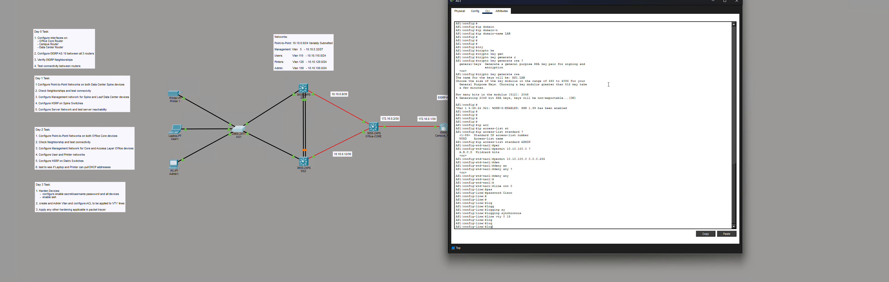
pyautogui.write('g')
pyautogui.press('Tab')
pyautogui.write('sy')
pyautogui.press('Tab')
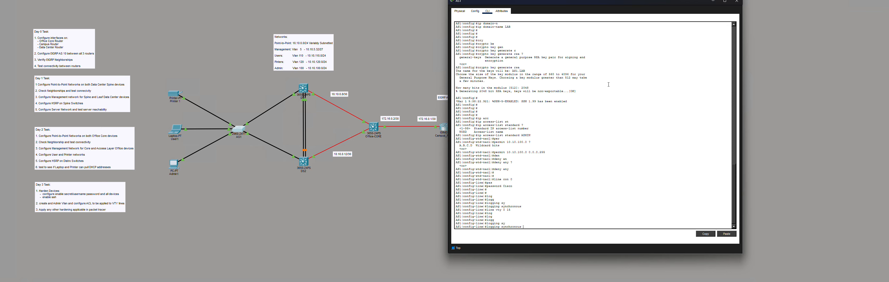
pyautogui.press('Return')
pyautogui.press('Return')
pyautogui.press('Return')
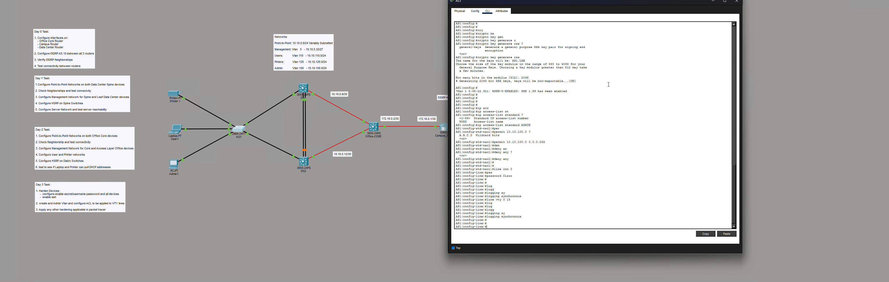
# - Set the login password on the VTY lines
pyautogui.write('pas')
pyautogui.press('Tab')
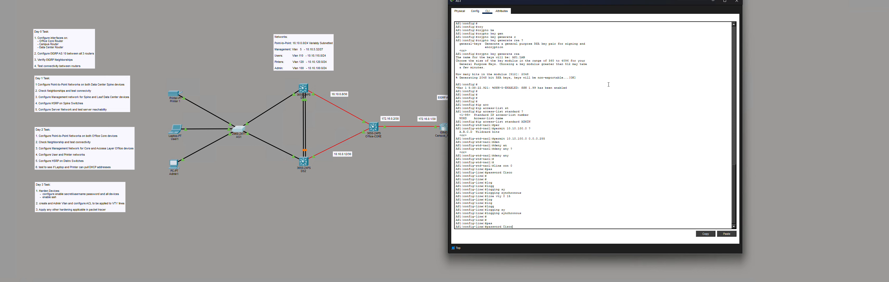
pyautogui.write('Cisco')
pyautogui.press('Return')
pyautogui.press('Return')
pyautogui.press('Return')
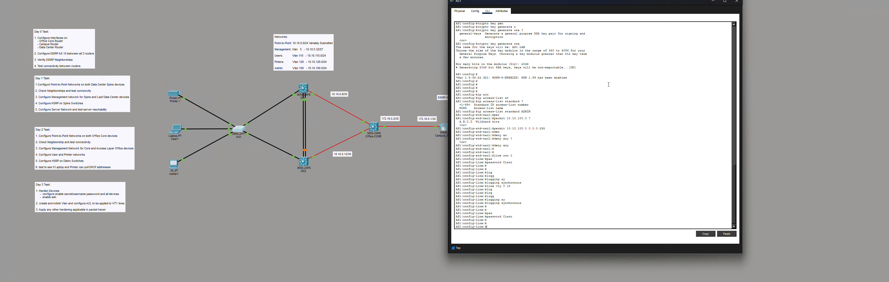
# - Begin an access-class command on the VTY lines
pyautogui.write('ac')
pyautogui.press('Tab')
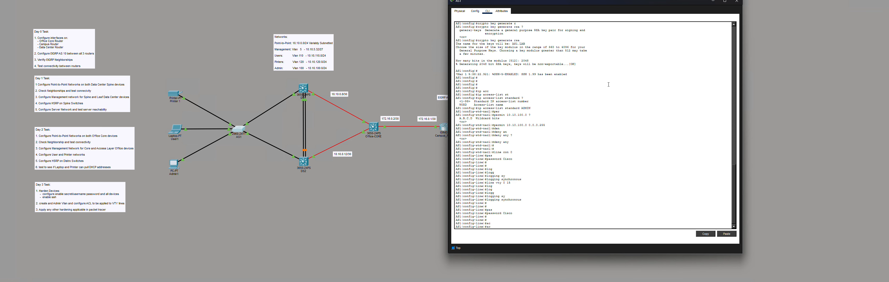
pyautogui.press('BackSpace')
pyautogui.press('BackSpace')
pyautogui.write('acce')
pyautogui.press('Tab')
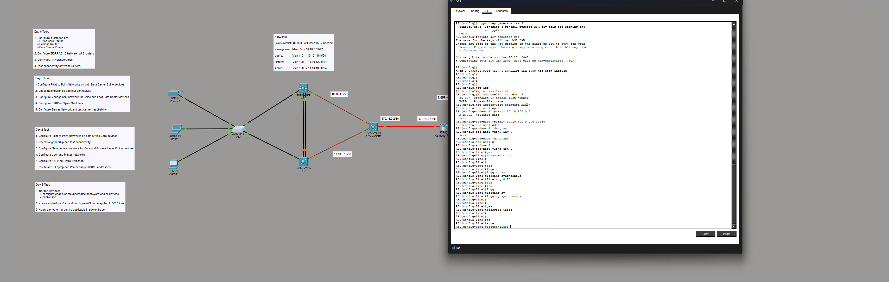
# - Apply access-class ADMIN inbound on the VTY lines
pyautogui.moveTo(531, 105); pyautogui.dragTo(524, 104)
pyautogui.click(586, 210)
pyautogui.press('BackSpace')
pyautogui.press('BackSpace')
pyautogui.press('BackSpace')
pyautogui.press('BackSpace')
pyautogui.press('BackSpace')
pyautogui.press('BackSpace')
pyautogui.press('BackSpace')
pyautogui.press('BackSpace')
pyautogui.press('BackSpace')
pyautogui.press('BackSpace')
pyautogui.press('BackSpace')
pyautogui.press('BackSpace')
pyautogui.write('acc')
pyautogui.press('Tab')
pyautogui.write('e')
pyautogui.press('Tab')
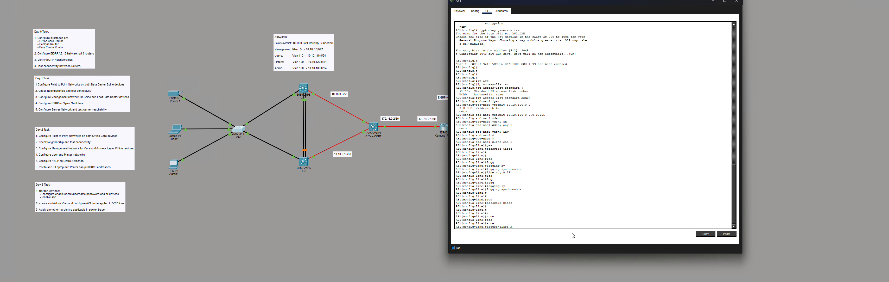
pyautogui.write('ADMIN ?')
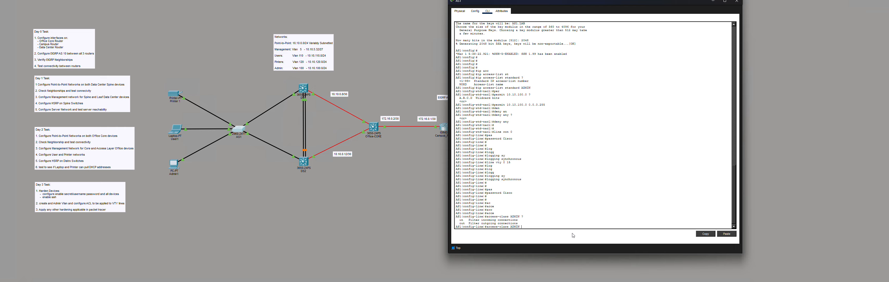
pyautogui.press('Return')
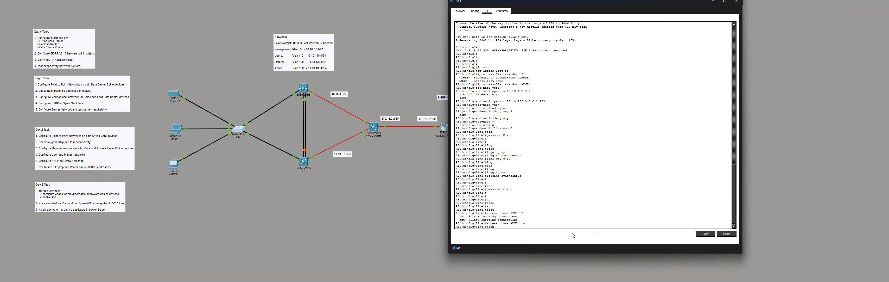
# - Restrict VTY transport input to SSH only and exit configuration mode
pyautogui.write('tran')
pyautogui.press('Tab')
pyautogui.write('in')
pyautogui.press('Tab')
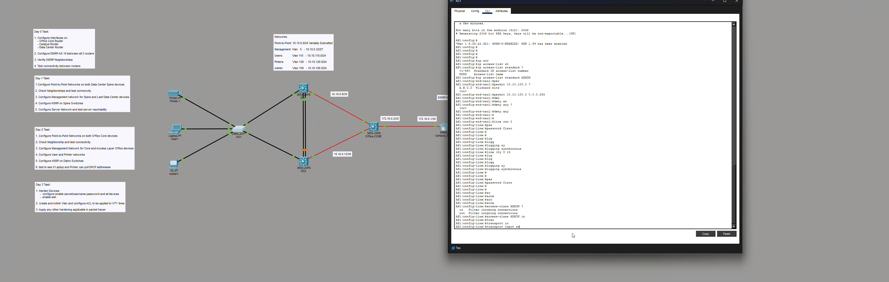
pyautogui.press('Return')
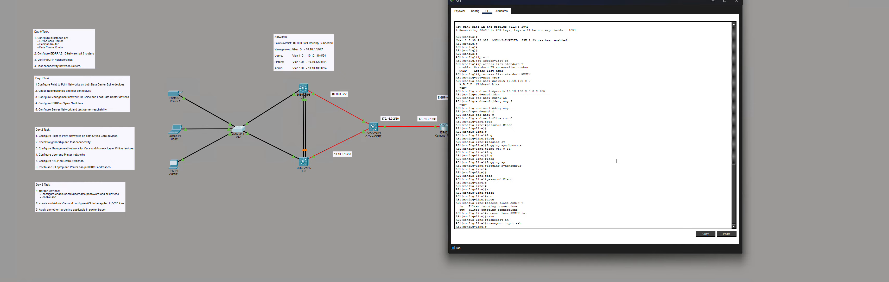
pyautogui.press('Return')
pyautogui.press('Return')
pyautogui.press('Return')
pyautogui.hotkey('ctrl', 'z')
pyautogui.press('Return')
pyautogui.press('Return')
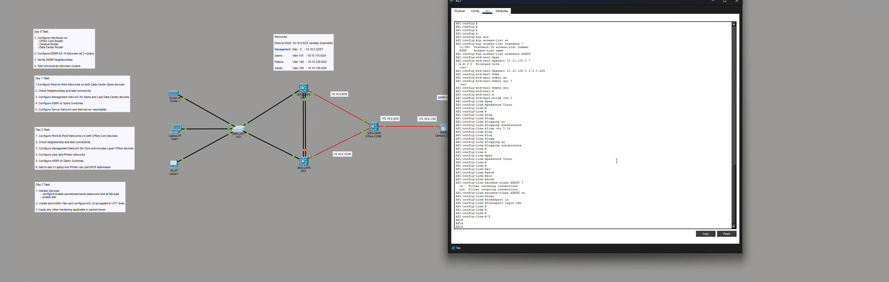
# - Return to global configuration and enable aaa new-model
pyautogui.write('conf')
pyautogui.press('Return')
pyautogui.press('Return')
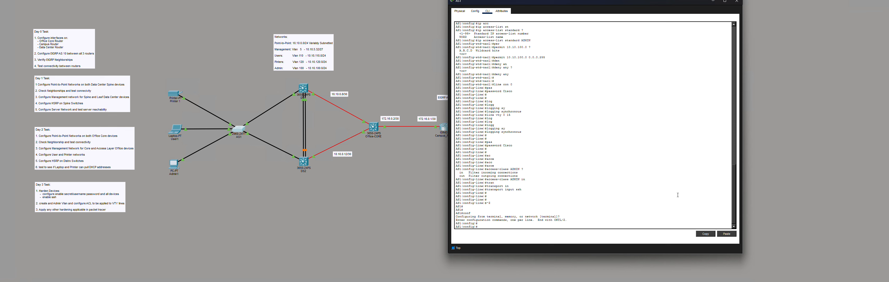
pyautogui.press('Return')
pyautogui.press('Return')
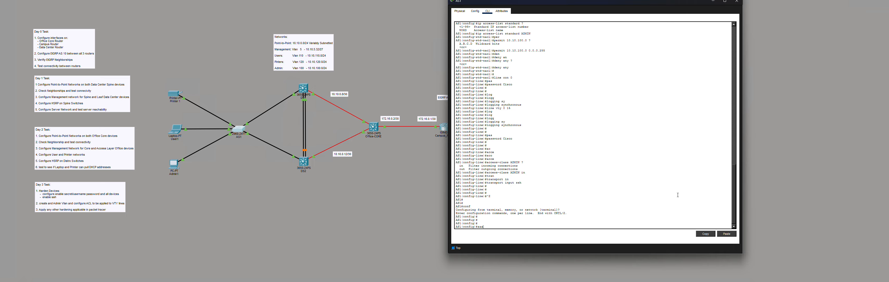
pyautogui.write('aaa new')
pyautogui.press('Tab')
pyautogui.press('Return')
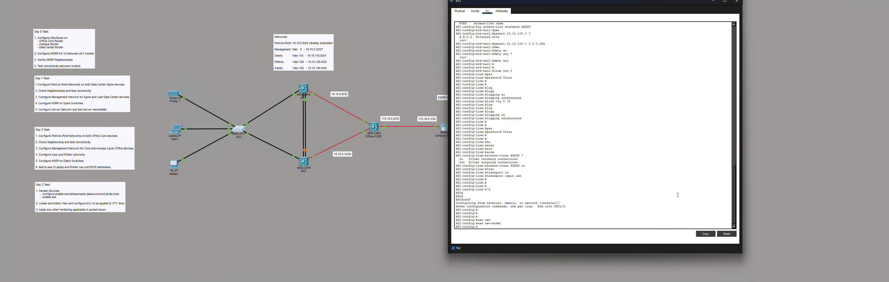
# - List the available aaa authentication list types with the ? help
pyautogui.write('aaa au')
pyautogui.press('Tab')
pyautogui.write('then')
pyautogui.press('Tab')
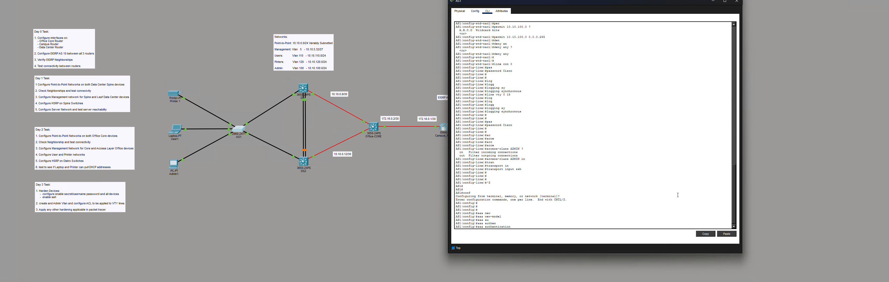
pyautogui.write('?')
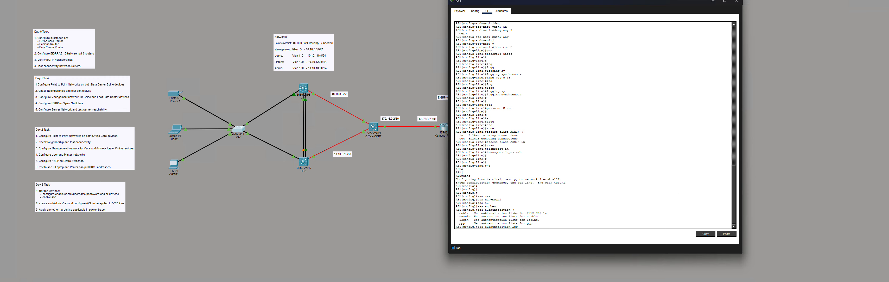
# - Extend the command to aaa authentication login default, reviewing the method options
pyautogui.press('Tab')
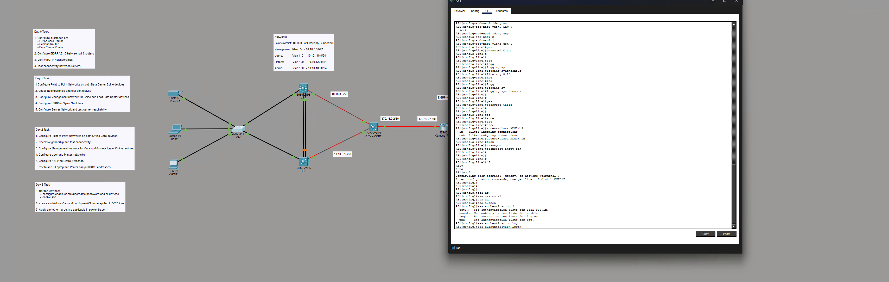
pyautogui.write('?')
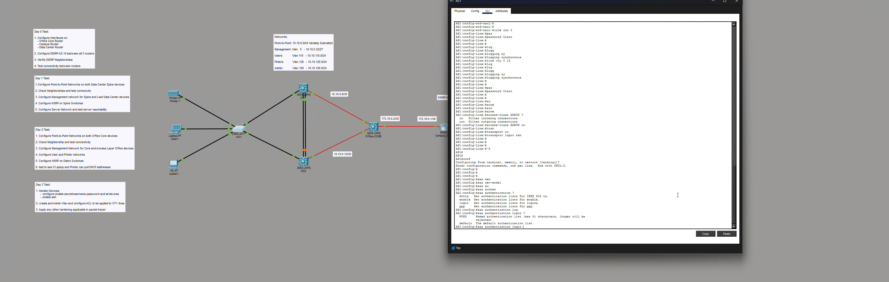
pyautogui.write('e')
pyautogui.press('Tab')
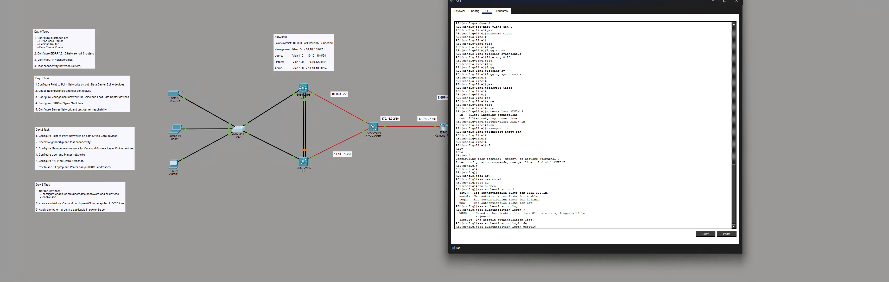
pyautogui.write('?')
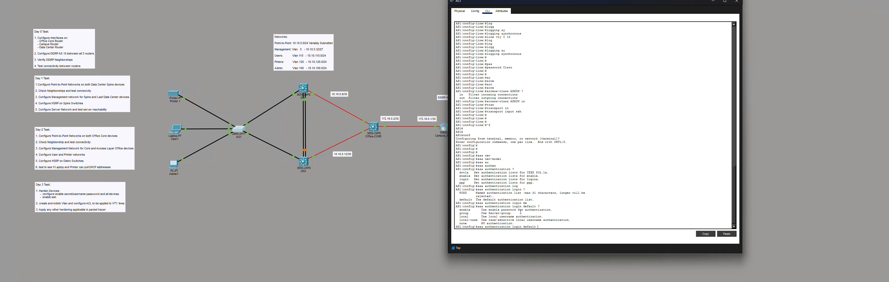
pyautogui.moveTo(522, 211); pyautogui.dragTo(481, 214)
pyautogui.click(567, 225)
# - Finish with the local method, applying aaa authentication login default local
pyautogui.write('lo')
pyautogui.press('Tab')
pyautogui.write('c')
pyautogui.press('Tab')
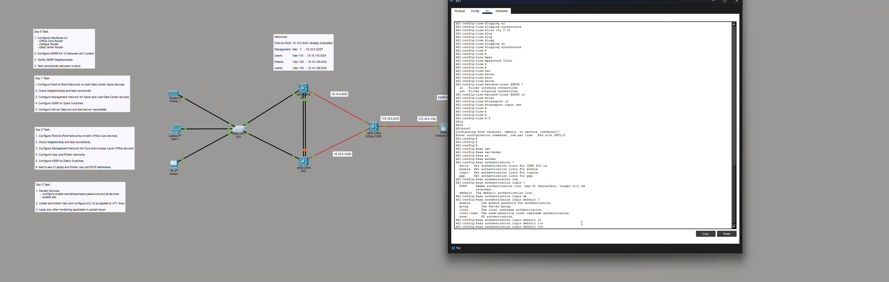
pyautogui.write('a')
pyautogui.press('Tab')
pyautogui.write('l ')
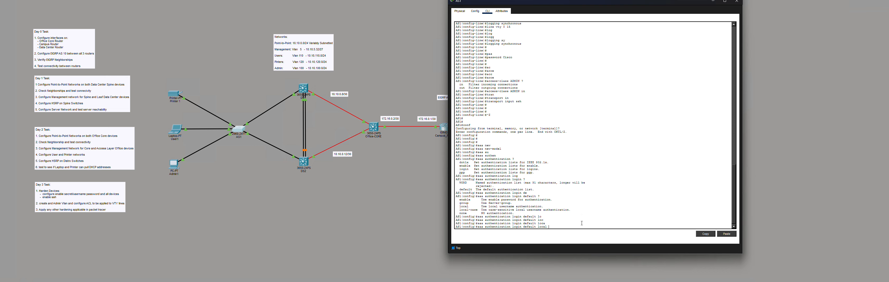
pyautogui.write('?')
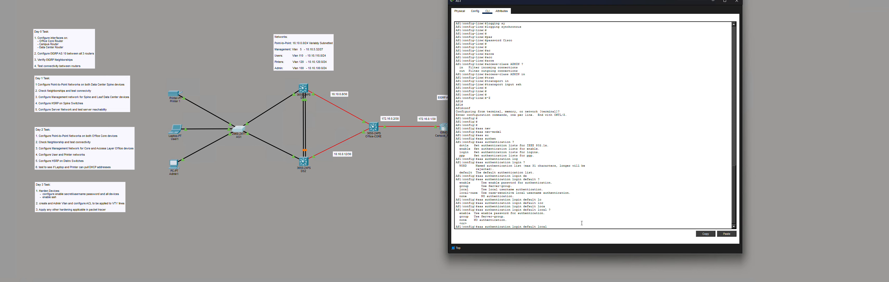
pyautogui.press('Return')
pyautogui.press('Return')
pyautogui.press('Return')
pyautogui.press('Return')
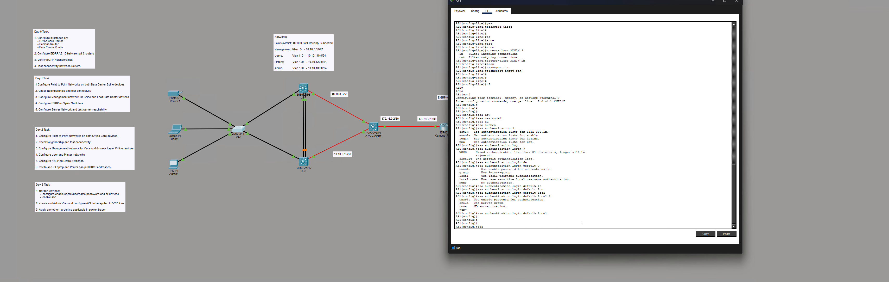
# - Apply 'aaa authentication enable default enable' on AS1 so privileged access uses the enable password
pyautogui.write('aaa au')
pyautogui.press('Tab')
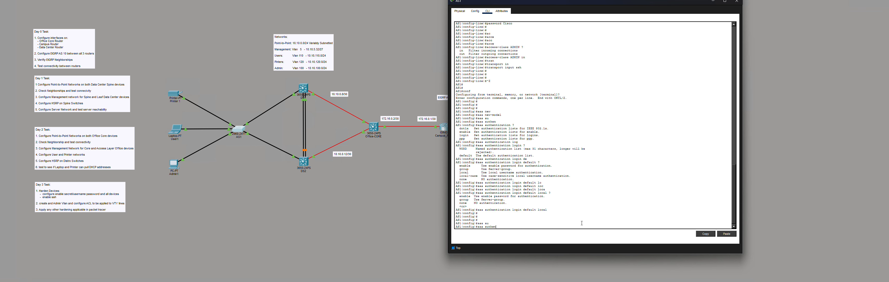
pyautogui.write('then')
pyautogui.press('Tab')
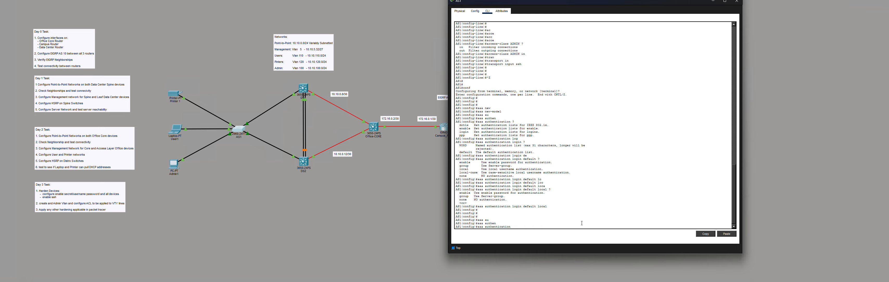
pyautogui.write('?')
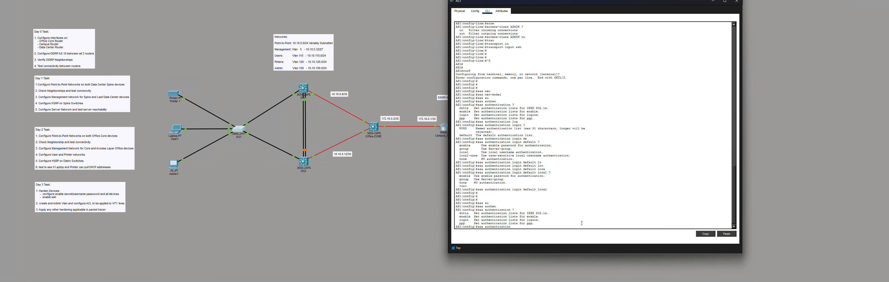
pyautogui.write('en')
pyautogui.press('Tab')
pyautogui.write('?')
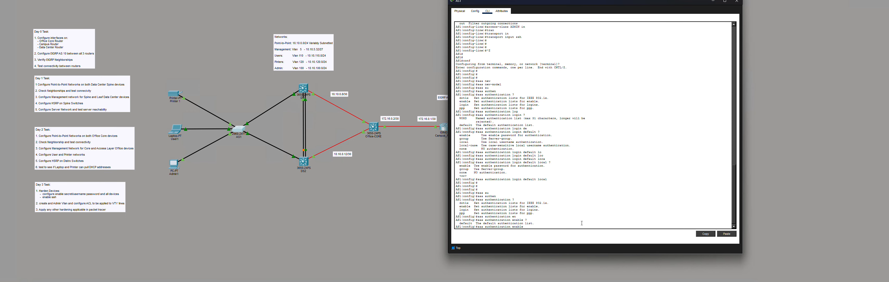
pyautogui.write('de')
pyautogui.press('Tab')
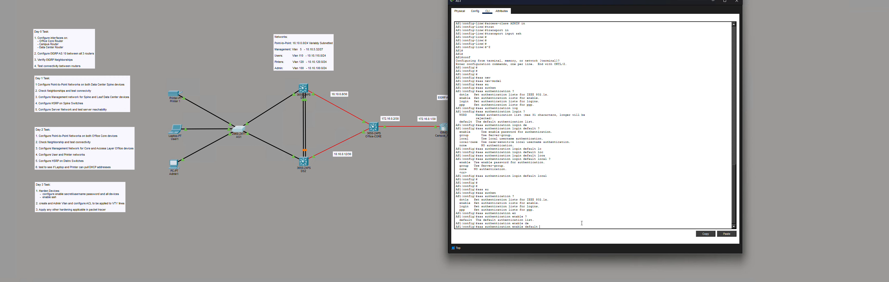
pyautogui.write('?')
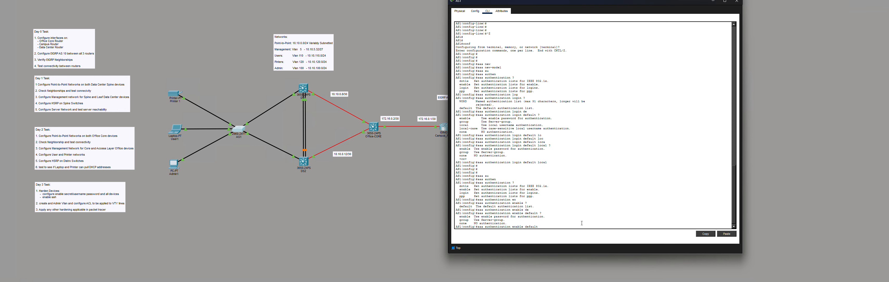
pyautogui.write('en')
pyautogui.press('Tab')
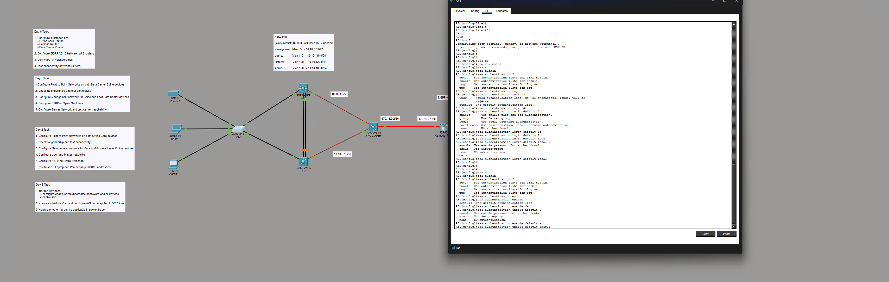
pyautogui.press('Return')
pyautogui.press('Return')
pyautogui.press('Return')
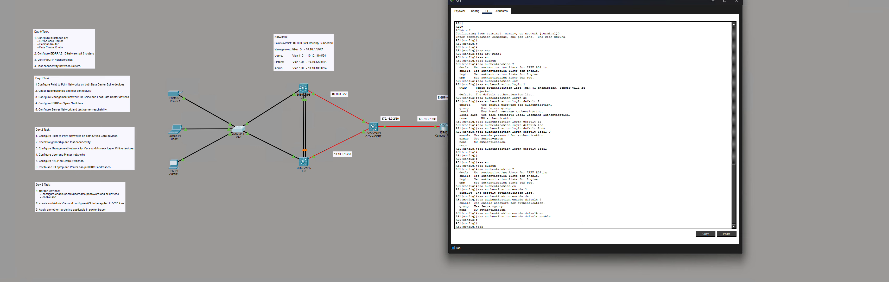
# - Apply 'aaa authorization exec default if-authenticated' on AS1
pyautogui.press('Tab')
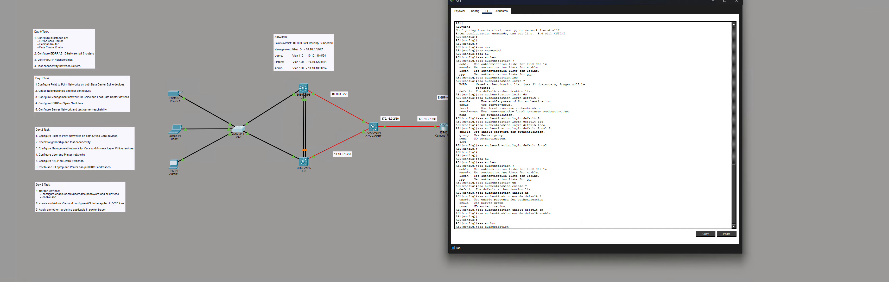
pyautogui.write('?')
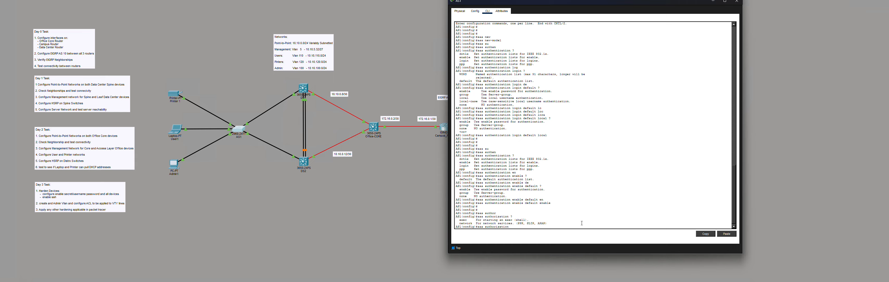
pyautogui.press('Tab')
pyautogui.write('?')
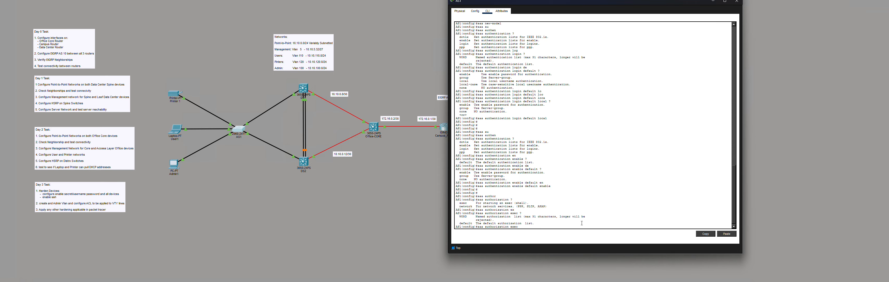
pyautogui.write('de')
pyautogui.press('Tab')
pyautogui.write('?')
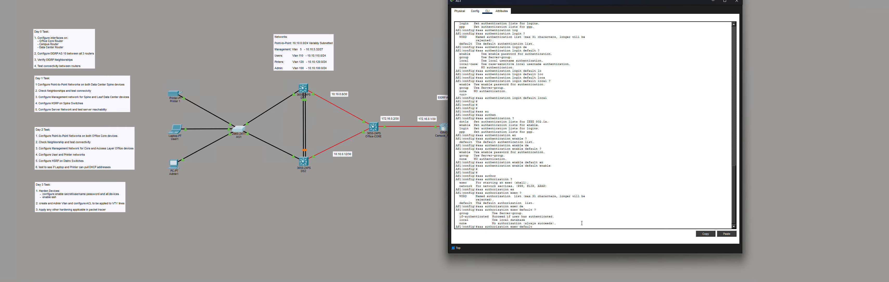
pyautogui.write('if')
pyautogui.press('Tab')
pyautogui.write('?')
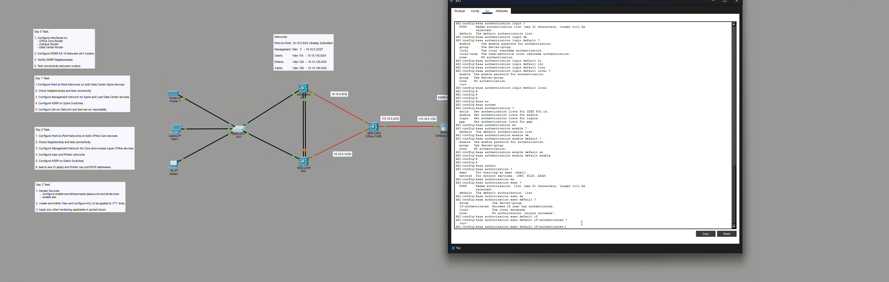
pyautogui.press('Return')
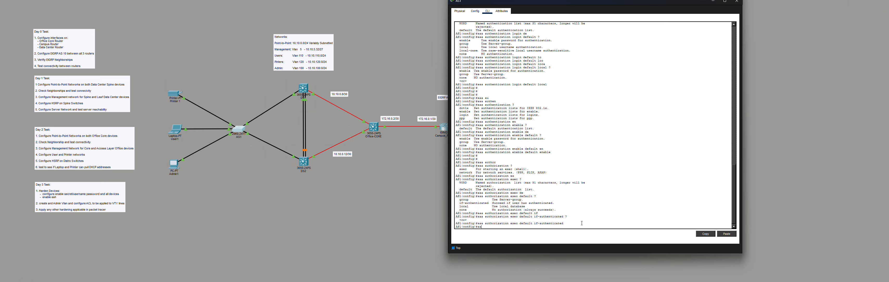
# - Apply 'aaa authorization network default if-authenticated' on AS1
pyautogui.write('aaa au')
pyautogui.press('Tab')
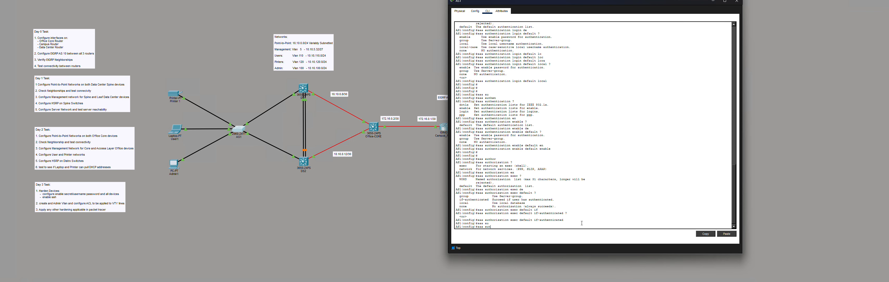
pyautogui.write('tho')
pyautogui.press('Tab')
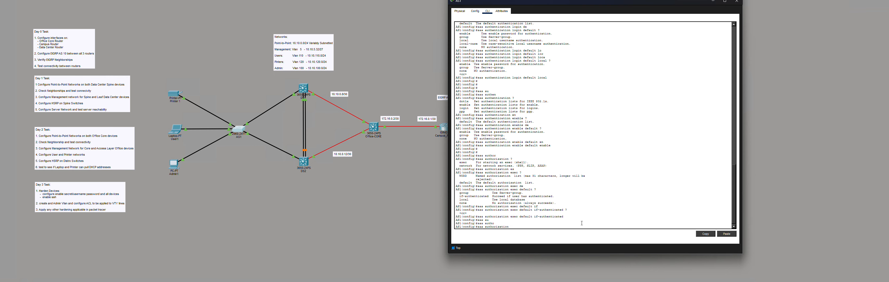
pyautogui.write('?')
pyautogui.write('n')
pyautogui.press('Tab')
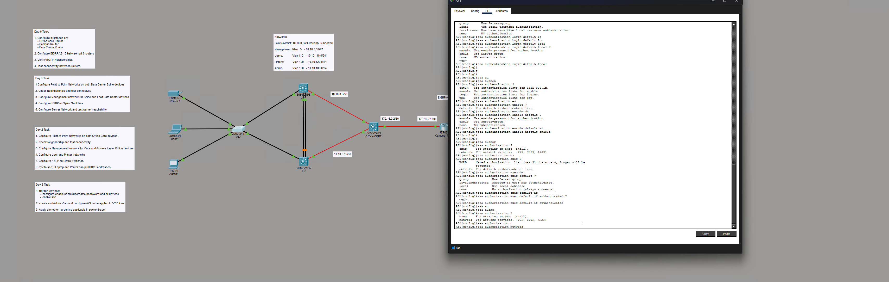
pyautogui.write('?')
pyautogui.write('de')
pyautogui.press('Tab')
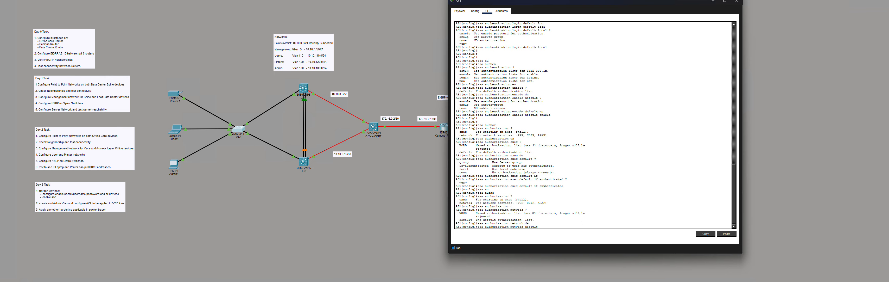
pyautogui.write('?')
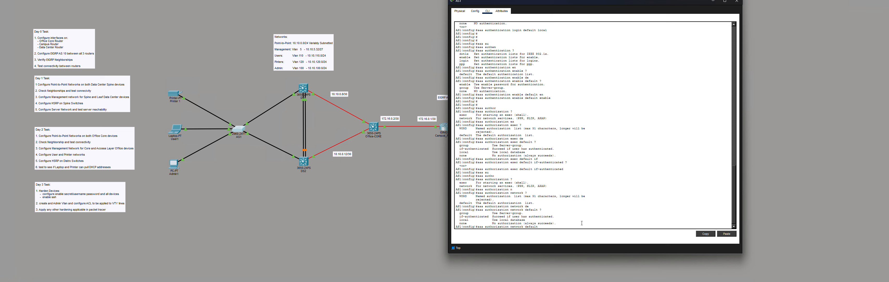
pyautogui.write('if')
pyautogui.press('Tab')
pyautogui.write('?')
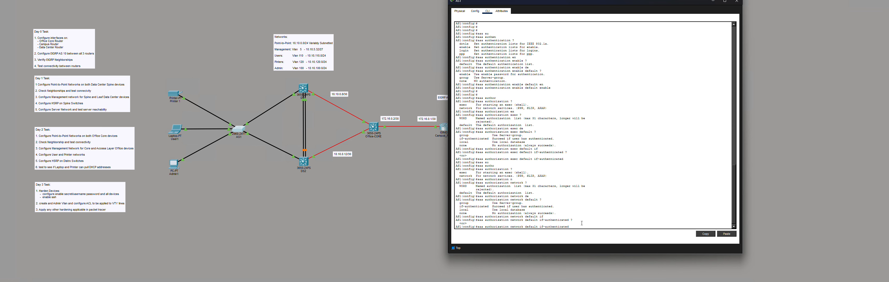
pyautogui.press('Return')
pyautogui.press('Return')
pyautogui.press('Return')
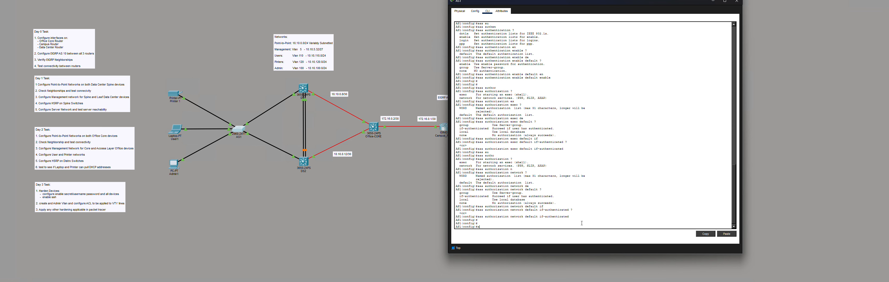
# - Build 'aaa accounting exec default start-stop group radius' with help queries, then erase it unentered
pyautogui.write('aaa acc')
pyautogui.press('Tab')
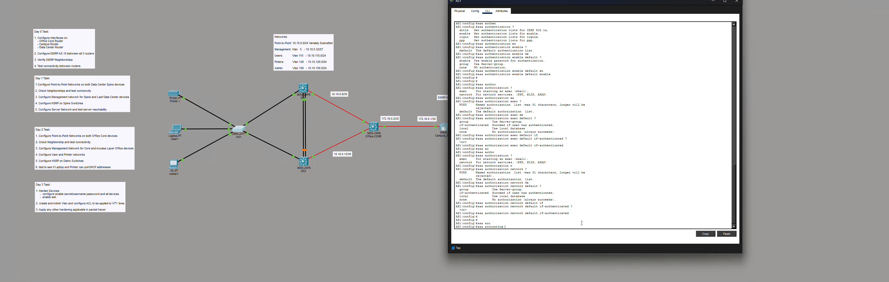
pyautogui.write('?')
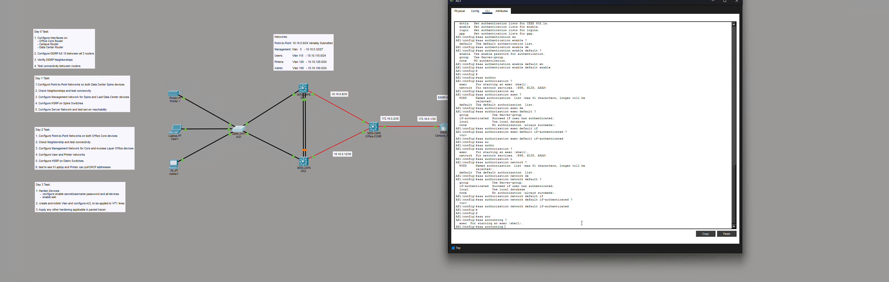
pyautogui.write('ex')
pyautogui.press('Tab')
pyautogui.write('?')
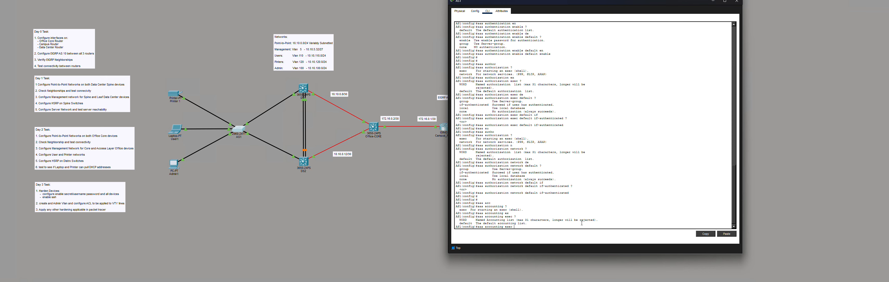
pyautogui.write('def')
pyautogui.press('Tab')
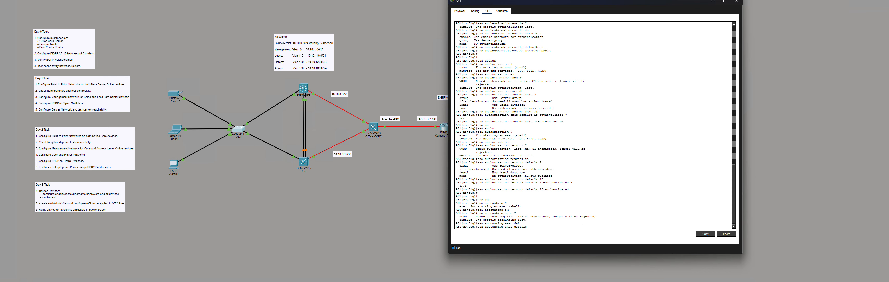
pyautogui.write('?')
pyautogui.write('s')
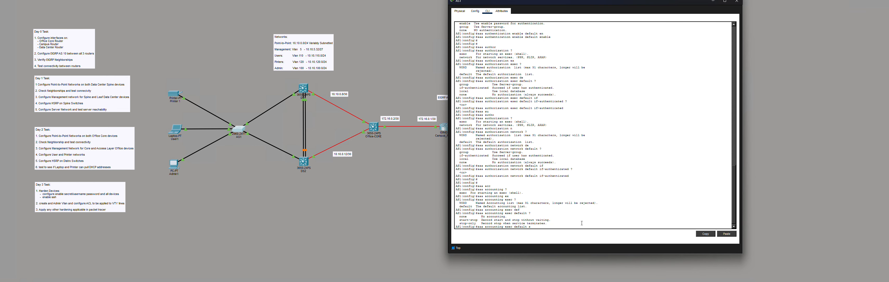
pyautogui.write('t')
pyautogui.press('Tab')
pyautogui.write('?')
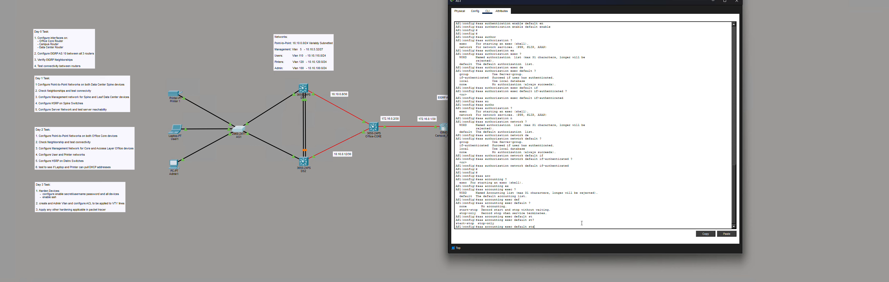
pyautogui.write('art')
pyautogui.press('Tab')
pyautogui.write('?')
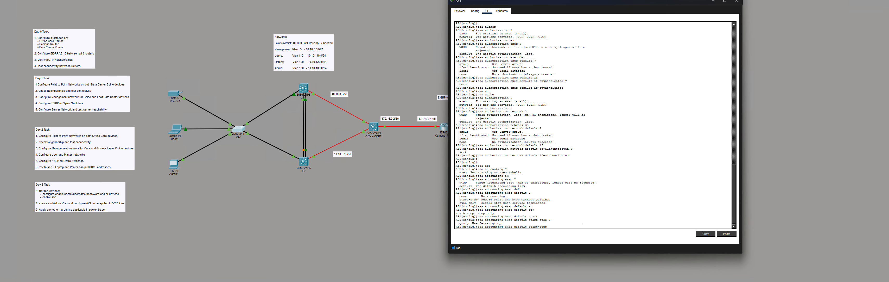
pyautogui.write('gr')
pyautogui.press('Tab')
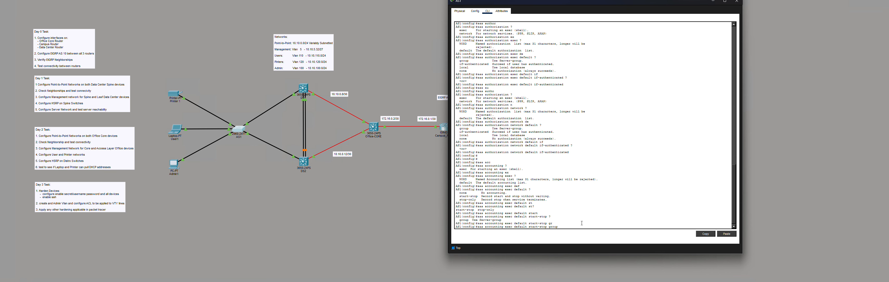
pyautogui.write('?')
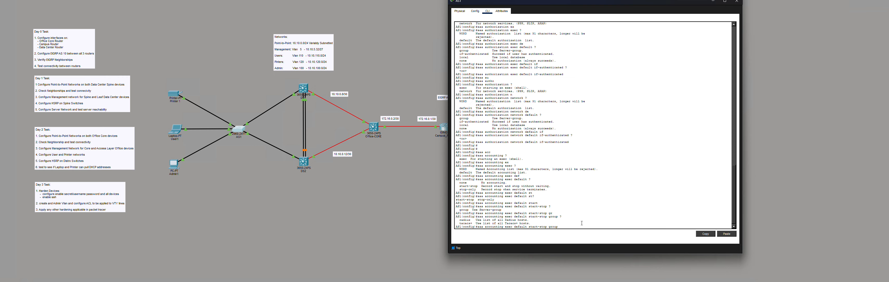
pyautogui.write('rad')
pyautogui.press('Tab')
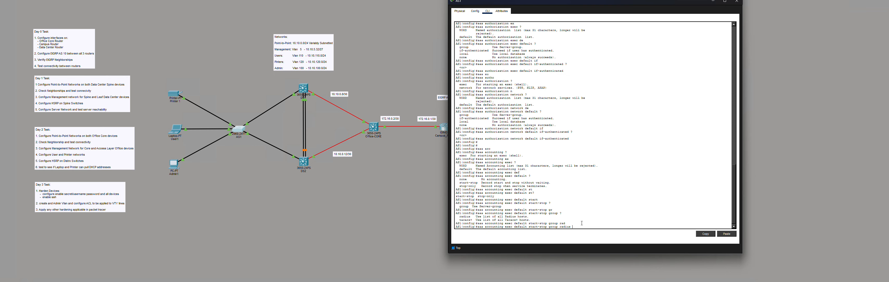
pyautogui.write('?')
pyautogui.press('BackSpace')
pyautogui.press('BackSpace')
pyautogui.press('BackSpace')
pyautogui.press('BackSpace')
pyautogui.press('BackSpace')
pyautogui.press('BackSpace')
pyautogui.press('BackSpace')
pyautogui.press('BackSpace')
pyautogui.press('BackSpace')
pyautogui.press('BackSpace')
pyautogui.press('BackSpace')
pyautogui.press('BackSpace')
pyautogui.press('BackSpace')
pyautogui.press('BackSpace')
pyautogui.press('BackSpace')
pyautogui.press('BackSpace')
pyautogui.press('BackSpace')
pyautogui.press('BackSpace')
pyautogui.press('BackSpace')
pyautogui.press('BackSpace')
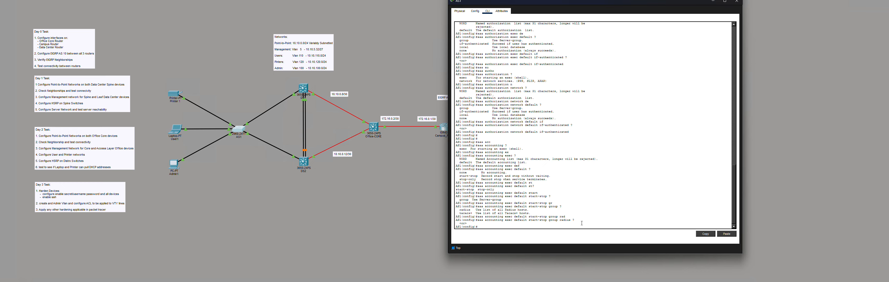
# - Set 'login authentication default' on AS1's VTY lines 0–15
pyautogui.press('Return')
pyautogui.press('Return')
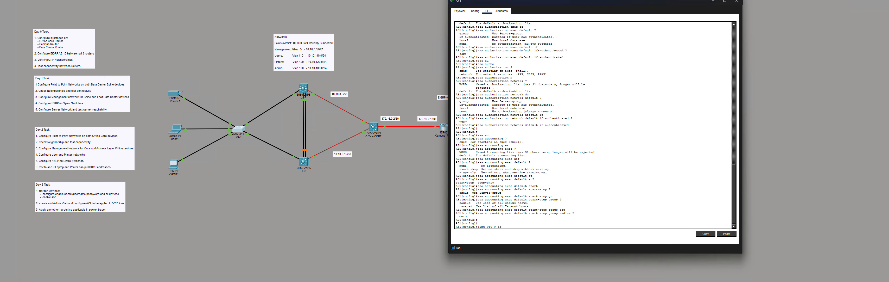
pyautogui.press('Return')
pyautogui.press('Return')
pyautogui.press('Return')
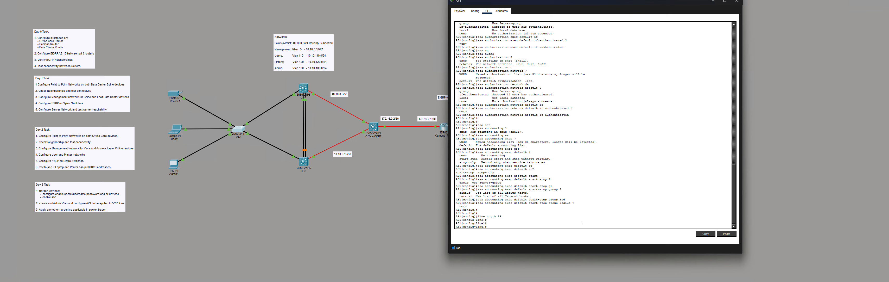
pyautogui.write('log')
pyautogui.press('Tab')
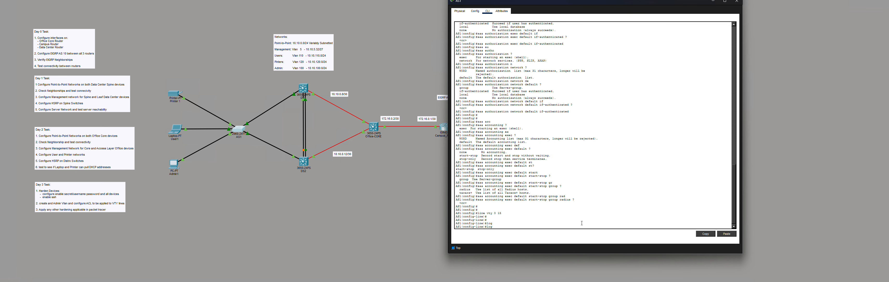
pyautogui.write('in')
pyautogui.press('Tab')
pyautogui.write('au')
pyautogui.press('Tab')
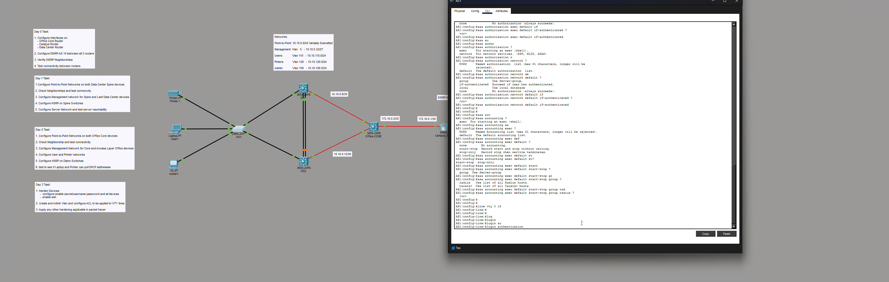
pyautogui.write('def')
pyautogui.press('Tab')
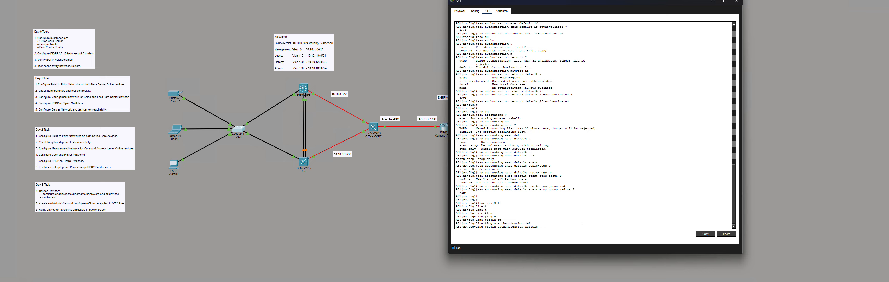
pyautogui.press('Return')
pyautogui.press('Return')
pyautogui.press('Return')
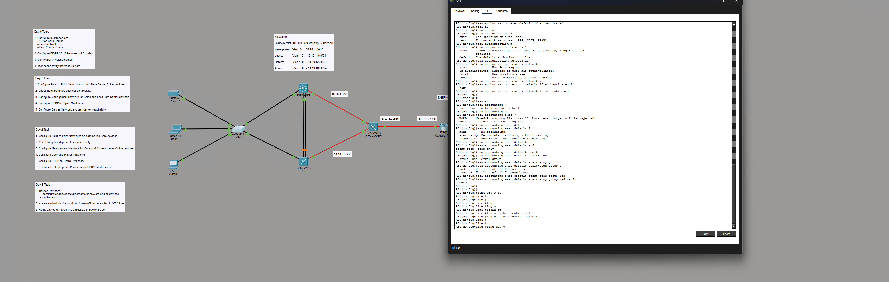
# - Set 'login authentication default' on AS1's console line 0
pyautogui.press('Return')
pyautogui.press('Return')
pyautogui.press('Return')
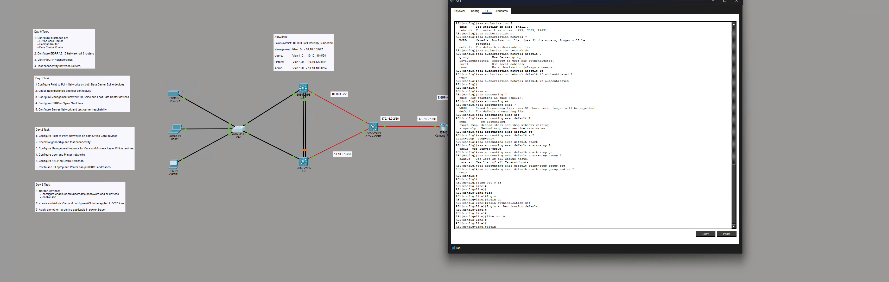
pyautogui.write('login au')
pyautogui.press('Tab')
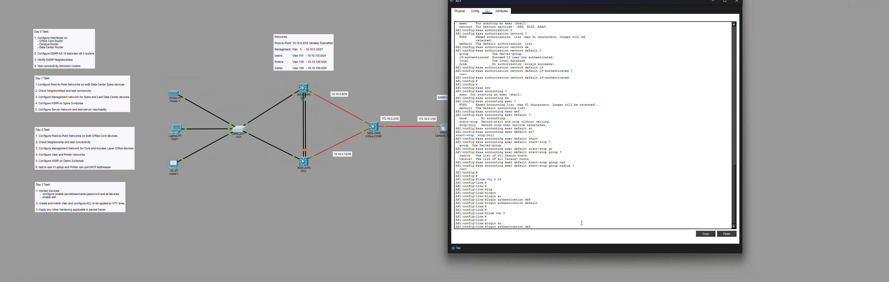
pyautogui.write('def')
pyautogui.press('Tab')
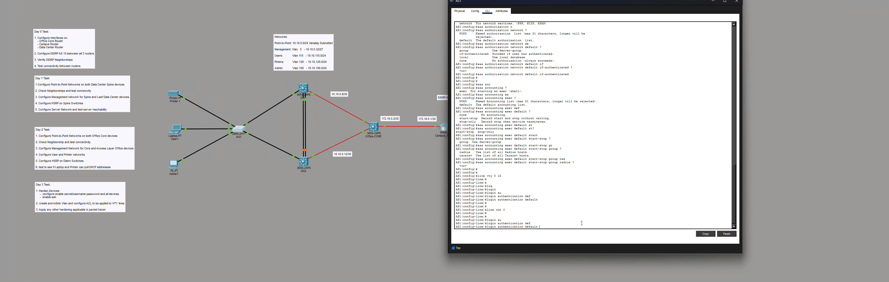
pyautogui.press('Return')
pyautogui.press('Return')
# - Leave configuration mode, save AS1's configuration with wr mem, and open the Admin1 PC
pyautogui.hotkey('ctrl', 'z')
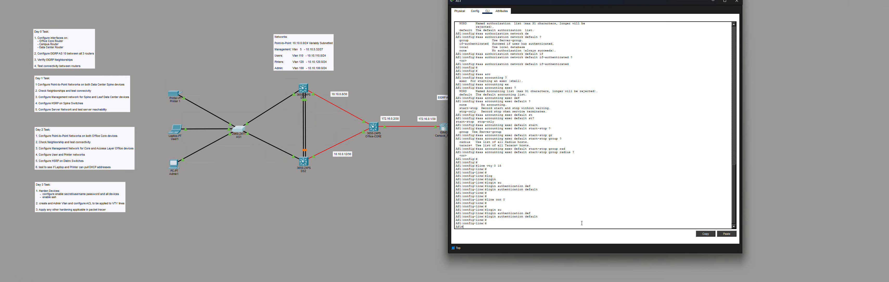
pyautogui.press('Return')
pyautogui.press('Return')
pyautogui.press('Return')
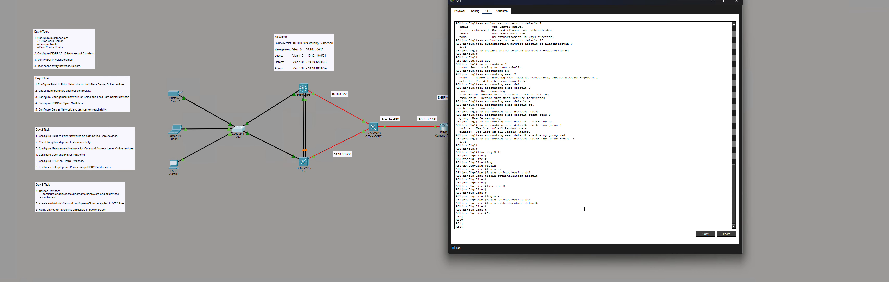
pyautogui.scroll(1, 565, 184)
pyautogui.scroll(-2, 565, 183)
pyautogui.press('Return')
pyautogui.press('Return')
pyautogui.press('Return')
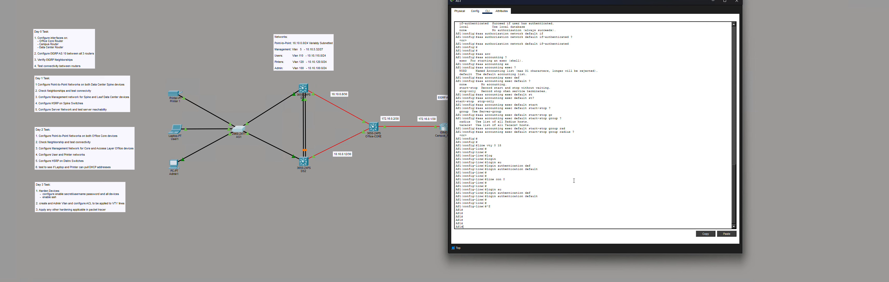
pyautogui.write('wr mem')
pyautogui.press('Return')
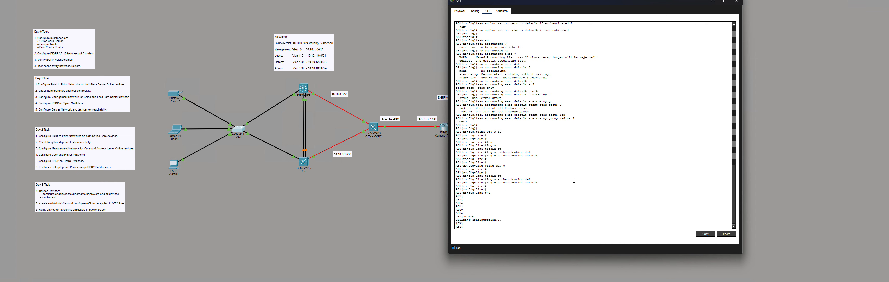
pyautogui.click(176, 165)
# - Move the Admin1 window beside the topology and bring up its Desktop Command Prompt
pyautogui.moveTo(478, 15); pyautogui.dragTo(691, 5)
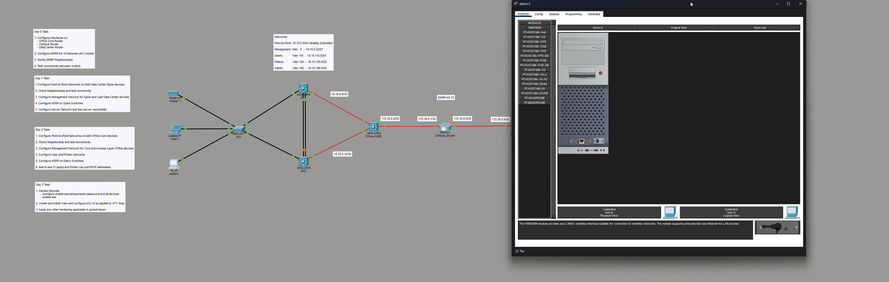
pyautogui.click(553, 14)
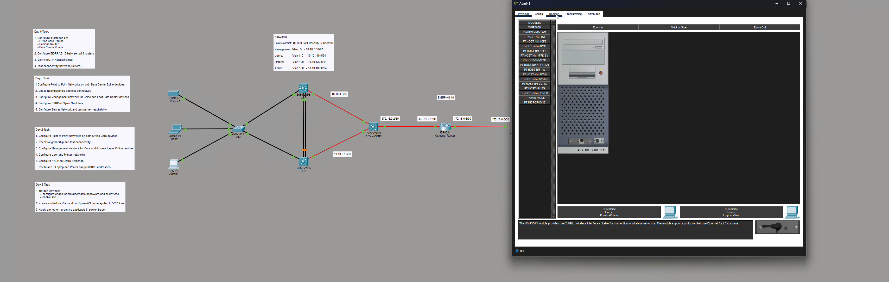
pyautogui.click(718, 39)
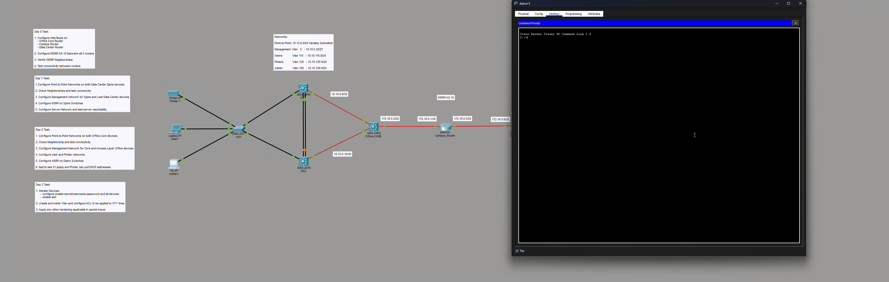
pyautogui.press('Return')
pyautogui.press('Return')
pyautogui.press('Return')
pyautogui.press('Return')
pyautogui.press('Return')
pyautogui.press('Return')
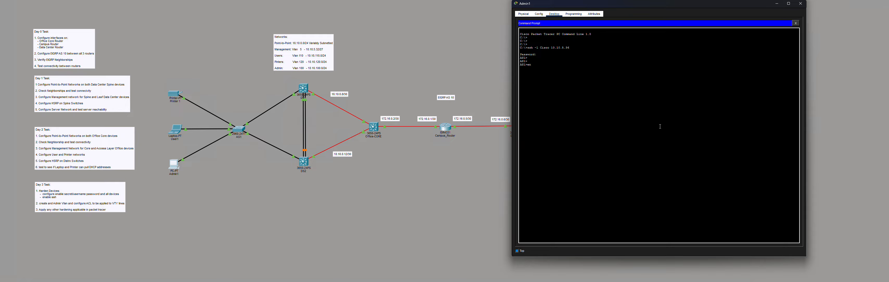
# - Enter privileged mode on AS1 over SSH, view the running configuration, and save it with wr mem
pyautogui.press('Return')
pyautogui.press('Return')
pyautogui.press('Return')
pyautogui.press('Return')
pyautogui.press('Return')
pyautogui.write('sh run')
pyautogui.press('Return')
pyautogui.press('space')
pyautogui.press('space')
pyautogui.press('space')
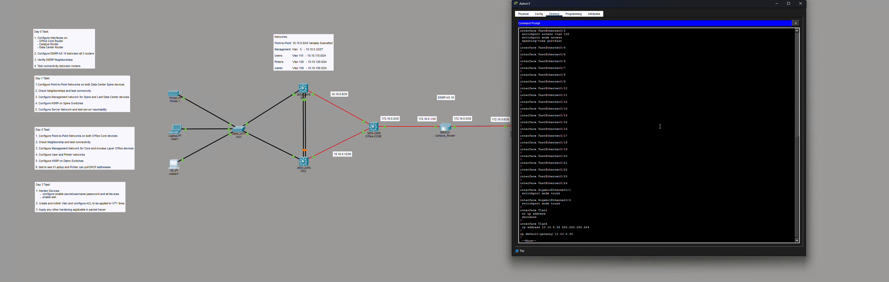
pyautogui.press('space')
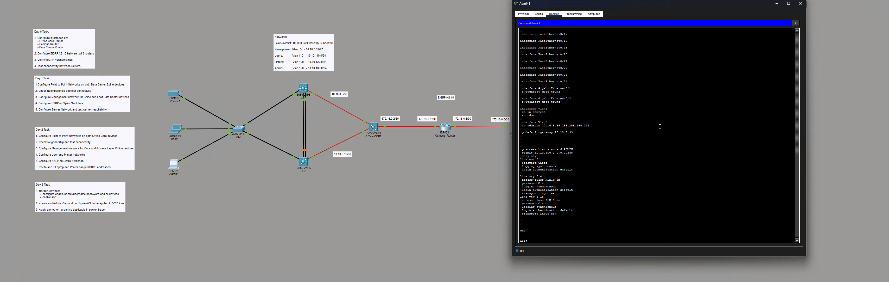
pyautogui.press('Return')
pyautogui.press('Return')
pyautogui.press('Return')
pyautogui.press('Return')
pyautogui.press('Return')
pyautogui.press('Return')
pyautogui.press('Return')
pyautogui.press('Return')
pyautogui.press('Return')
pyautogui.press('Return')
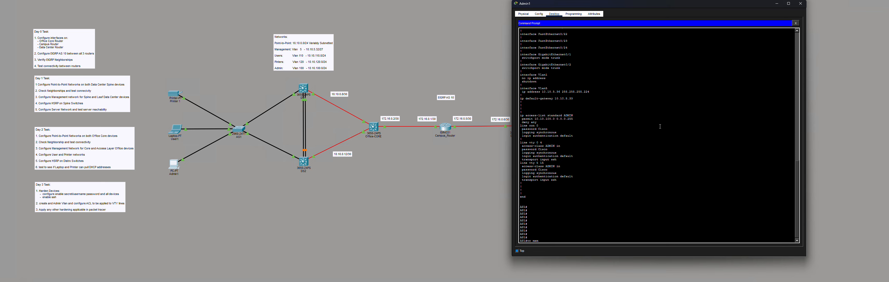
pyautogui.write('wr mem')
pyautogui.press('Return')
pyautogui.press('Return')
pyautogui.press('Return')
pyautogui.press('Return')
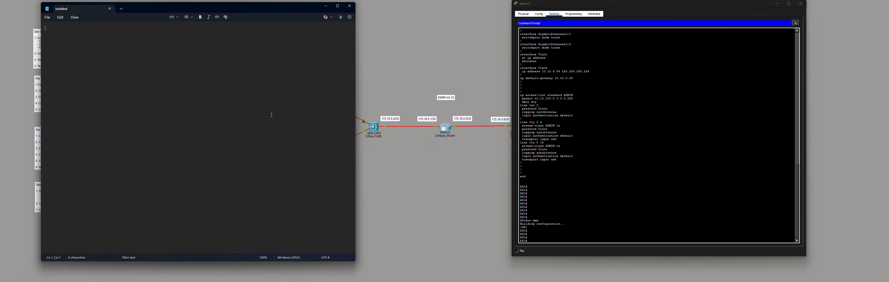
# - Start the Notepad command script with the en line
pyautogui.write('en')
pyautogui.scroll(20, 558, 123)
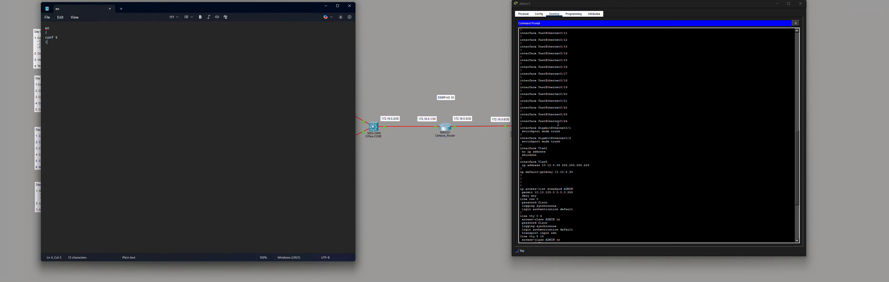
pyautogui.scroll(15, 558, 123)
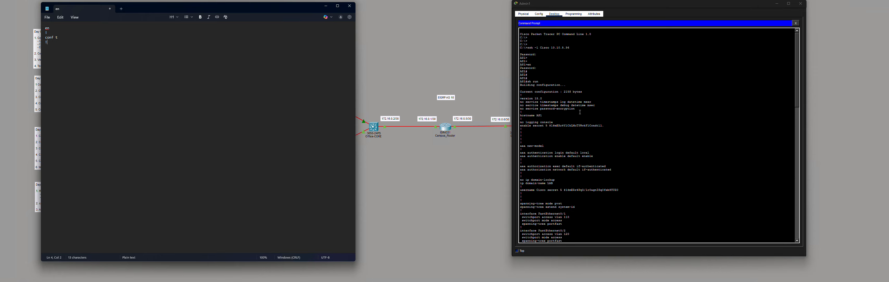
pyautogui.click(642, 163)
pyautogui.moveTo(552, 108); pyautogui.dragTo(526, 109)
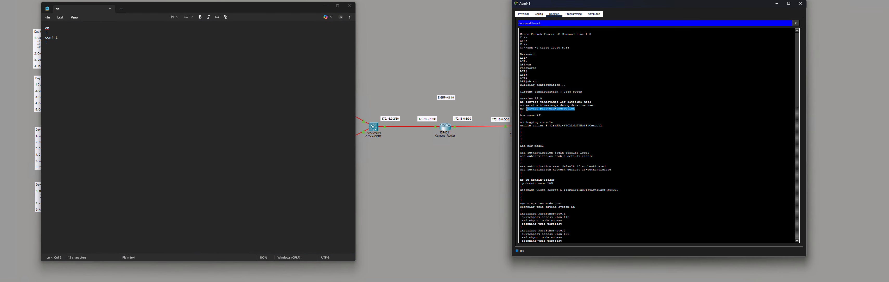
pyautogui.scroll(-2, 609, 129)
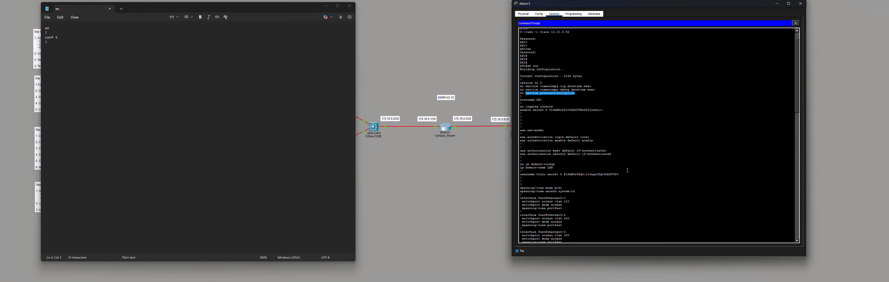
pyautogui.moveTo(624, 175); pyautogui.dragTo(566, 176)
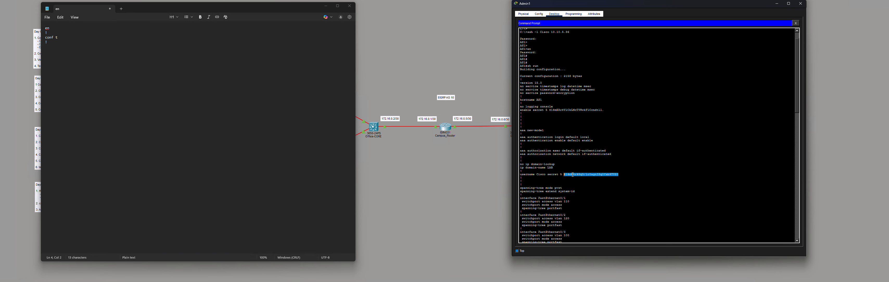
pyautogui.scroll(-20, 572, 174)
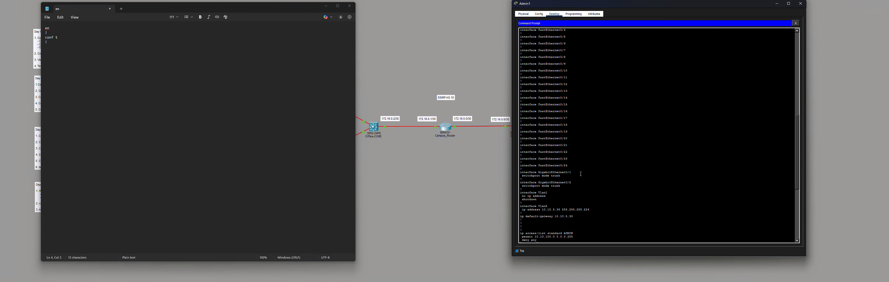
pyautogui.scroll(-6, 580, 173)
pyautogui.scroll(-2, 588, 176)
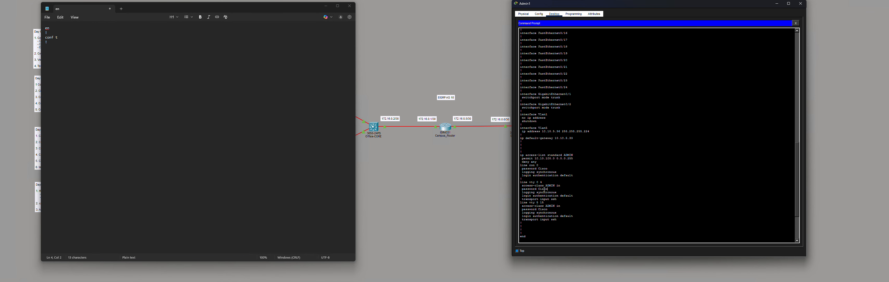
pyautogui.moveTo(544, 190); pyautogui.dragTo(539, 189)
pyautogui.scroll(20, 570, 196)
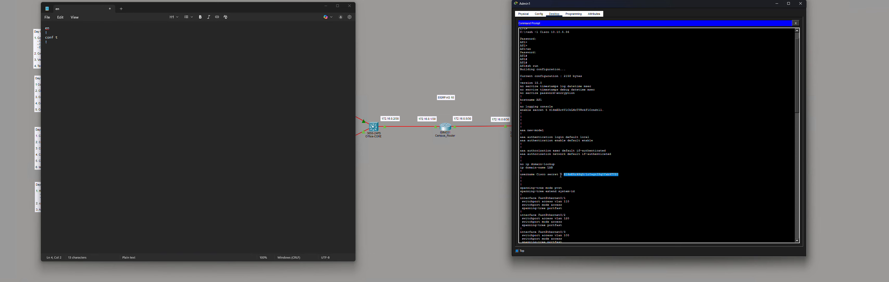
# - Highlight the enable secret and vty password in AS1's running configuration
pyautogui.moveTo(558, 174); pyautogui.dragTo(548, 174)
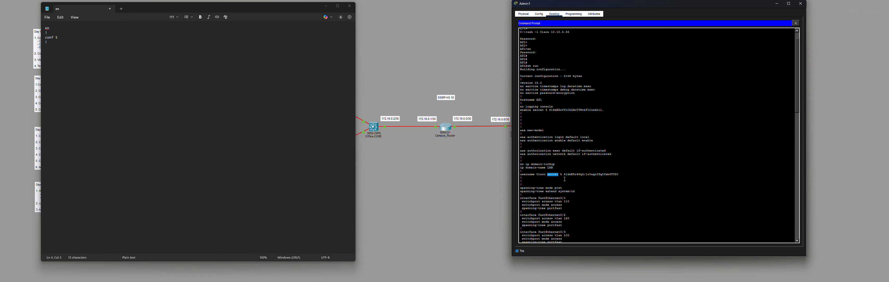
pyautogui.scroll(-20, 565, 179)
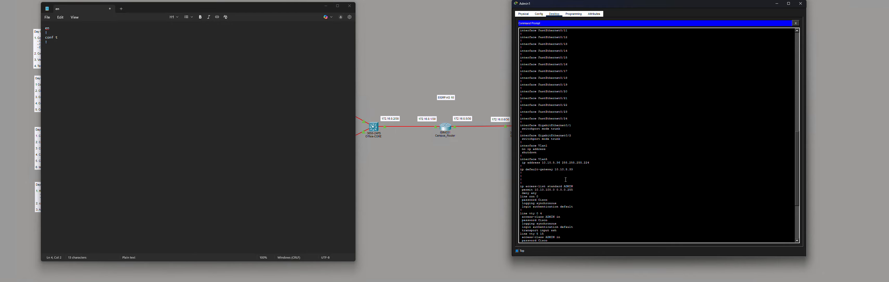
pyautogui.scroll(-8, 565, 179)
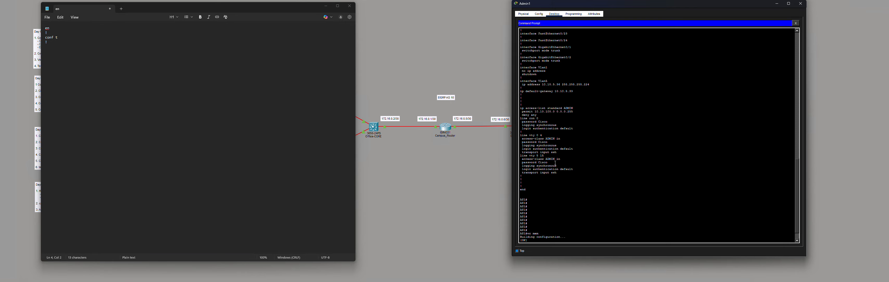
pyautogui.moveTo(540, 162); pyautogui.dragTo(540, 163)
pyautogui.click(638, 174)
# - Turn on service password-encryption on AS1 from global configuration mode
pyautogui.press('Return')
pyautogui.press('Return')
pyautogui.press('Return')
pyautogui.press('Return')
pyautogui.press('Return')
pyautogui.press('Return')
pyautogui.press('Return')
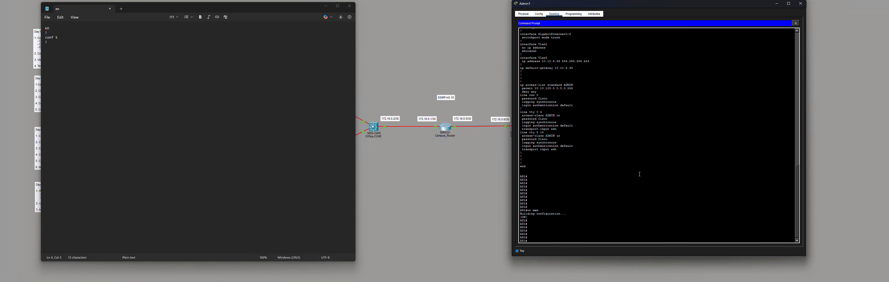
pyautogui.write('conf')
pyautogui.press('Return')
pyautogui.press('Return')
pyautogui.press('Return')
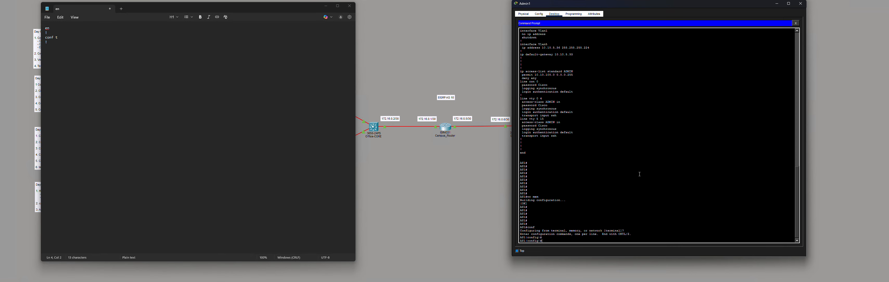
pyautogui.write('ser')
pyautogui.press('Tab')
pyautogui.write('pas')
pyautogui.press('Tab')
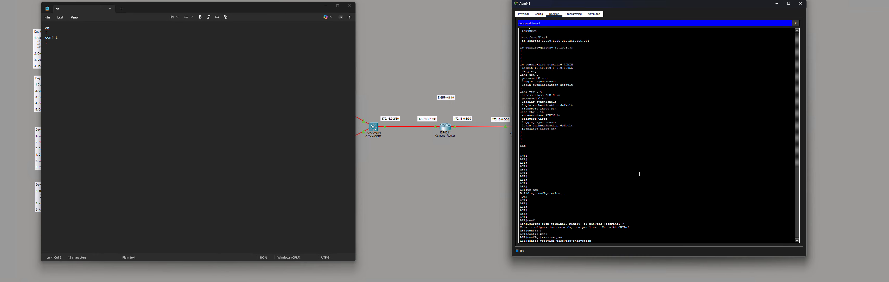
pyautogui.press('Return')
pyautogui.press('Return')
pyautogui.press('Return')
pyautogui.hotkey('ctrl', 'z')
pyautogui.press('Return')
pyautogui.press('Return')
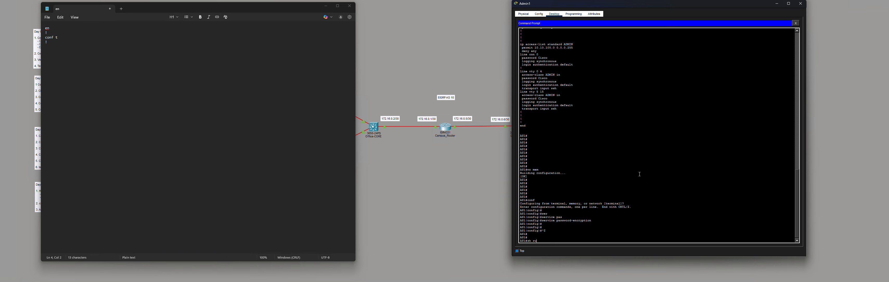
# - Reprint the running configuration and confirm the vty password now appears encrypted
pyautogui.press('Return')
pyautogui.press('space')
pyautogui.press('space')
pyautogui.press('space')
pyautogui.press('space')
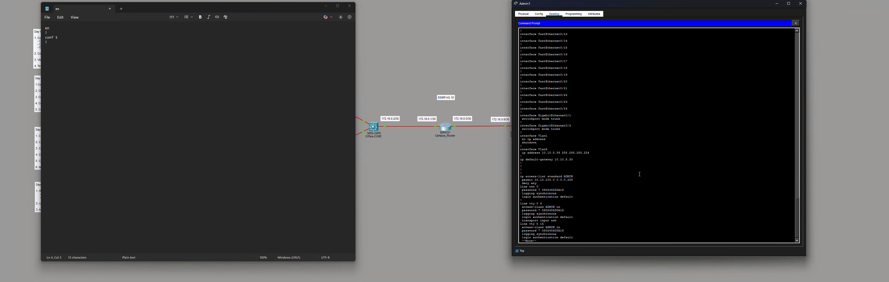
pyautogui.press('space')
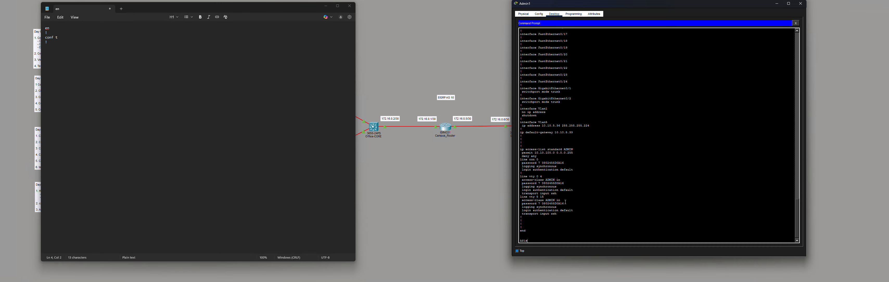
pyautogui.moveTo(553, 203); pyautogui.dragTo(541, 204)
pyautogui.click(610, 212)
pyautogui.press('Return')
pyautogui.press('Return')
pyautogui.press('Return')
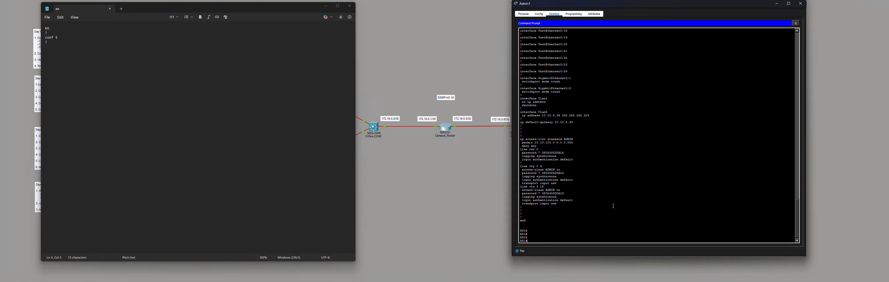
pyautogui.scroll(5, 613, 206)
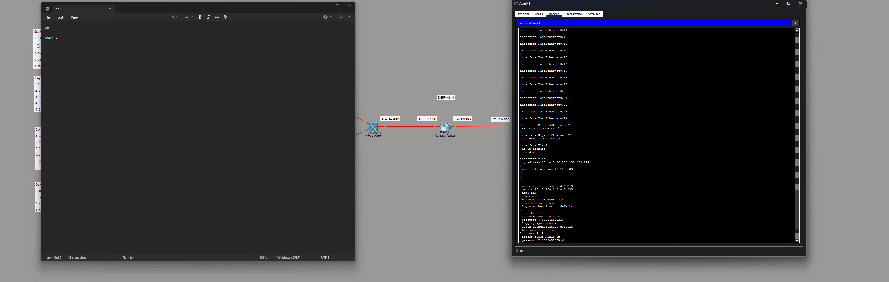
pyautogui.scroll(15, 613, 205)
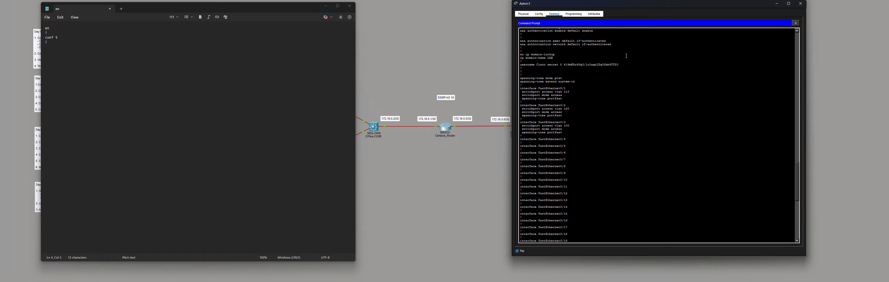
pyautogui.scroll(-20, 631, 111)
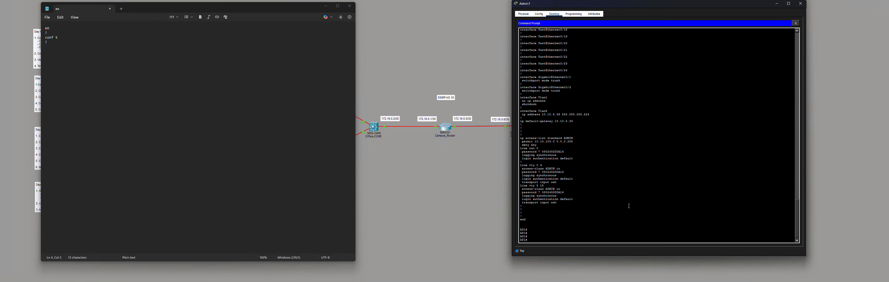
pyautogui.click(97, 43)
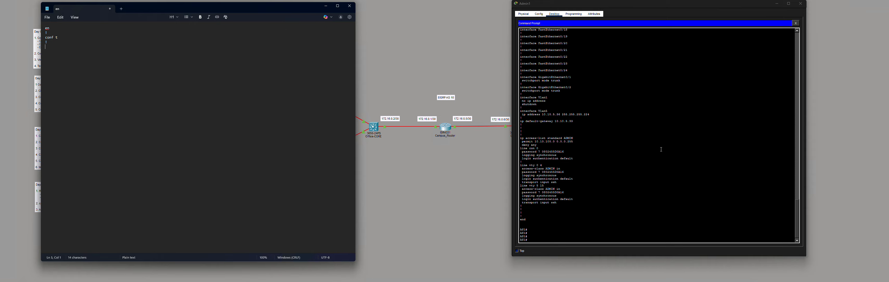
pyautogui.scroll(20, 638, 145)
pyautogui.scroll(15, 598, 145)
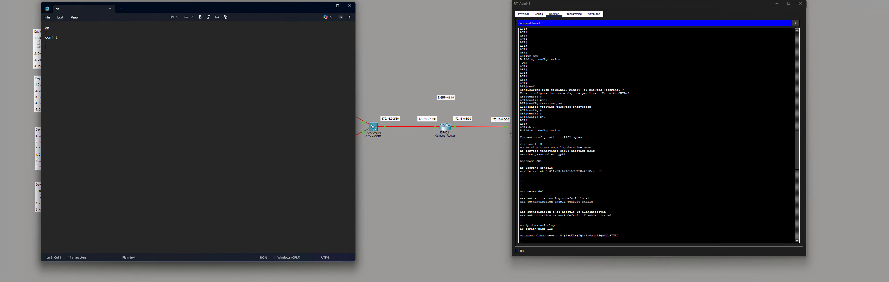
# - Copy the service password-encryption line from the terminal into the Notepad script
pyautogui.moveTo(571, 154); pyautogui.dragTo(524, 155)
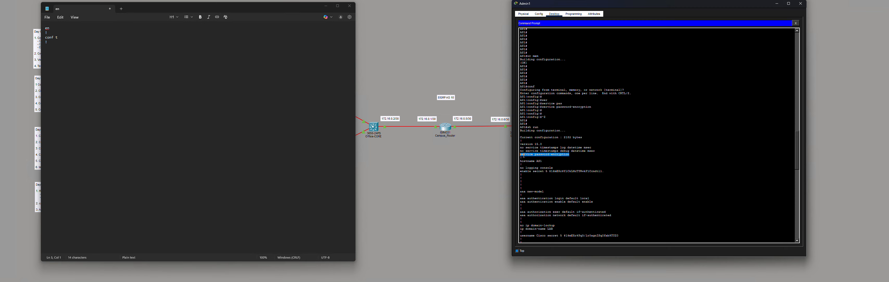
pyautogui.rightClick(555, 155)
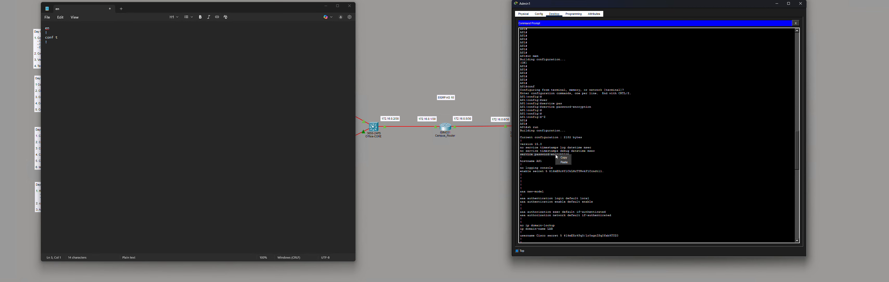
pyautogui.click(567, 160)
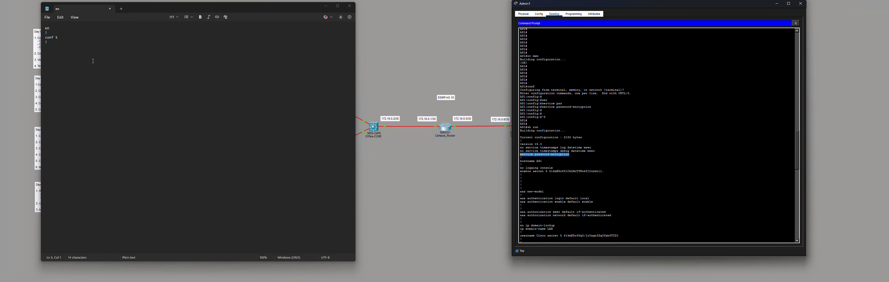
pyautogui.click(70, 54)
pyautogui.rightClick(71, 53)
pyautogui.click(123, 60)
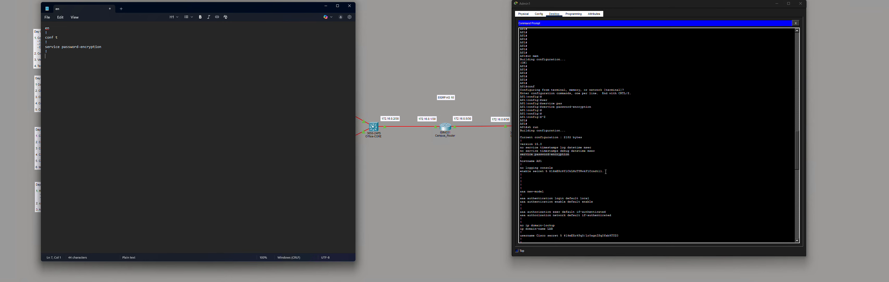
# - Add the enable secret line to the script, replacing its hash with a plain-text password
pyautogui.moveTo(606, 171); pyautogui.dragTo(521, 172)
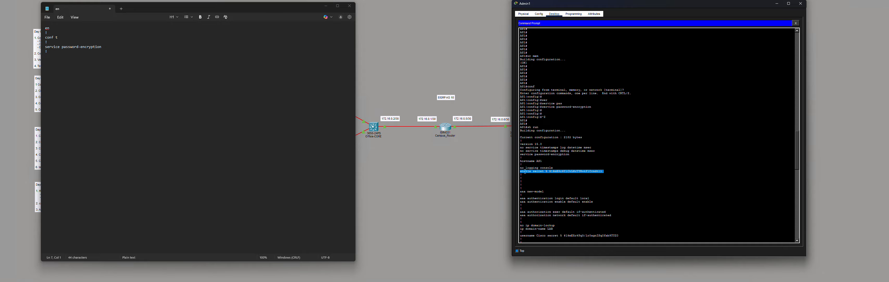
pyautogui.rightClick(525, 171)
pyautogui.click(534, 174)
pyautogui.click(56, 65)
pyautogui.rightClick(53, 68)
pyautogui.click(96, 69)
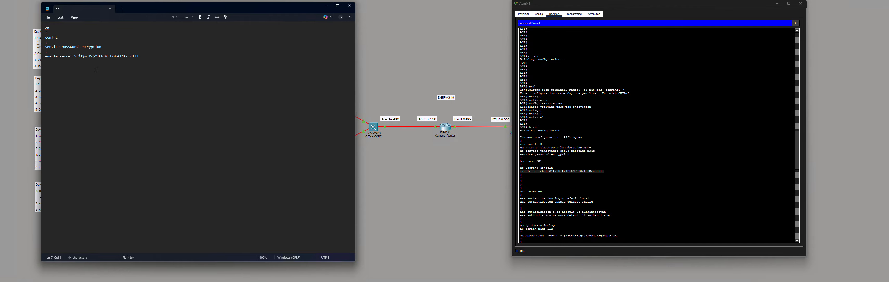
pyautogui.moveTo(142, 58); pyautogui.dragTo(74, 58)
pyautogui.write('Cisco')
pyautogui.click(616, 190)
pyautogui.scroll(-3, 600, 186)
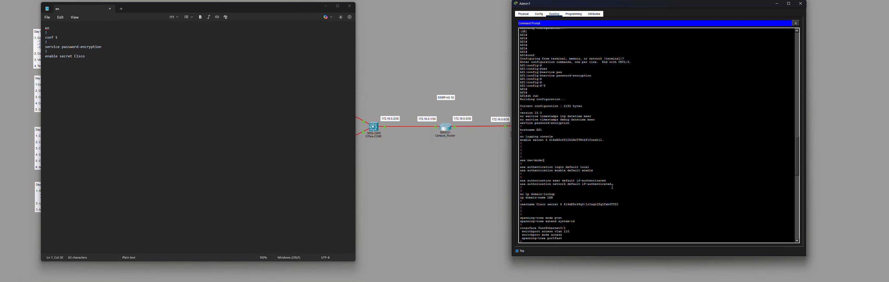
# - Paste the AAA new-model block from the terminal into the script after enable secret
pyautogui.moveTo(613, 184); pyautogui.dragTo(520, 159)
pyautogui.rightClick(547, 168)
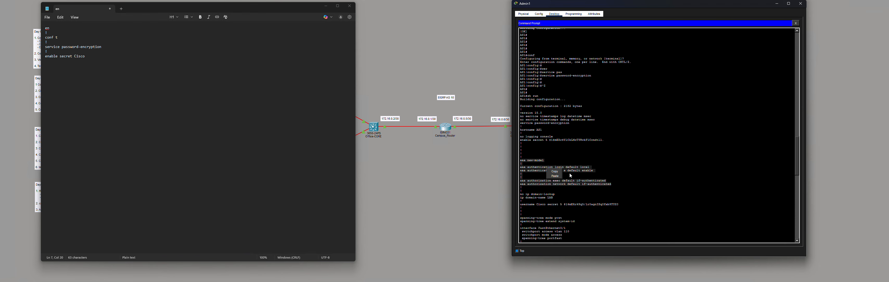
pyautogui.click(555, 173)
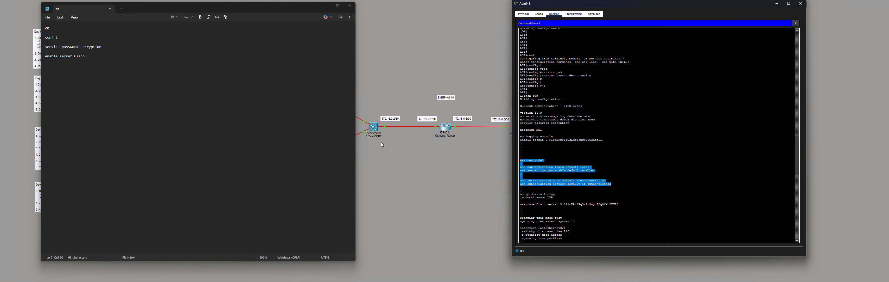
pyautogui.click(111, 59)
pyautogui.press('Return')
pyautogui.press('Return')
pyautogui.press('Return')
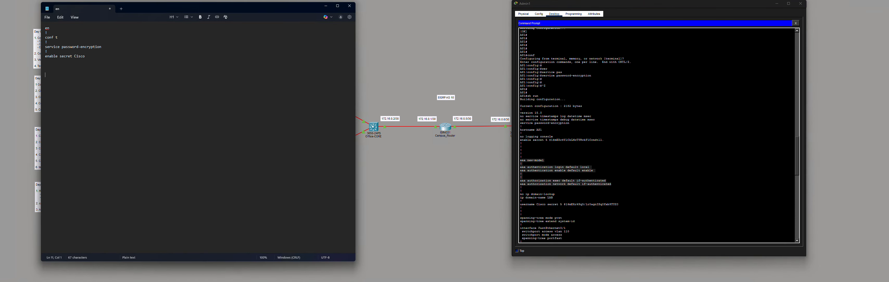
pyautogui.hotkey('ctrl', 'v')
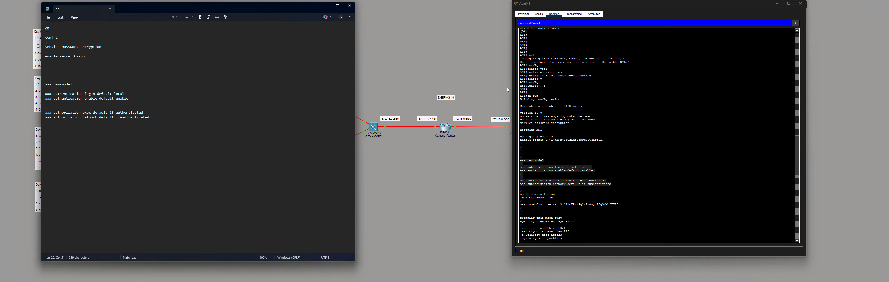
# - Copy the ip domain-name LAB line from the switch configuration
pyautogui.click(655, 167)
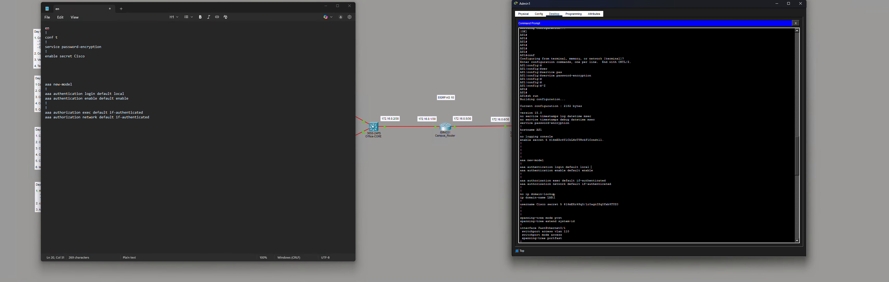
pyautogui.moveTo(553, 197); pyautogui.dragTo(519, 198)
pyautogui.rightClick(525, 199)
pyautogui.click(533, 202)
# - Insert a ! separator and the ip domain-name LAB line after the enable secret line
pyautogui.click(83, 57)
pyautogui.press('Return')
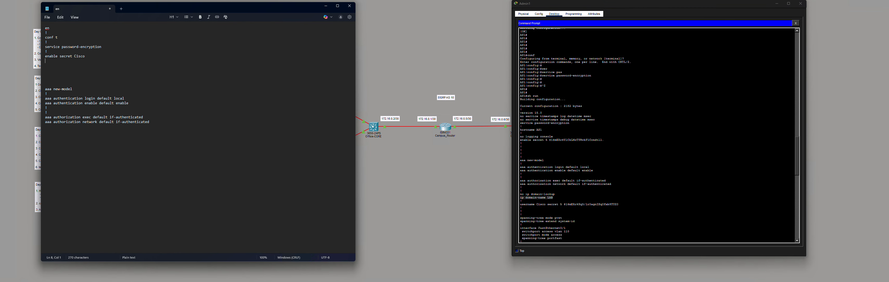
pyautogui.write('!')
pyautogui.press('Return')
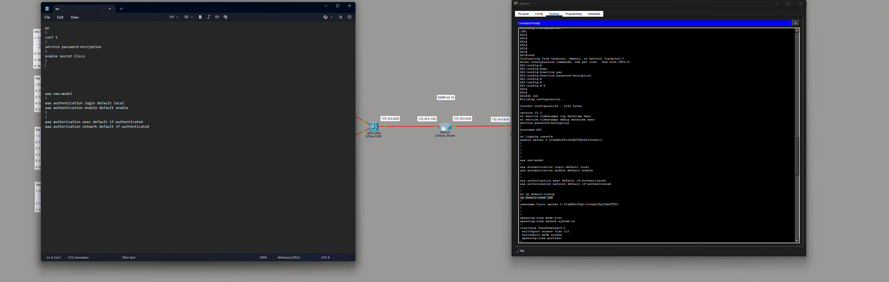
pyautogui.hotkey('ctrl', 'v')
pyautogui.press('Return')
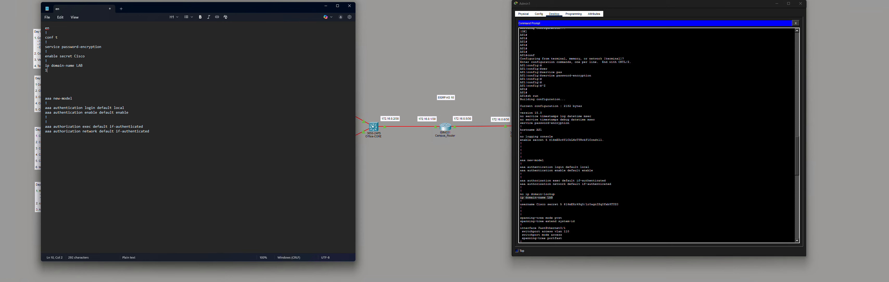
# - Add another ! separator followed by the crypto key gen rsa command
pyautogui.write('!')
pyautogui.press('Return')
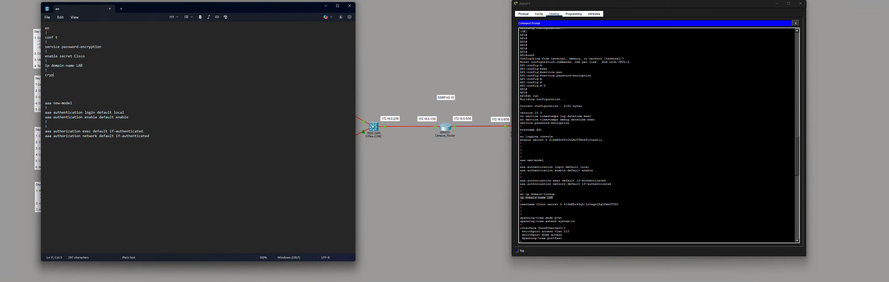
pyautogui.write('crypto key gen rsa')
pyautogui.moveTo(85, 74); pyautogui.dragTo(43, 74)
pyautogui.click(82, 75)
pyautogui.press('Return')
pyautogui.press('Return')
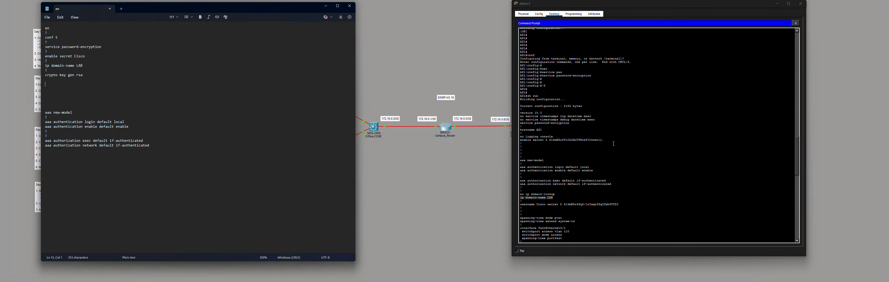
pyautogui.click(600, 160)
# - Paste the username line under ip domain-name and replace its hashed secret with a plain-text password
pyautogui.scroll(-1, 573, 194)
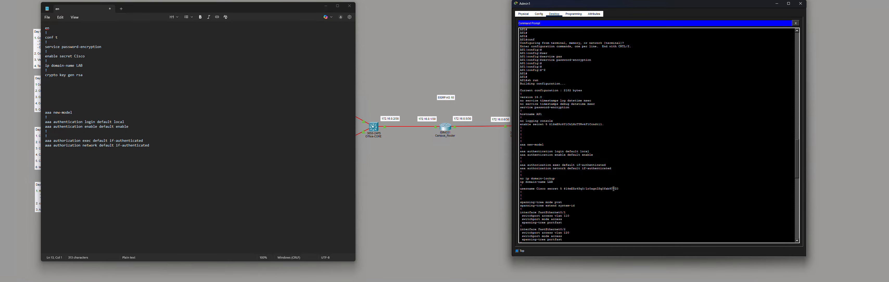
pyautogui.moveTo(620, 187); pyautogui.dragTo(521, 188)
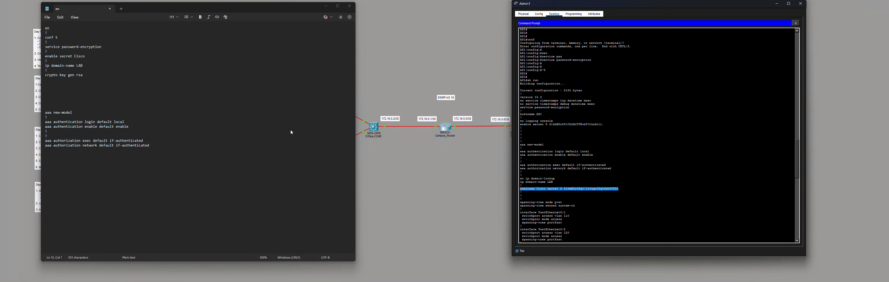
pyautogui.click(89, 65)
pyautogui.press('Return')
pyautogui.press('Return')
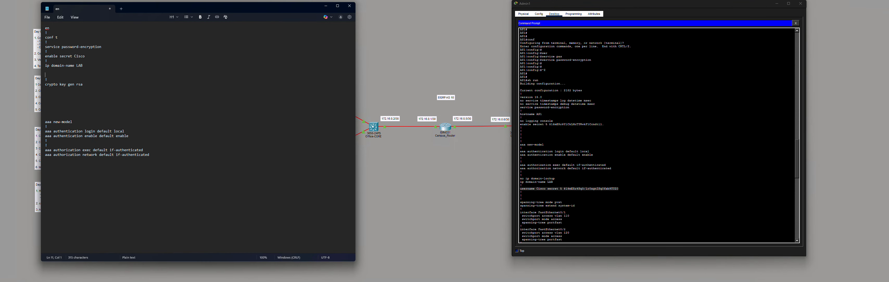
pyautogui.hotkey('ctrl', 'v')
pyautogui.press('Up')
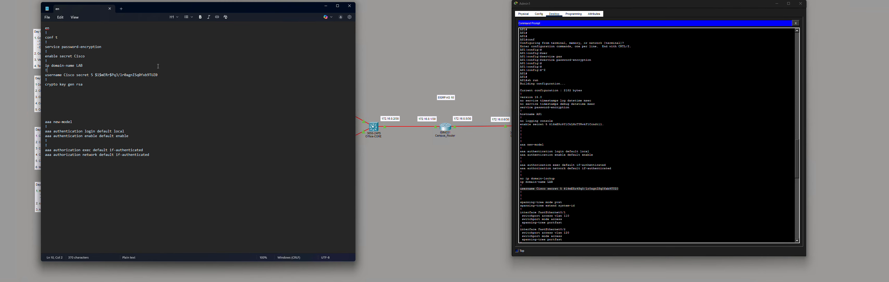
pyautogui.moveTo(158, 74); pyautogui.dragTo(90, 75)
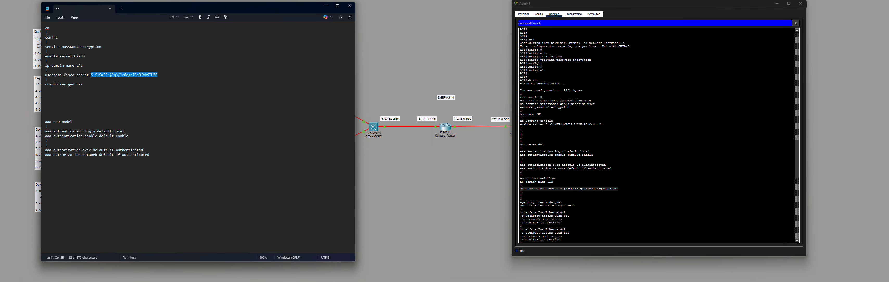
pyautogui.press('BackSpace')
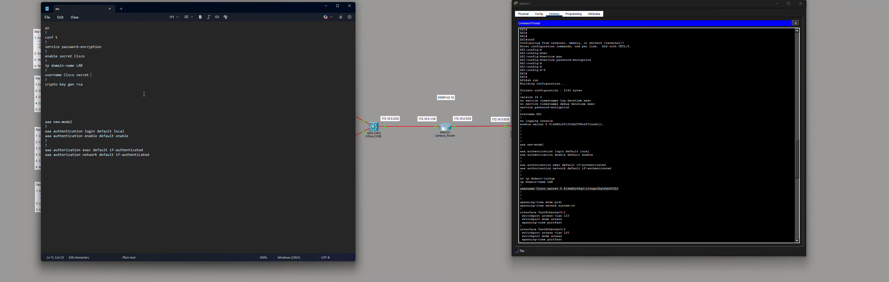
pyautogui.write('Cisoc123!')
# - Copy the ADMIN standard access list from the device configuration into the script
pyautogui.click(665, 191)
pyautogui.scroll(-3, 622, 189)
pyautogui.scroll(-20, 622, 189)
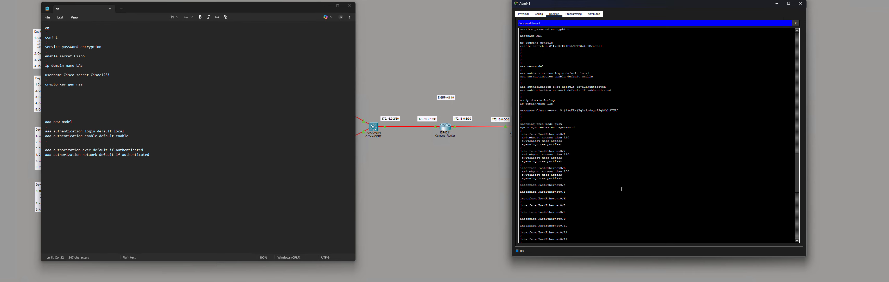
pyautogui.scroll(-5, 613, 184)
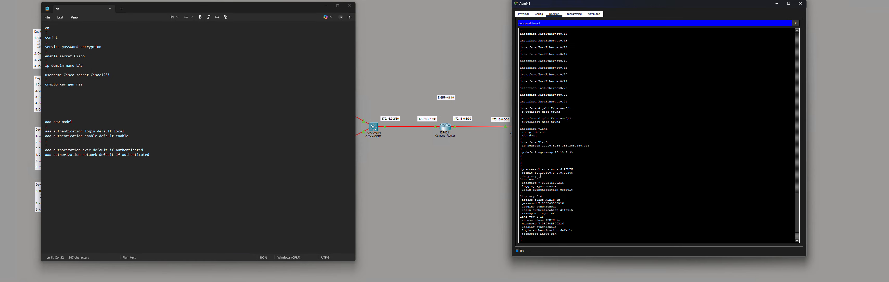
pyautogui.moveTo(540, 176); pyautogui.dragTo(520, 168)
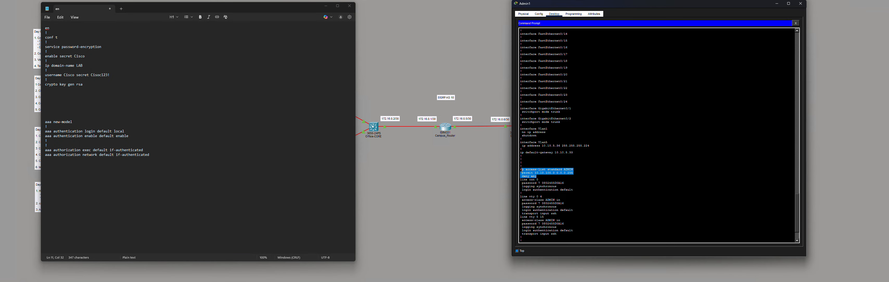
pyautogui.click(520, 170)
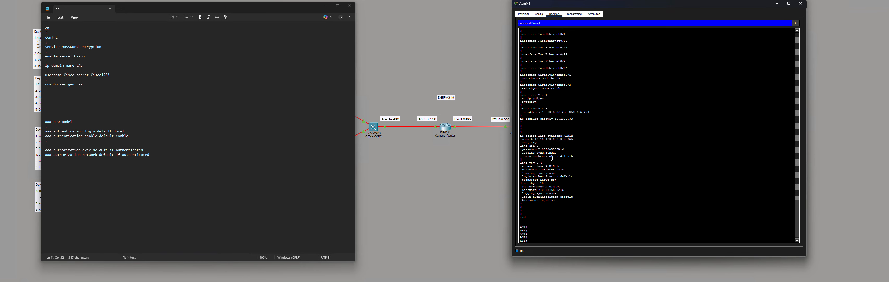
pyautogui.moveTo(539, 141); pyautogui.dragTo(520, 136)
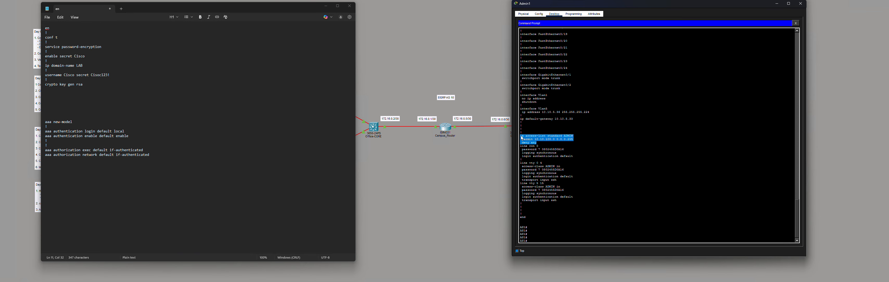
pyautogui.rightClick(530, 138)
pyautogui.click(537, 141)
pyautogui.click(109, 76)
pyautogui.press('Return')
pyautogui.press('Return')
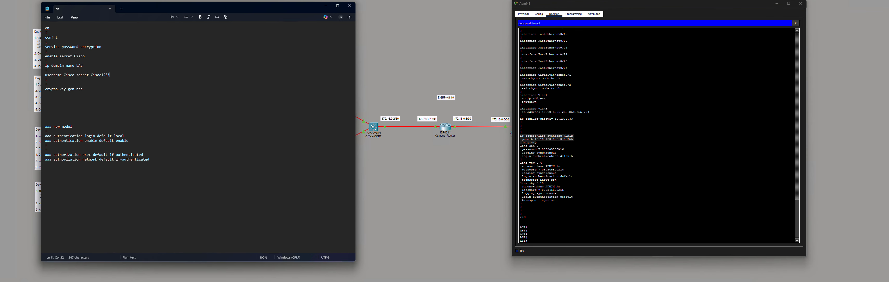
pyautogui.hotkey('ctrl', 'v')
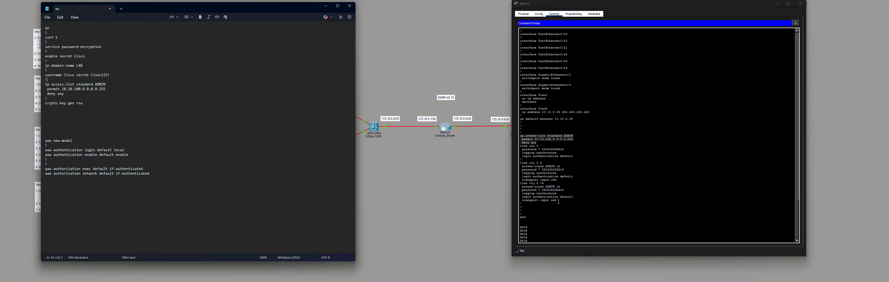
# - Select the console and vty line settings and make room for them after the access list
pyautogui.moveTo(557, 200); pyautogui.dragTo(521, 162)
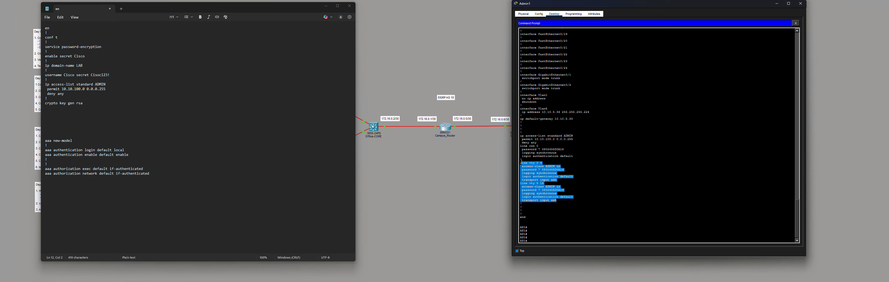
pyautogui.click(560, 198)
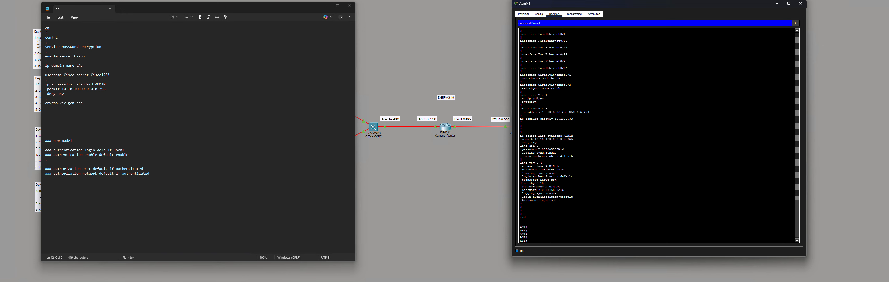
pyautogui.moveTo(559, 200); pyautogui.dragTo(519, 146)
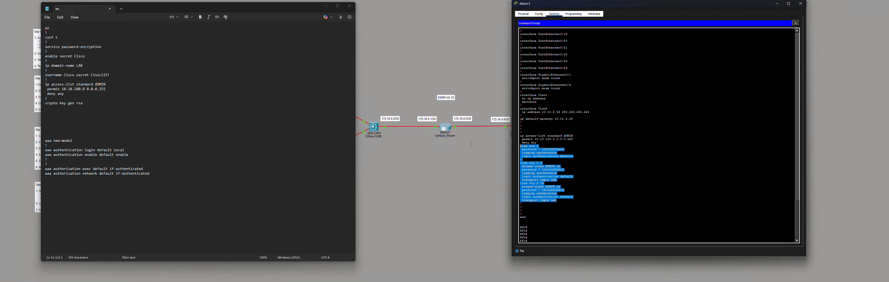
pyautogui.click(86, 95)
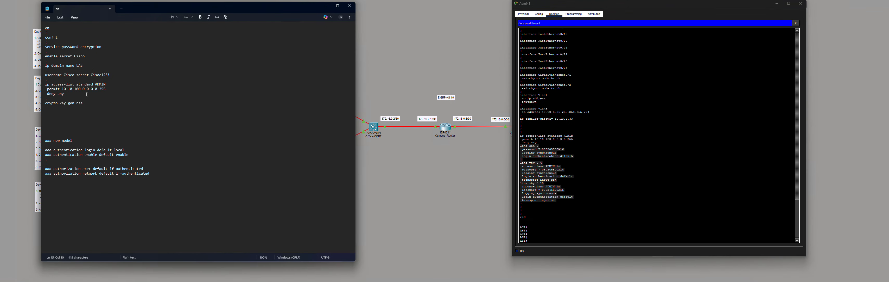
pyautogui.press('Return')
pyautogui.press('Return')
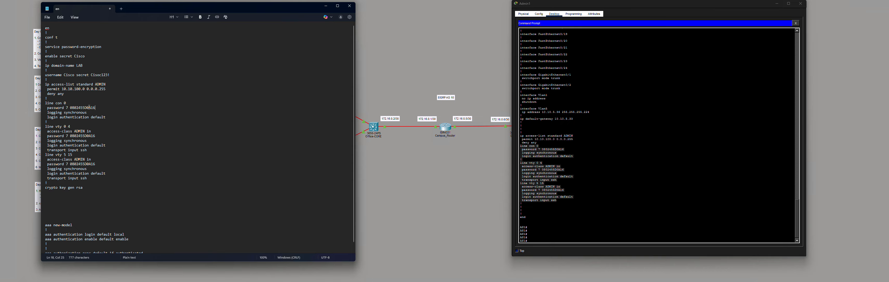
# - Swap the console and both vty encrypted passwords for plain-text ones, remove blank lines, and select the script
pyautogui.keyDown('shift'); pyautogui.click(74, 106); pyautogui.keyUp('shift')
pyautogui.write('Cisco')
pyautogui.moveTo(96, 136); pyautogui.dragTo(71, 136)
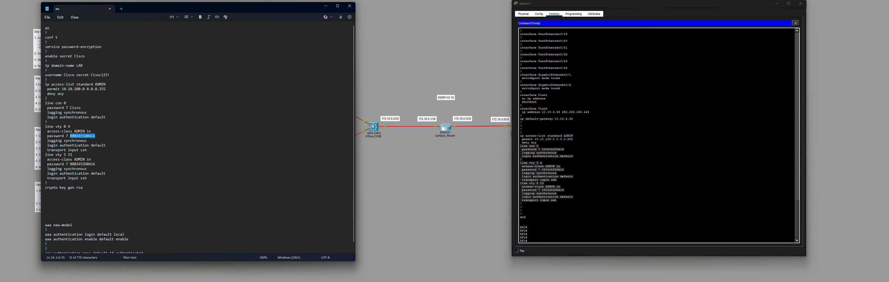
pyautogui.write('Cisco')
pyautogui.press('BackSpace')
pyautogui.press('BackSpace')
pyautogui.press('BackSpace')
pyautogui.press('BackSpace')
pyautogui.press('BackSpace')
pyautogui.press('BackSpace')
pyautogui.press('BackSpace')
pyautogui.write('Cisco')
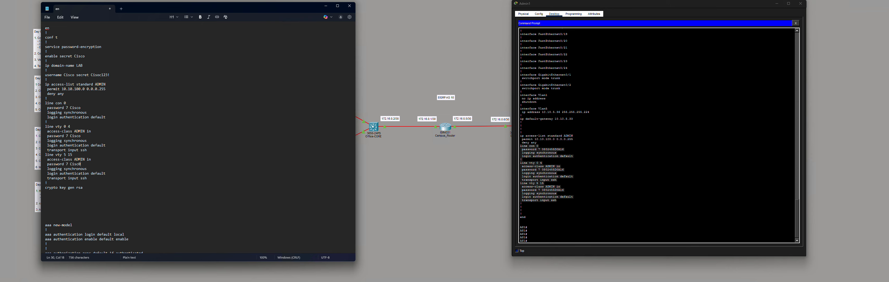
pyautogui.press('BackSpace')
pyautogui.press('BackSpace')
pyautogui.press('BackSpace')
pyautogui.press('BackSpace')
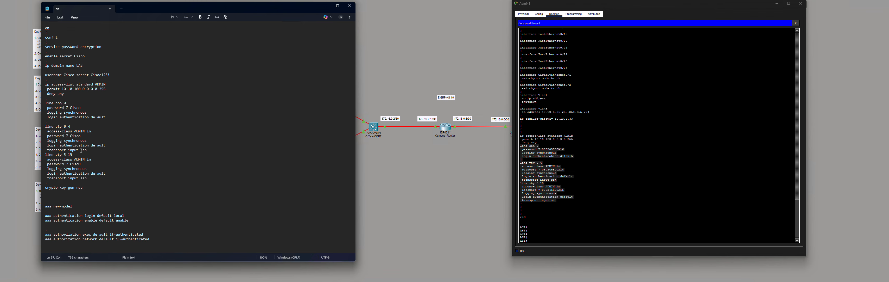
pyautogui.moveTo(84, 189); pyautogui.dragTo(47, 27)
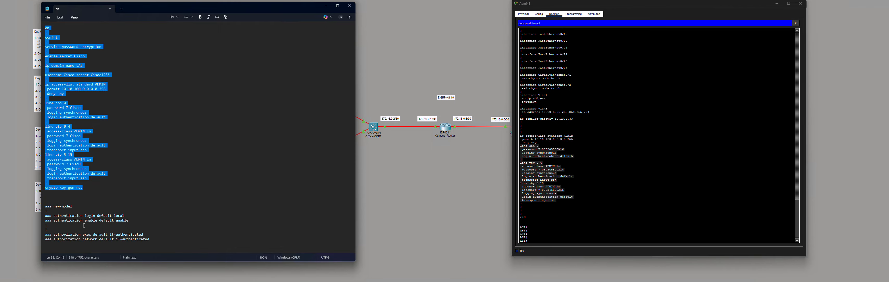
# - Open DS1's CLI console beside the topology with the hardening script in front
pyautogui.click(606, 214)
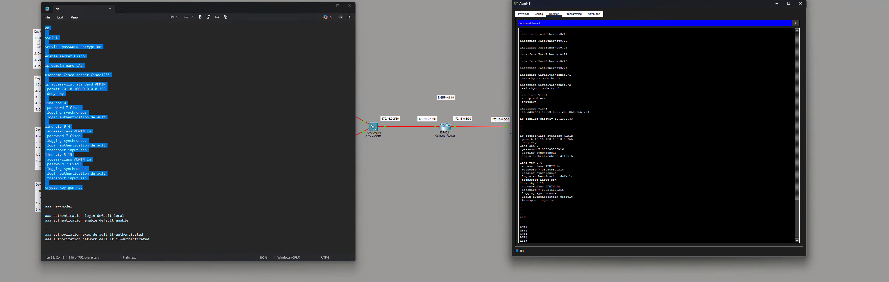
pyautogui.click(463, 201)
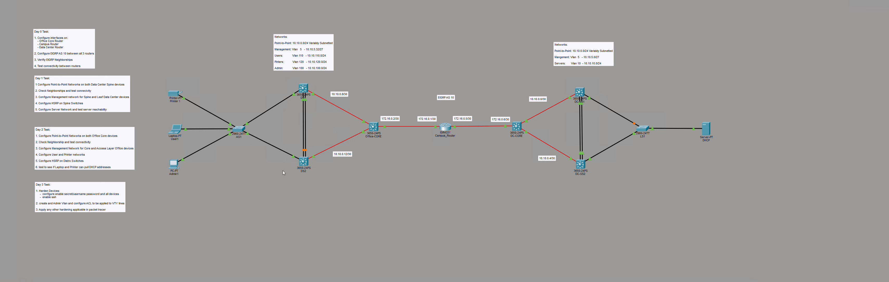
pyautogui.hotkey('alt', 'Tab')
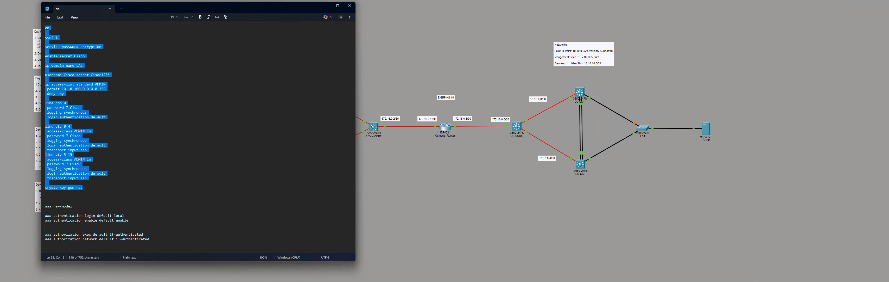
pyautogui.moveTo(282, 12); pyautogui.dragTo(733, 13)
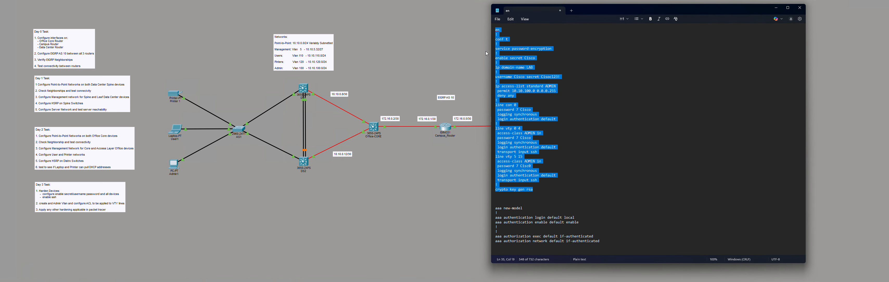
pyautogui.doubleClick(308, 90)
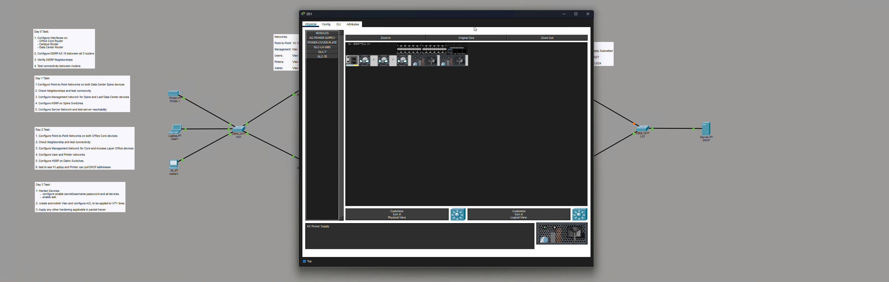
pyautogui.moveTo(471, 15); pyautogui.dragTo(221, 0)
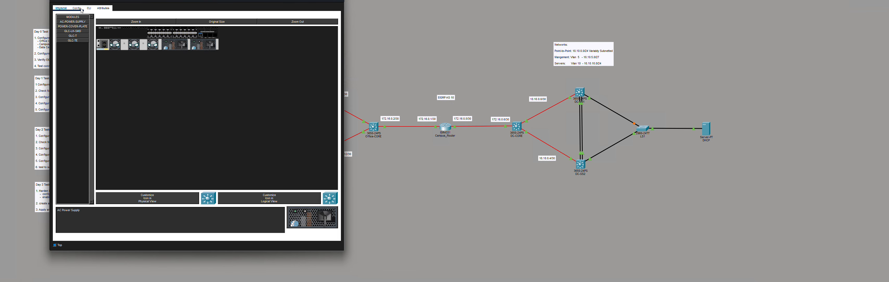
pyautogui.click(88, 8)
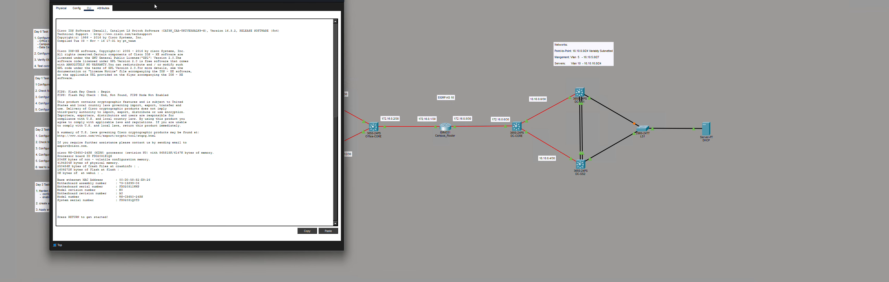
pyautogui.moveTo(163, 1); pyautogui.dragTo(162, 10)
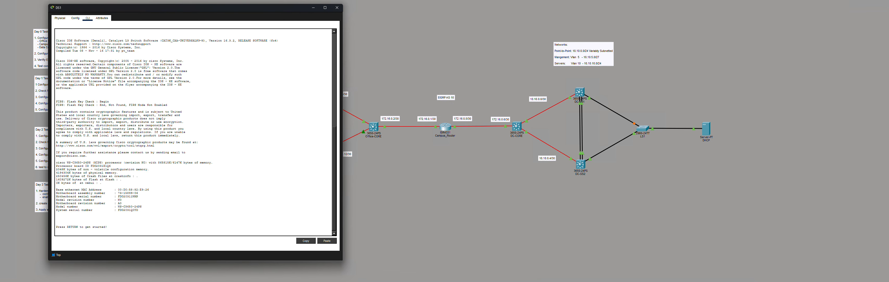
pyautogui.hotkey('alt', 'Tab')
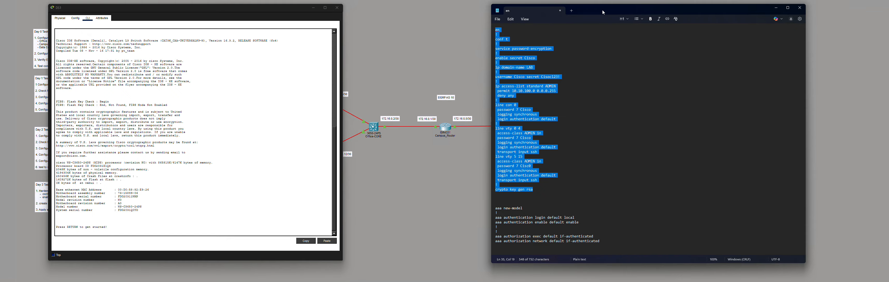
# - Paste the copied hardening script into DS1's console and accept a 2048-bit RSA modulus
pyautogui.moveTo(603, 12); pyautogui.dragTo(655, 20)
pyautogui.rightClick(595, 103)
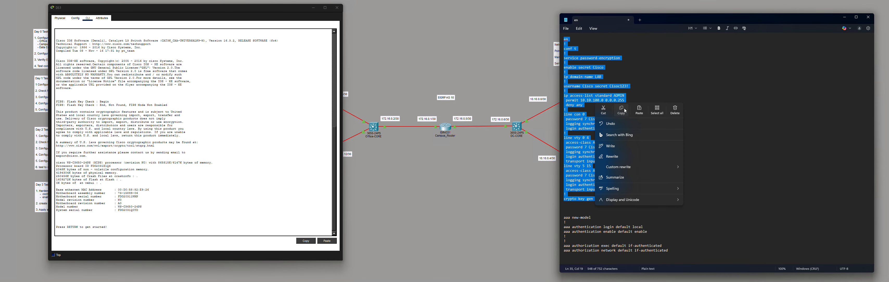
pyautogui.click(620, 110)
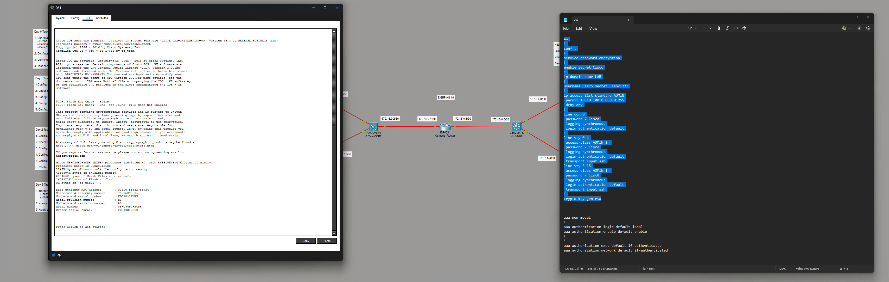
pyautogui.press('Return')
pyautogui.rightClick(229, 198)
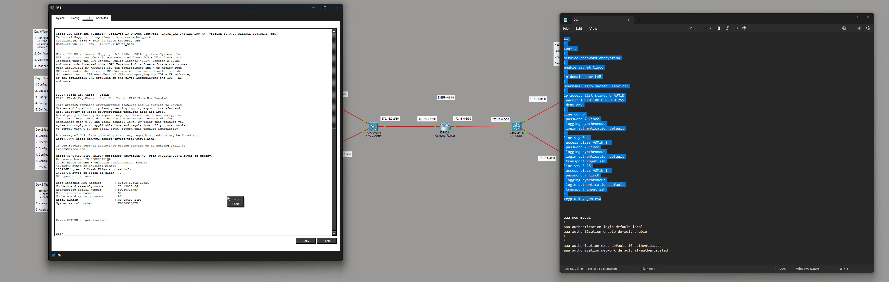
pyautogui.click(237, 203)
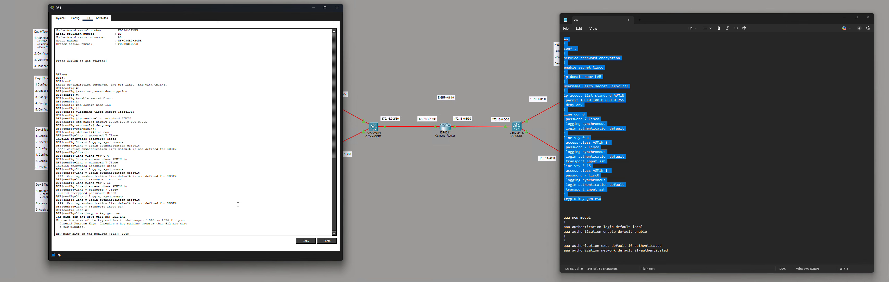
pyautogui.press('Return')
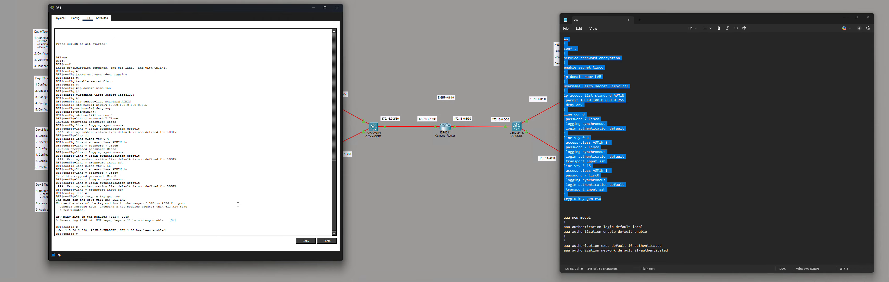
# - Move login authentication default out of both vty blocks to below the aaa authentication lines
pyautogui.click(609, 124)
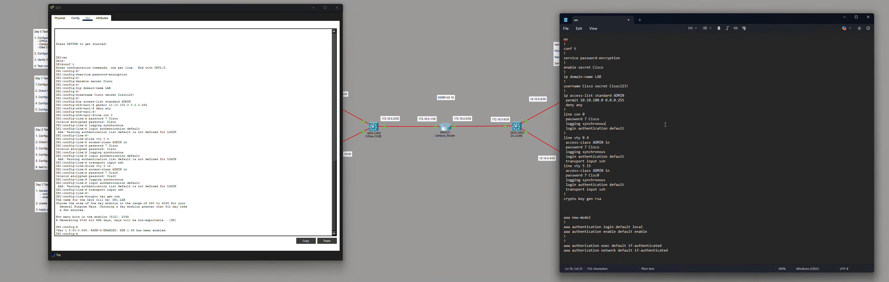
pyautogui.moveTo(628, 158); pyautogui.dragTo(567, 159)
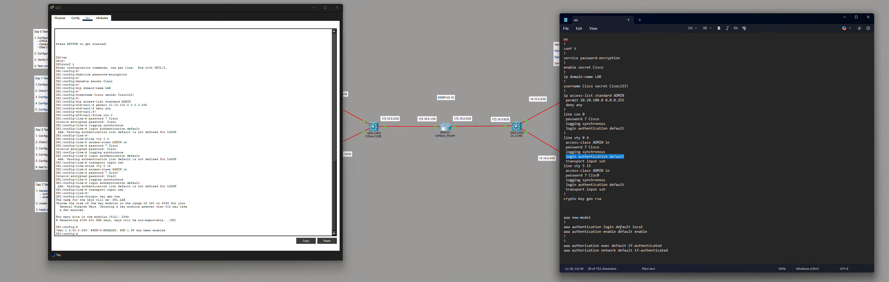
pyautogui.click(578, 236)
pyautogui.press('Return')
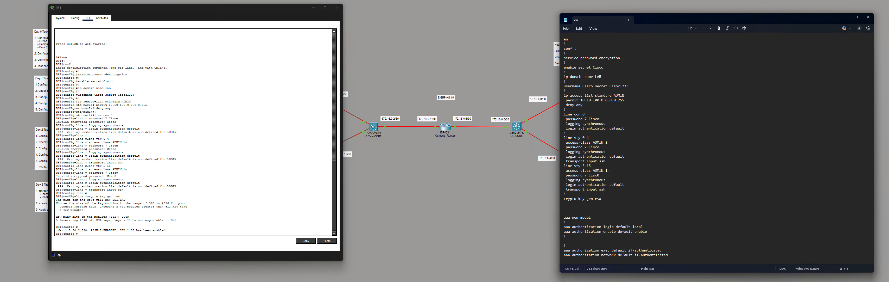
pyautogui.hotkey('ctrl', 'v')
pyautogui.moveTo(625, 158); pyautogui.dragTo(563, 158)
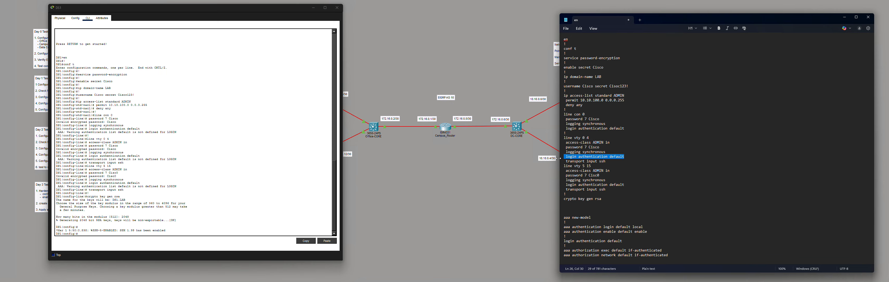
pyautogui.press('BackSpace')
pyautogui.press('BackSpace')
pyautogui.moveTo(625, 180); pyautogui.dragTo(563, 180)
pyautogui.press('BackSpace')
pyautogui.press('BackSpace')
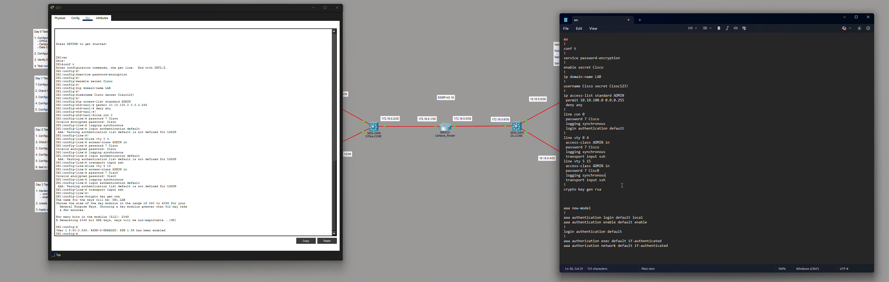
pyautogui.click(224, 226)
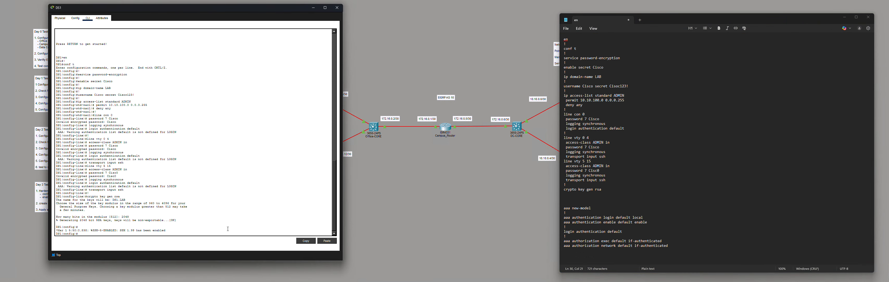
pyautogui.press('Return')
pyautogui.press('Return')
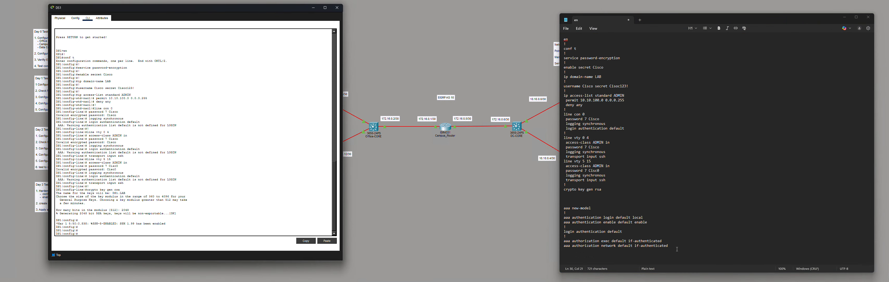
# - Paste the aaa command block from the script into the DS1 console
pyautogui.moveTo(677, 248); pyautogui.dragTo(558, 211)
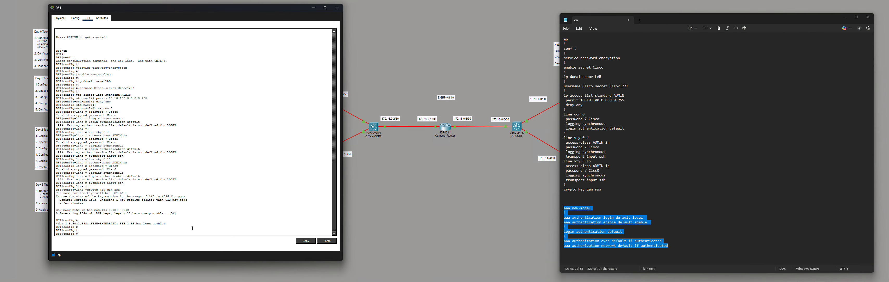
pyautogui.hotkey('ctrl', 'v')
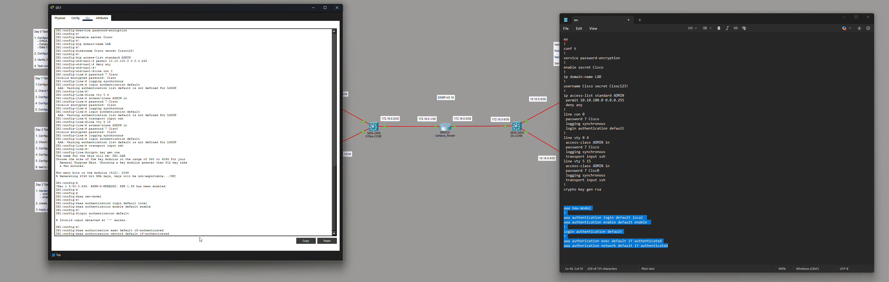
pyautogui.press('Return')
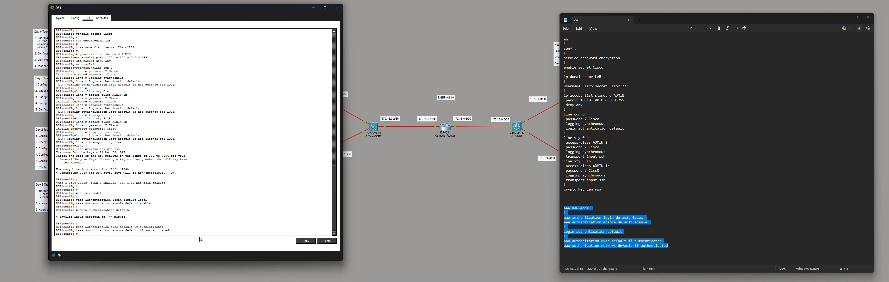
pyautogui.press('Return')
pyautogui.press('Return')
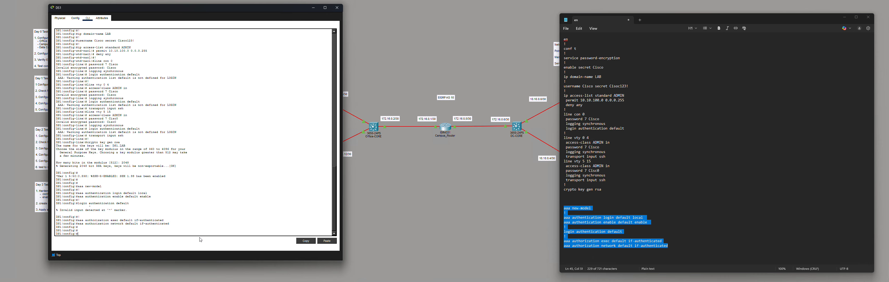
# - Add 'line vty 0 15' above 'login authentication default' in the script and apply both lines to DS1
pyautogui.click(580, 224)
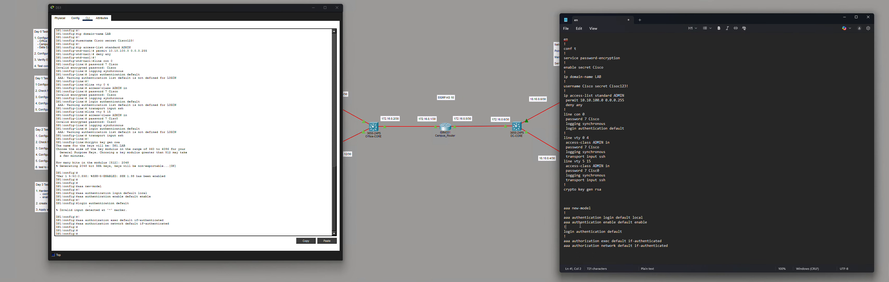
pyautogui.press('Down')
pyautogui.press('Return')
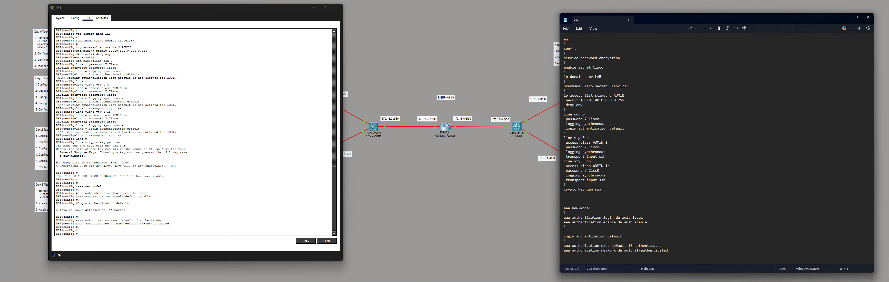
pyautogui.write('lin')
pyautogui.write('e vty 0 15')
pyautogui.moveTo(624, 237); pyautogui.dragTo(573, 231)
pyautogui.rightClick(573, 231)
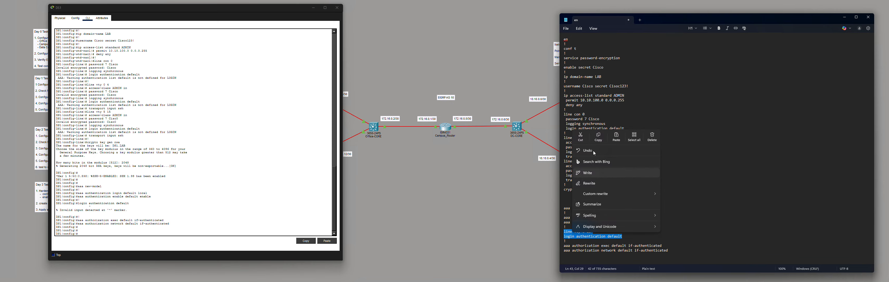
pyautogui.click(597, 140)
pyautogui.rightClick(229, 213)
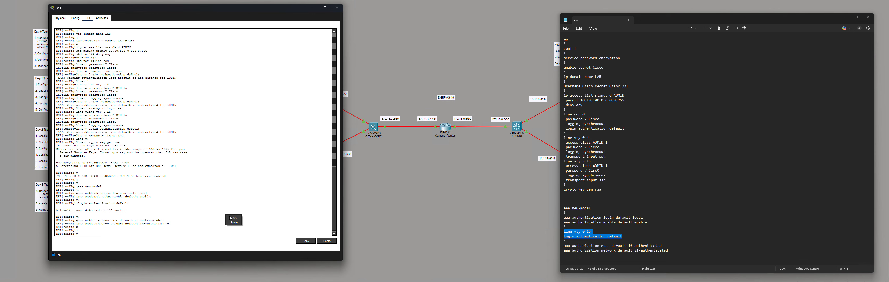
pyautogui.click(234, 219)
pyautogui.press('Return')
pyautogui.press('Return')
pyautogui.press('Return')
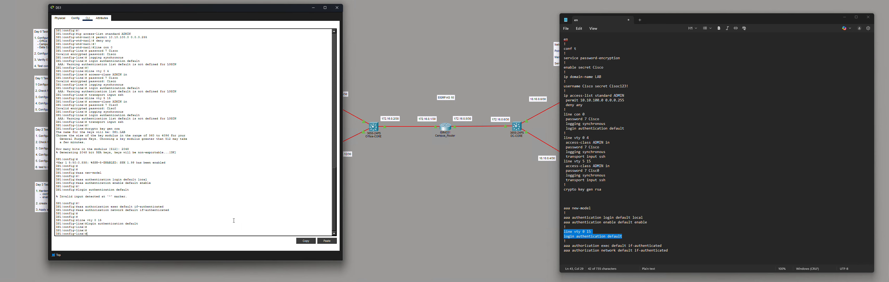
# - Exit config mode, save DS1's configuration with wr mem, and close its console
pyautogui.hotkey('ctrl', 'z')
pyautogui.press('Return')
pyautogui.press('Return')
pyautogui.press('Return')
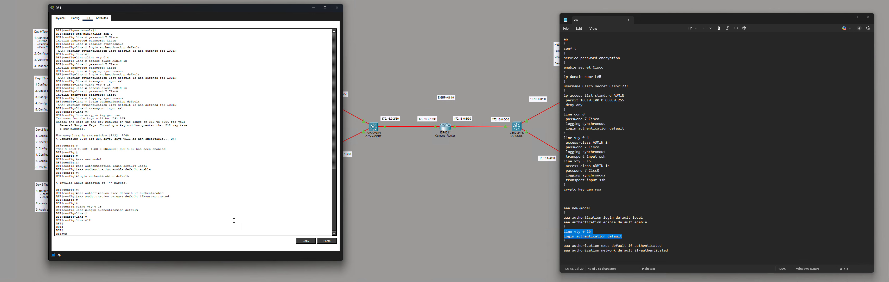
pyautogui.write('wr mem')
pyautogui.press('Return')
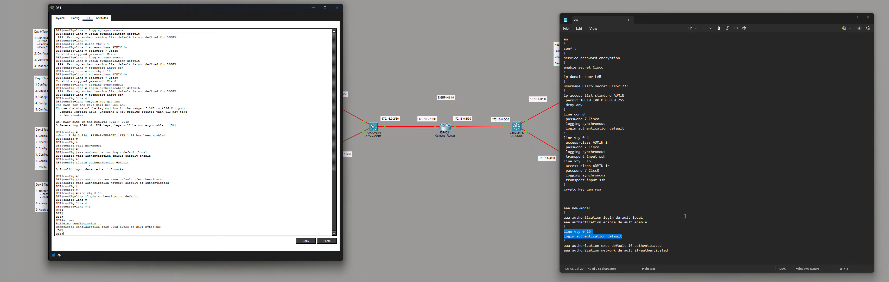
pyautogui.click(685, 216)
pyautogui.click(371, 173)
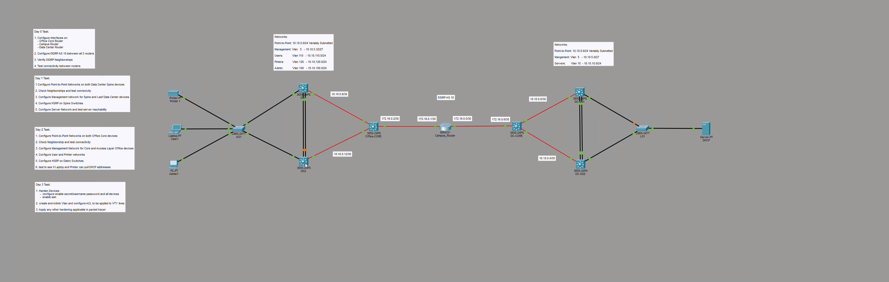
# - Paste the hardening script, en through crypto key gen rsa, into DS2's CLI
pyautogui.click(305, 162)
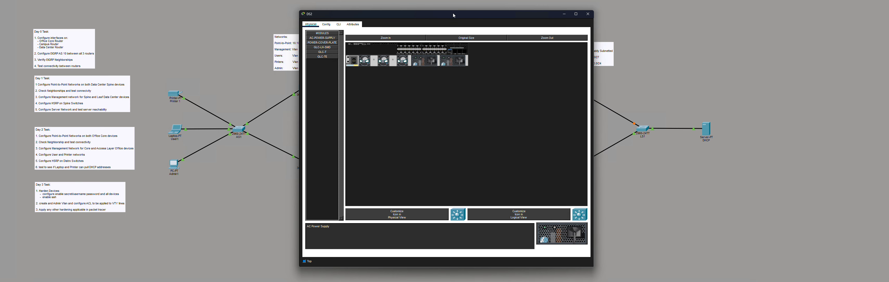
pyautogui.moveTo(453, 15); pyautogui.dragTo(204, 2)
pyautogui.click(89, 8)
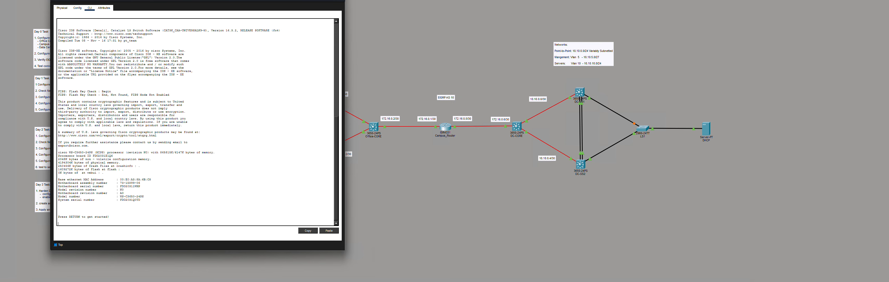
pyautogui.moveTo(108, 0); pyautogui.dragTo(108, 6)
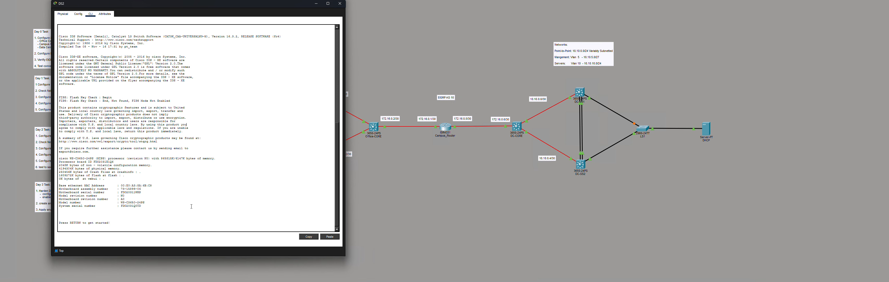
pyautogui.press('Return')
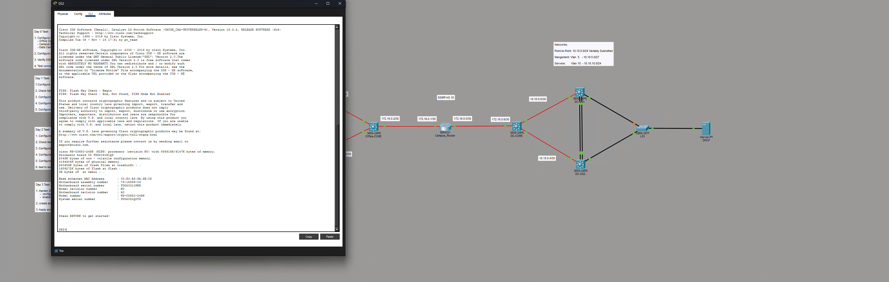
pyautogui.hotkey('alt', 'Tab')
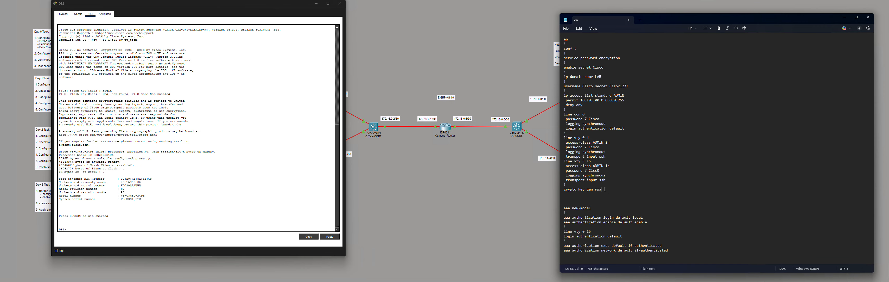
pyautogui.moveTo(604, 189); pyautogui.dragTo(561, 41)
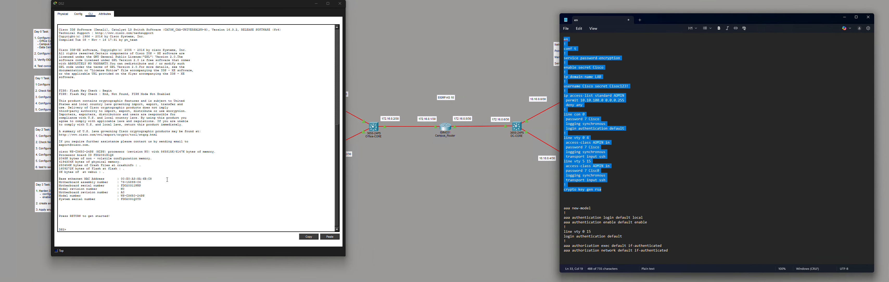
pyautogui.click(170, 211)
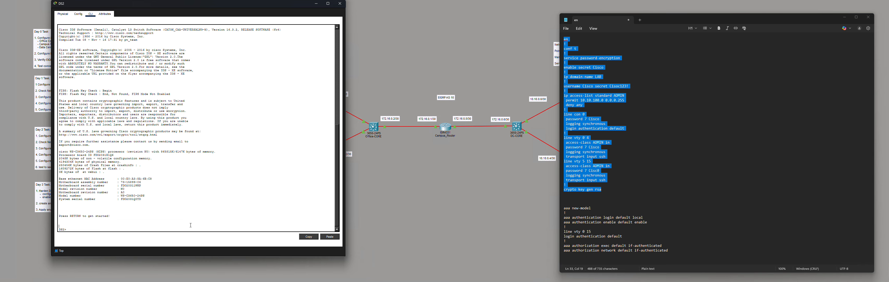
pyautogui.rightClick(191, 224)
pyautogui.click(198, 229)
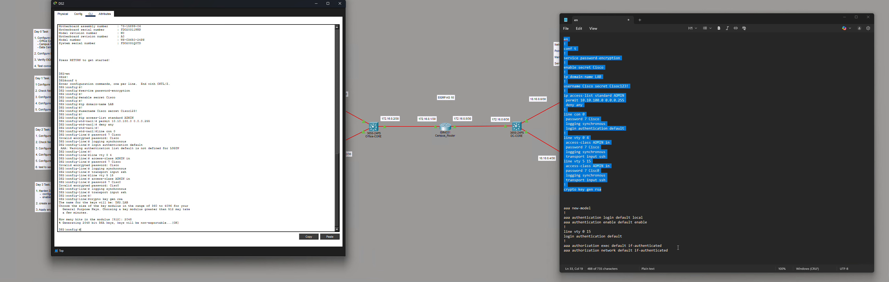
# - Copy the aaa block from the script and apply it on DS2
pyautogui.moveTo(678, 247); pyautogui.dragTo(559, 207)
pyautogui.rightClick(591, 221)
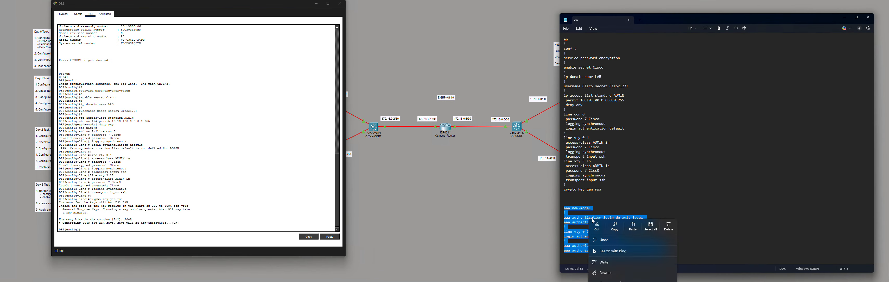
pyautogui.click(615, 227)
pyautogui.rightClick(299, 231)
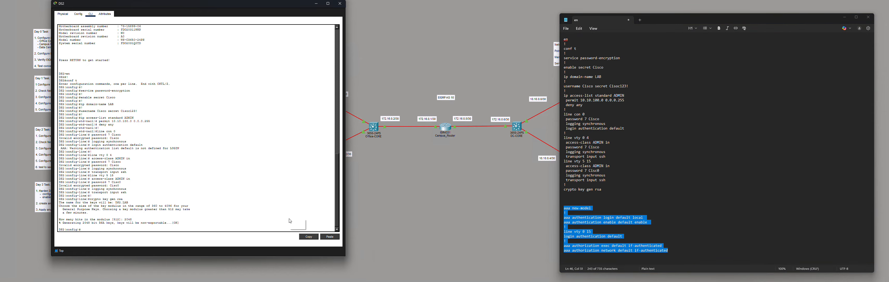
pyautogui.click(298, 226)
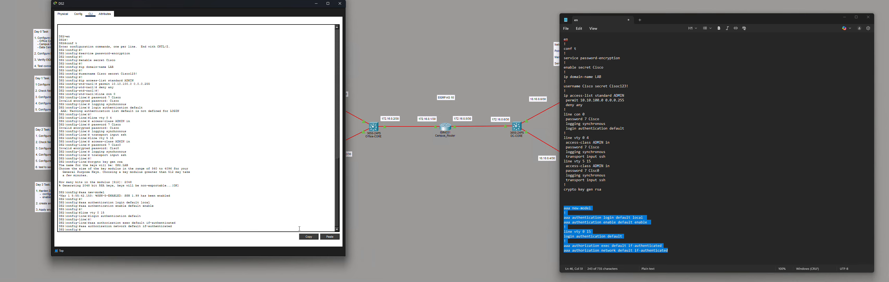
pyautogui.press('Return')
pyautogui.press('Return')
pyautogui.press('Return')
# - Exit config mode, save DS2's configuration with wr mem, and return to the topology
pyautogui.hotkey('ctrl', 'z')
pyautogui.press('Return')
pyautogui.write('w')
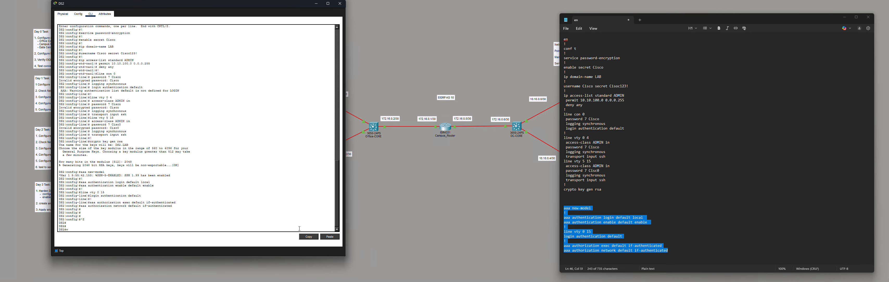
pyautogui.write('r mem')
pyautogui.press('Return')
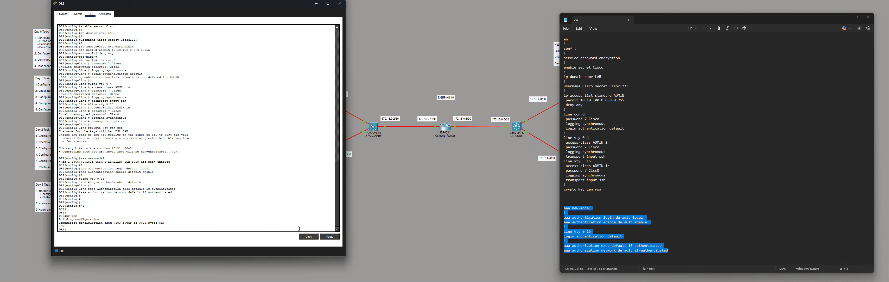
pyautogui.click(478, 230)
# - Paste the hardening script into Office-CORE's CLI and generate 2048-bit RSA keys
pyautogui.click(374, 127)
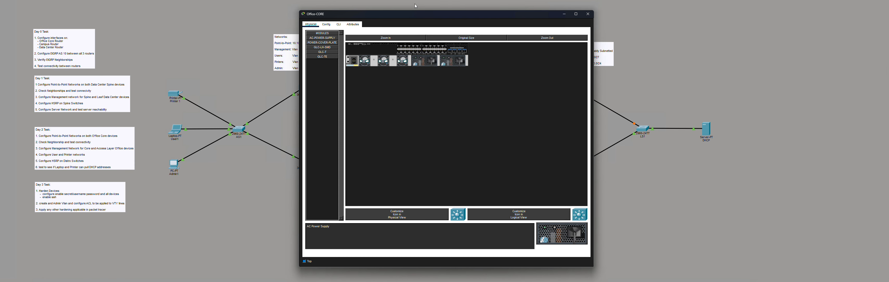
pyautogui.moveTo(414, 17); pyautogui.dragTo(235, 18)
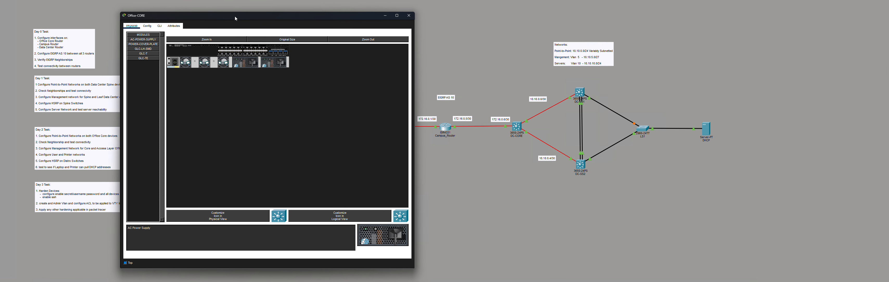
pyautogui.click(159, 26)
pyautogui.press('Return')
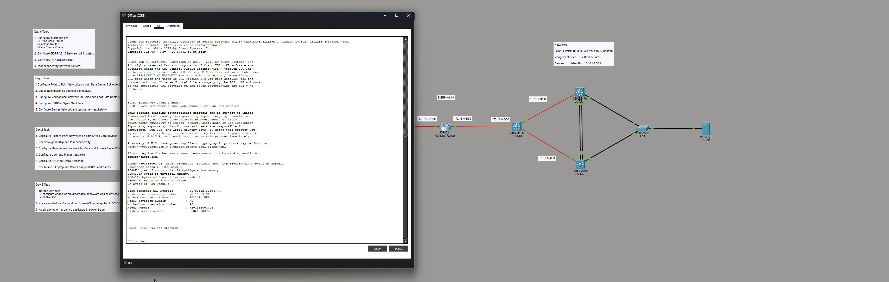
pyautogui.hotkey('alt', 'Tab')
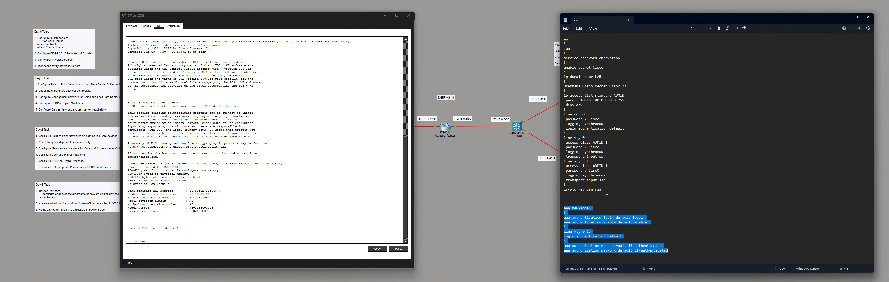
pyautogui.moveTo(607, 193); pyautogui.dragTo(561, 39)
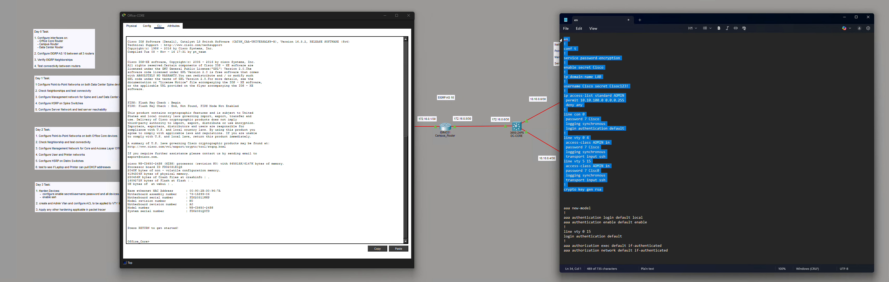
pyautogui.click(210, 204)
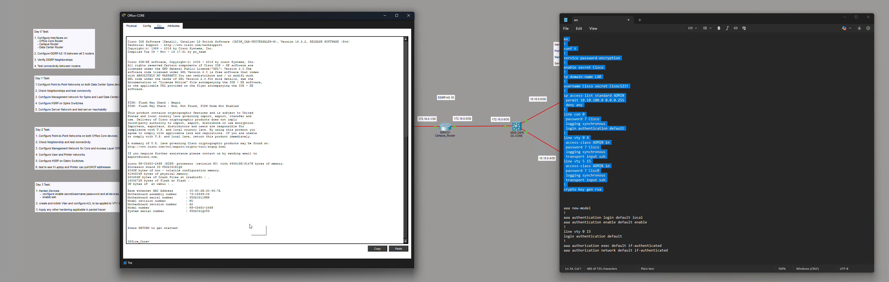
pyautogui.hotkey('ctrl', 'v')
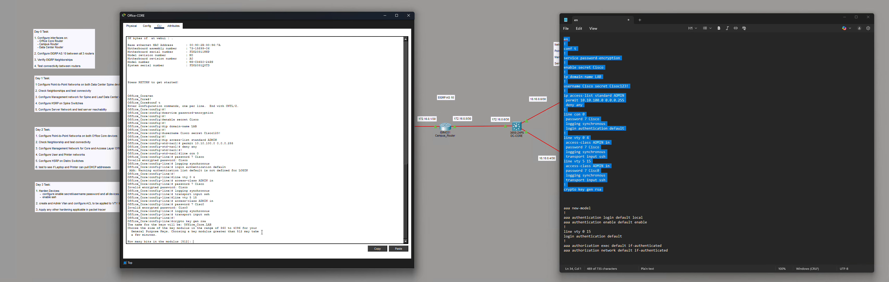
pyautogui.write('2048')
pyautogui.press('Return')
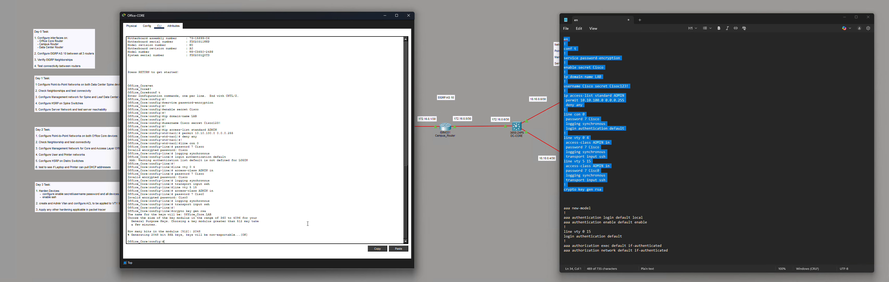
# - Paste the aaa command block into Office-CORE's console
pyautogui.moveTo(609, 224); pyautogui.dragTo(565, 206)
pyautogui.rightClick(348, 229)
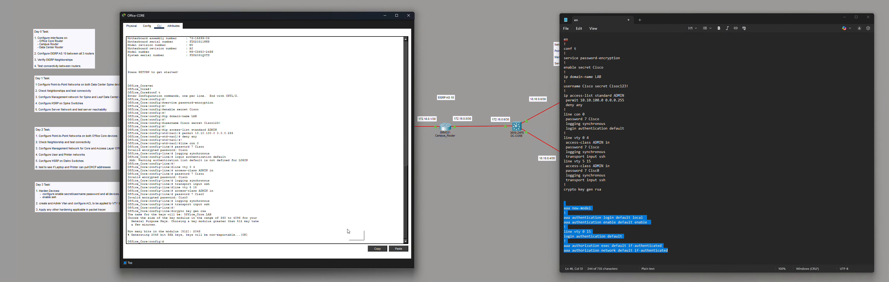
pyautogui.click(355, 236)
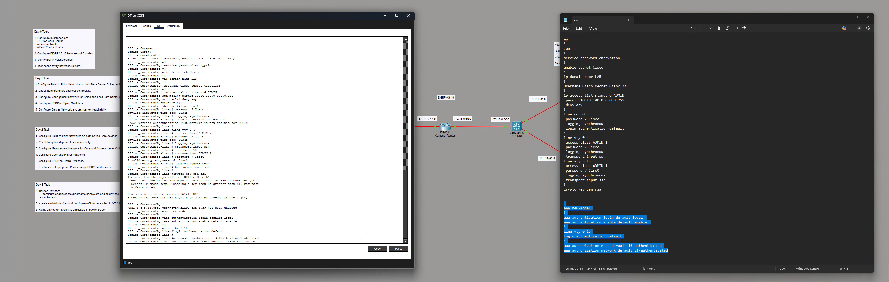
pyautogui.press('Return')
pyautogui.press('Return')
pyautogui.press('Return')
# - Exit config mode and save Office-CORE's configuration with wr
pyautogui.hotkey('ctrl', 'z')
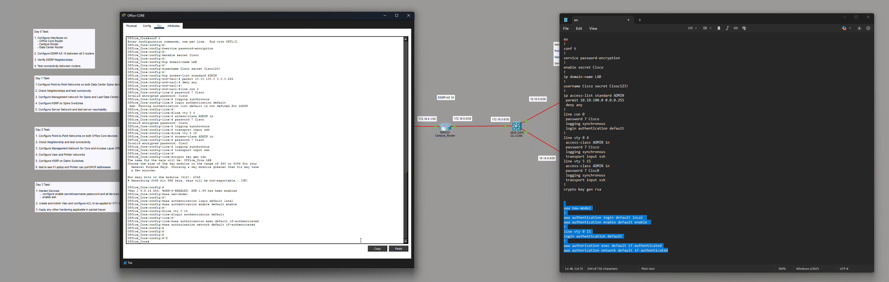
pyautogui.press('Return')
pyautogui.press('Return')
pyautogui.write('w')
pyautogui.press('Return')
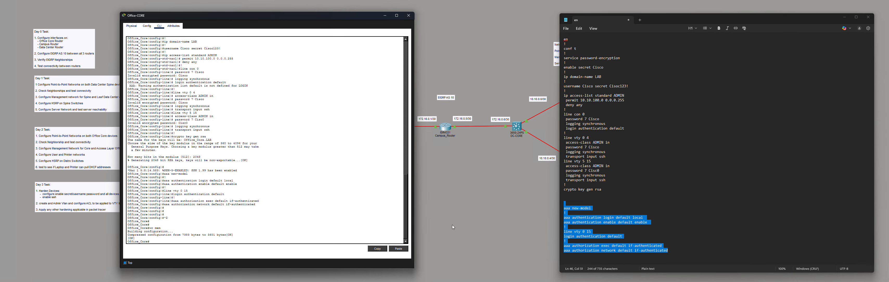
# - Paste the hardening script into Campus_Router's CLI and generate its RSA keys
pyautogui.click(453, 154)
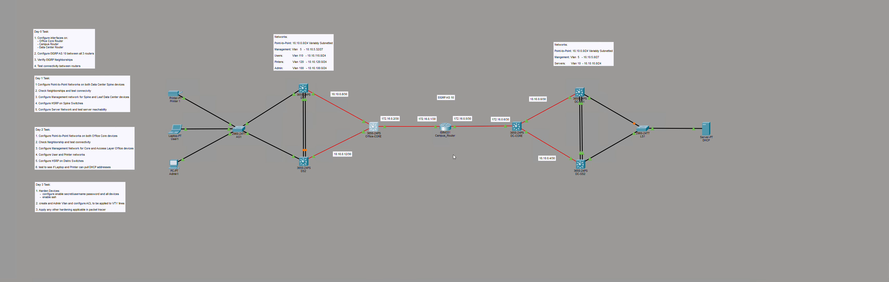
pyautogui.click(445, 127)
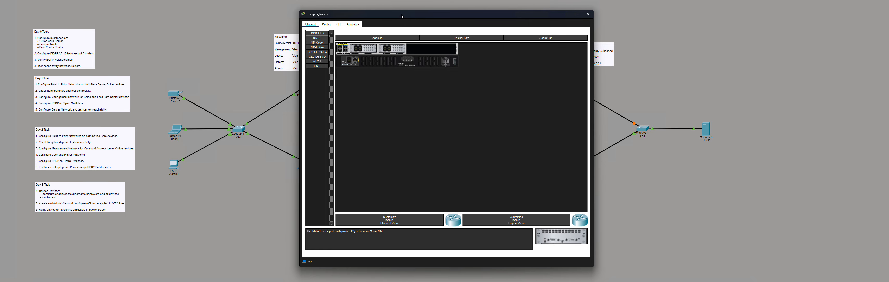
pyautogui.moveTo(401, 14); pyautogui.dragTo(247, 7)
pyautogui.click(184, 17)
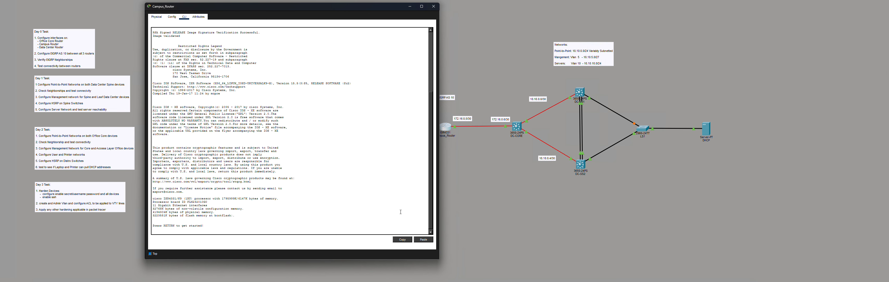
pyautogui.press('Return')
pyautogui.hotkey('alt', 'Tab')
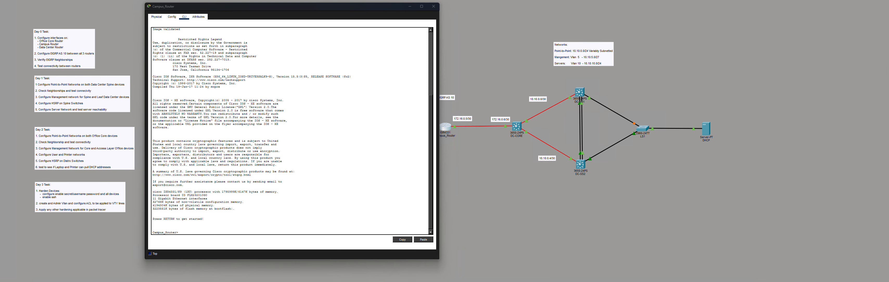
pyautogui.moveTo(607, 187); pyautogui.dragTo(561, 26)
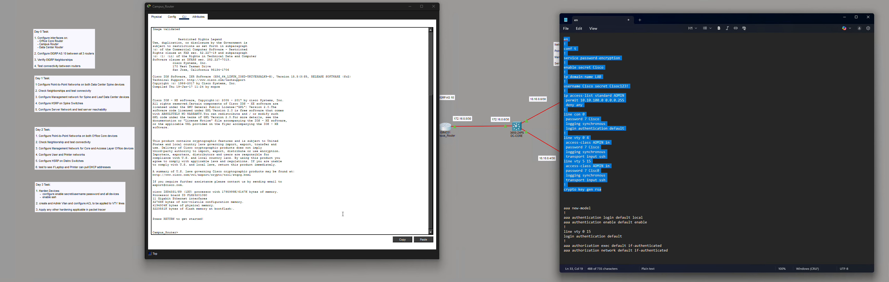
pyautogui.click(343, 214)
pyautogui.rightClick(343, 214)
pyautogui.click(348, 223)
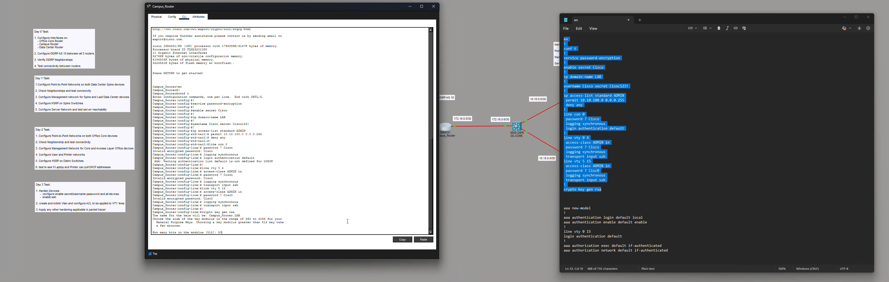
pyautogui.press('Return')
# - Paste the aaa command block into Campus_Router's CLI
pyautogui.moveTo(675, 253); pyautogui.dragTo(564, 207)
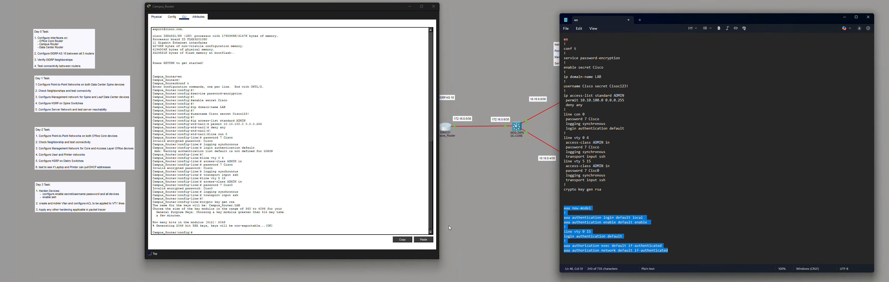
pyautogui.click(391, 224)
pyautogui.hotkey('ctrl', 'v')
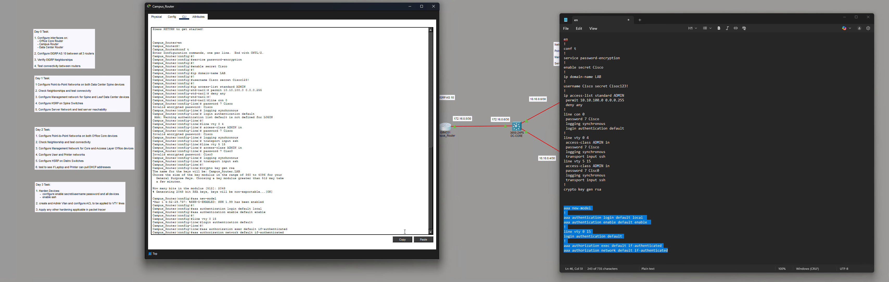
pyautogui.press('Return')
pyautogui.press('Return')
# - Save Campus_Router's configuration with wr mem, then open the DC-CORE device
pyautogui.hotkey('ctrl', 'z')
pyautogui.press('Return')
pyautogui.press('Return')
pyautogui.press('Return')
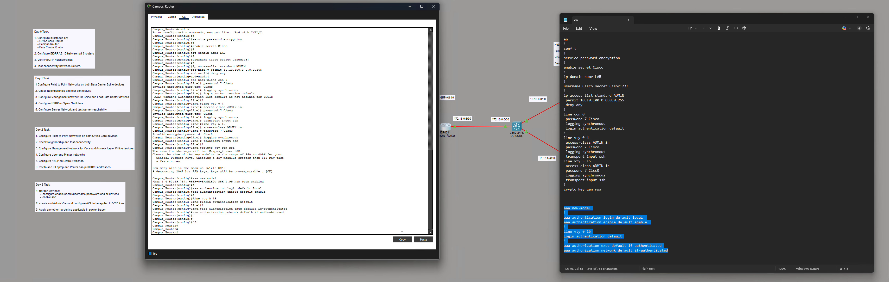
pyautogui.write('wr mem')
pyautogui.press('Return')
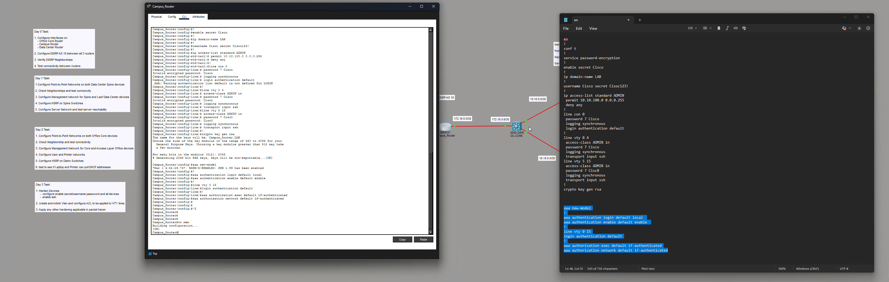
pyautogui.click(516, 126)
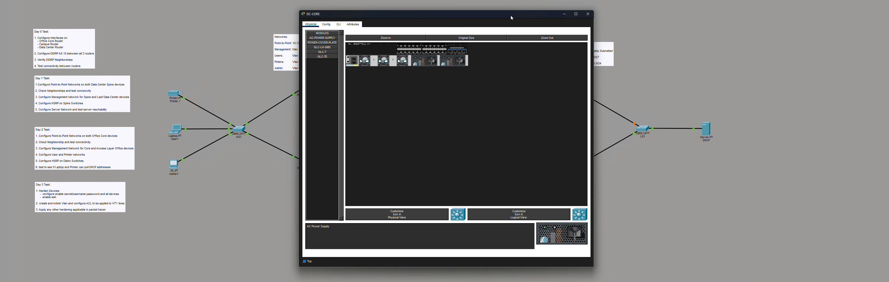
# - Paste the hardening script into DC-CORE's CLI and generate 2048-bit RSA keys
pyautogui.moveTo(512, 17); pyautogui.dragTo(285, 7)
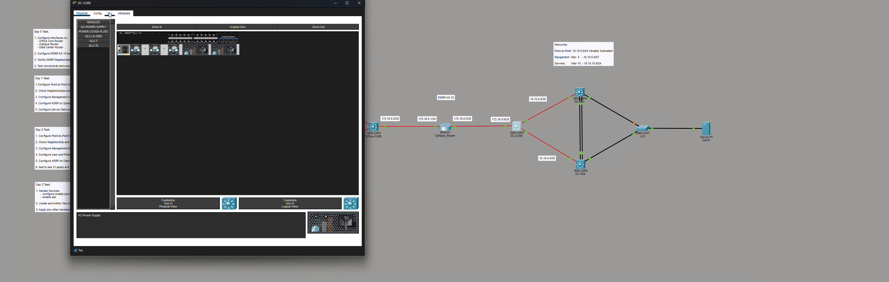
pyautogui.click(110, 13)
pyautogui.press('Return')
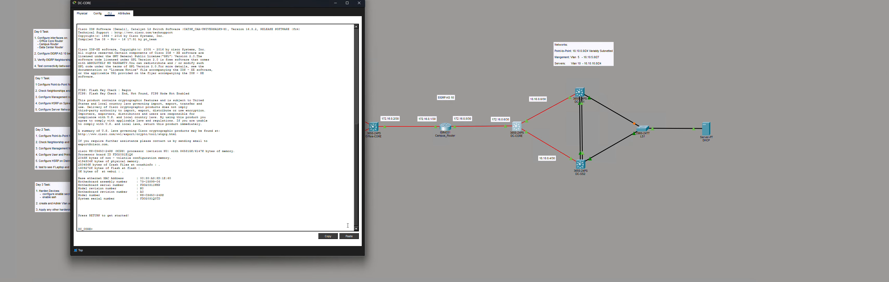
pyautogui.hotkey('alt', 'Tab')
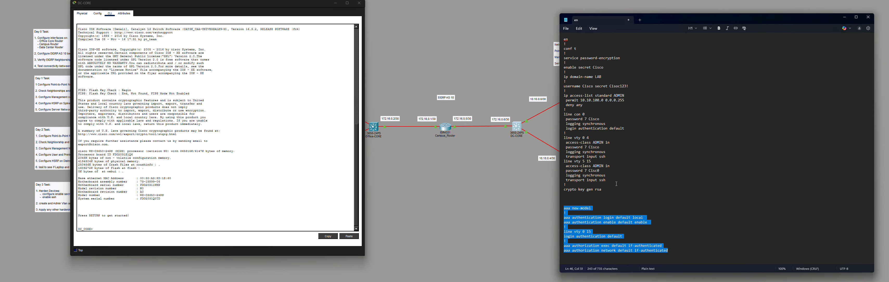
pyautogui.moveTo(607, 189); pyautogui.dragTo(556, 36)
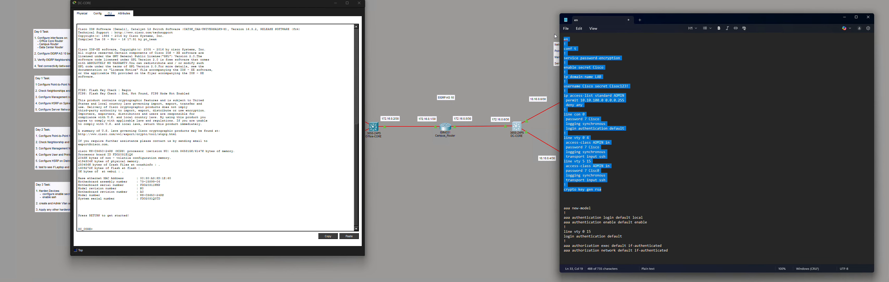
pyautogui.rightClick(238, 187)
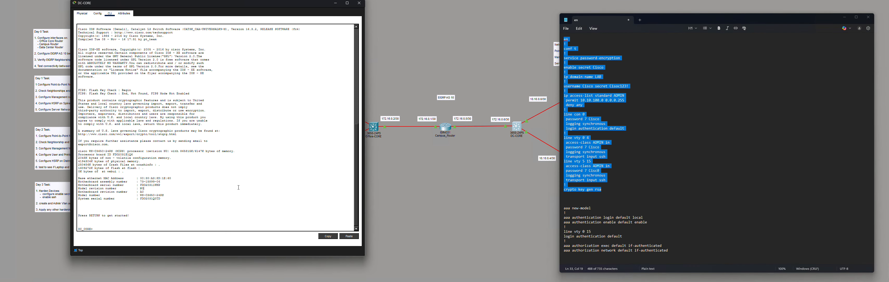
pyautogui.click(247, 195)
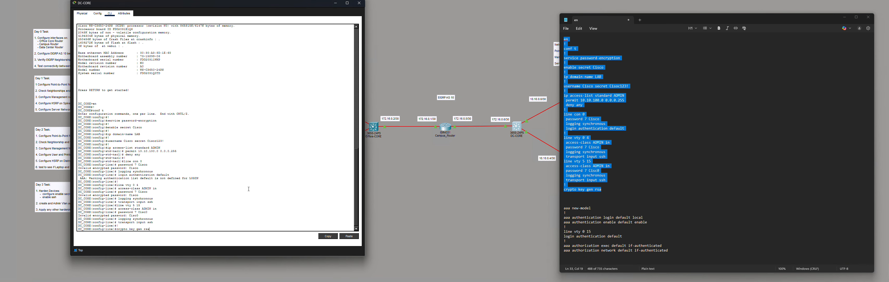
pyautogui.press('Return')
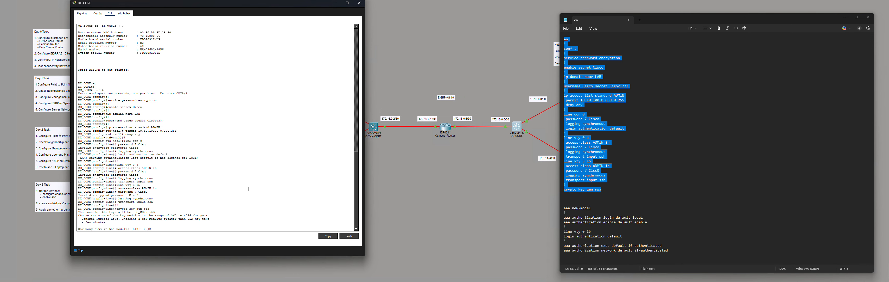
pyautogui.write('2048')
pyautogui.press('Return')
pyautogui.press('Return')
pyautogui.press('Return')
pyautogui.press('Return')
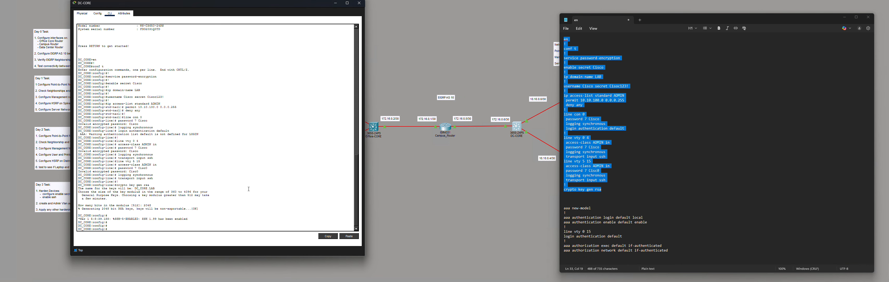
# - Paste the AAA block into DC-CORE, then save its configuration with wr mem
pyautogui.moveTo(676, 253); pyautogui.dragTo(562, 204)
pyautogui.rightClick(279, 226)
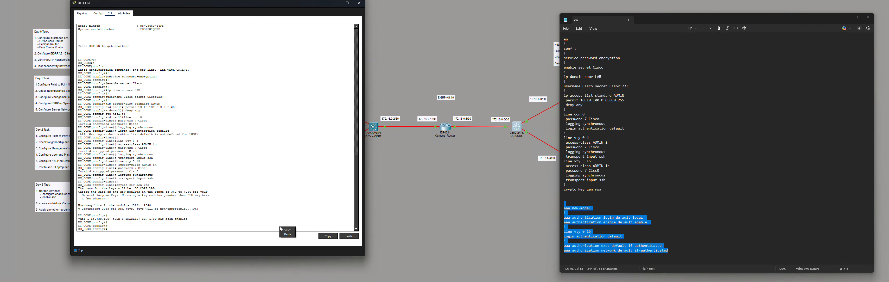
pyautogui.click(288, 234)
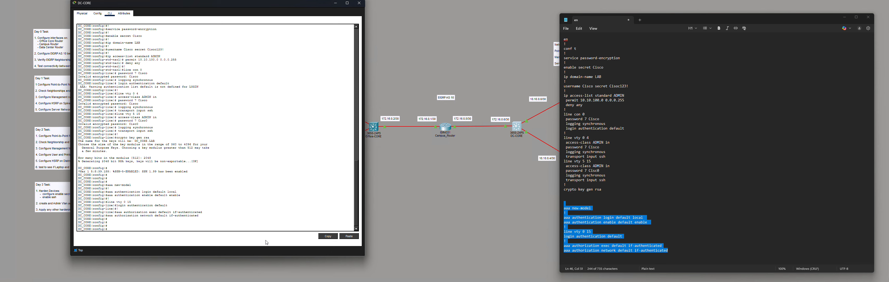
pyautogui.hotkey('ctrl', 'z')
pyautogui.press('Return')
pyautogui.press('Return')
pyautogui.press('Return')
pyautogui.write('wr mem')
pyautogui.press('Return')
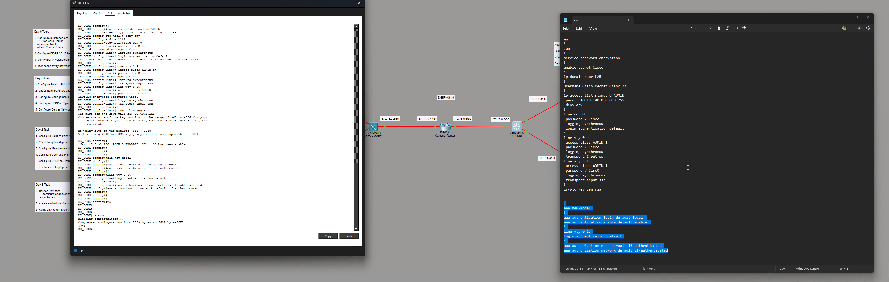
pyautogui.moveTo(575, 185); pyautogui.dragTo(558, 183)
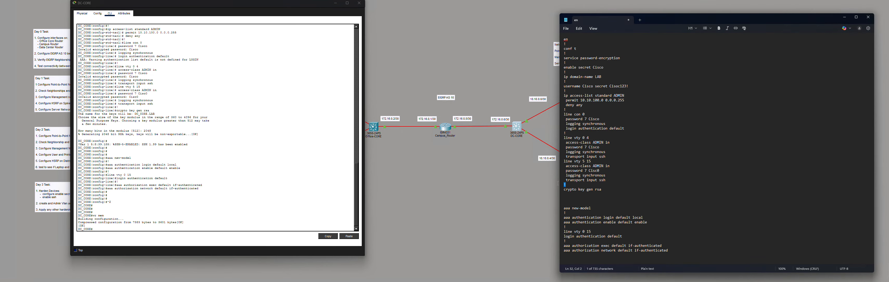
pyautogui.moveTo(567, 134); pyautogui.dragTo(561, 131)
pyautogui.moveTo(569, 111); pyautogui.dragTo(553, 108)
pyautogui.moveTo(570, 90); pyautogui.dragTo(564, 90)
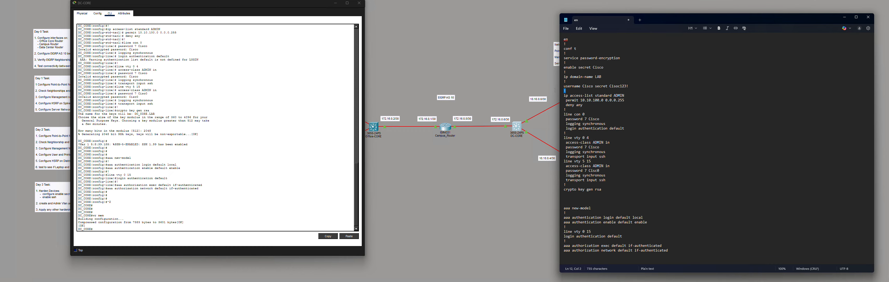
pyautogui.click(569, 72)
pyautogui.click(577, 133)
pyautogui.press('Return')
pyautogui.press('Return')
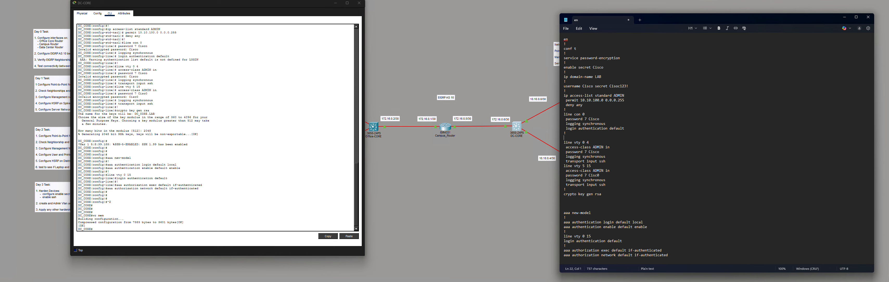
pyautogui.moveTo(571, 134); pyautogui.dragTo(564, 38)
pyautogui.hotkey('ctrl', 'c')
pyautogui.moveTo(572, 135); pyautogui.dragTo(569, 135)
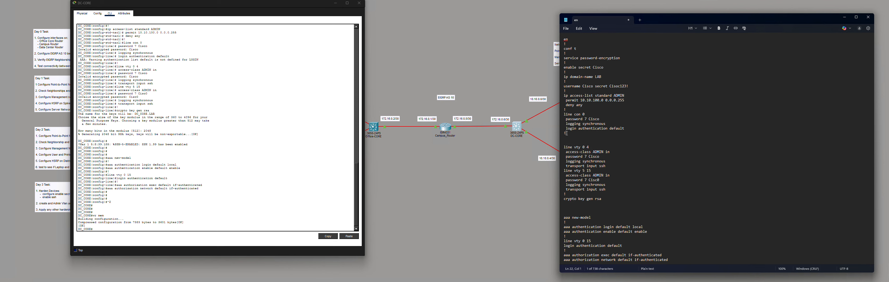
pyautogui.click(572, 133)
pyautogui.press('BackSpace')
pyautogui.press('BackSpace')
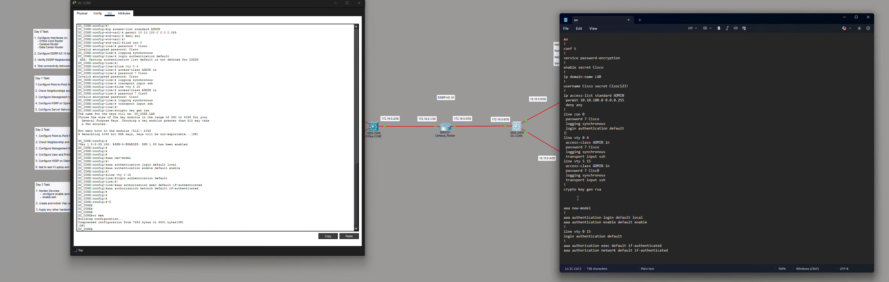
pyautogui.click(248, 196)
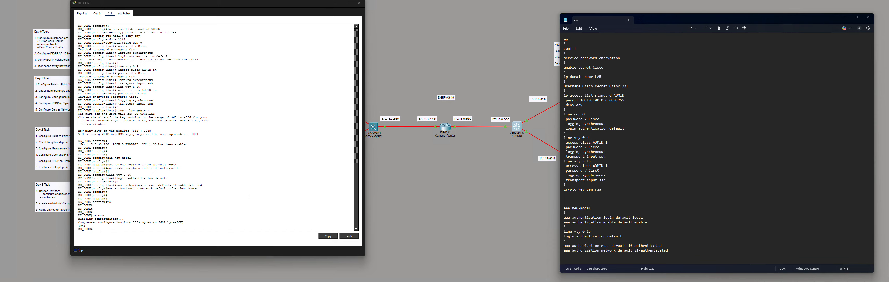
# - Open DC-SS1's command line after closing the leftover DC-CORE window
pyautogui.click(433, 194)
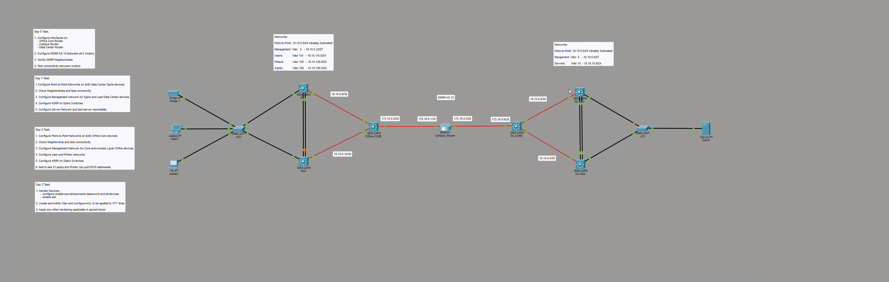
pyautogui.click(579, 92)
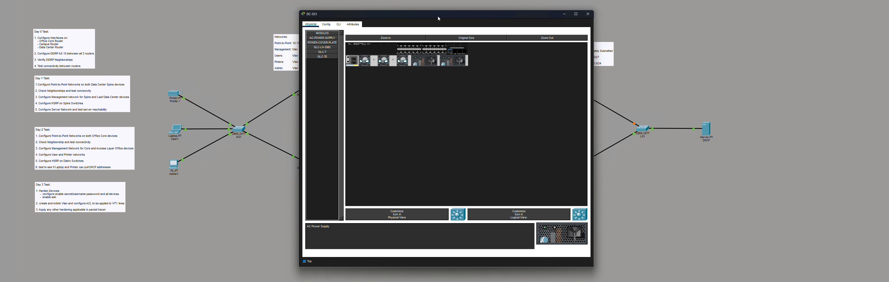
pyautogui.moveTo(437, 16); pyautogui.dragTo(226, 0)
pyautogui.click(132, 6)
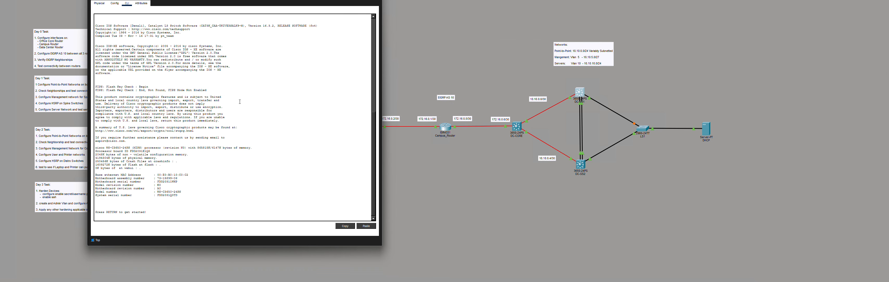
pyautogui.press('Return')
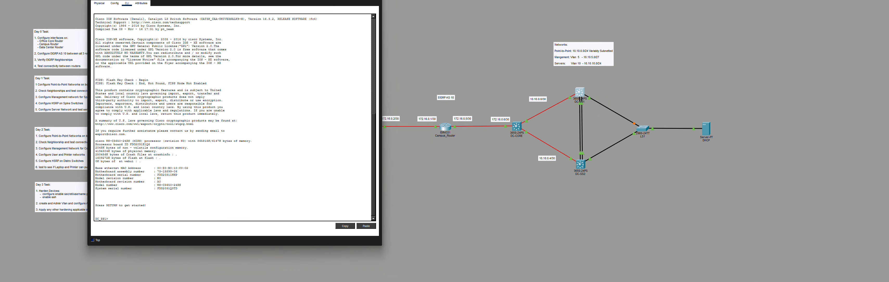
pyautogui.hotkey('alt', 'Tab')
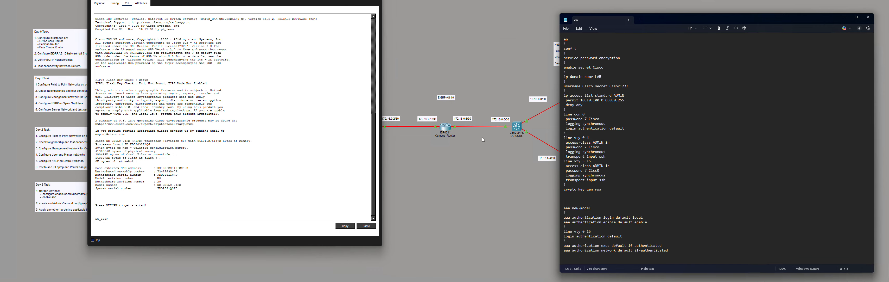
pyautogui.click(518, 129)
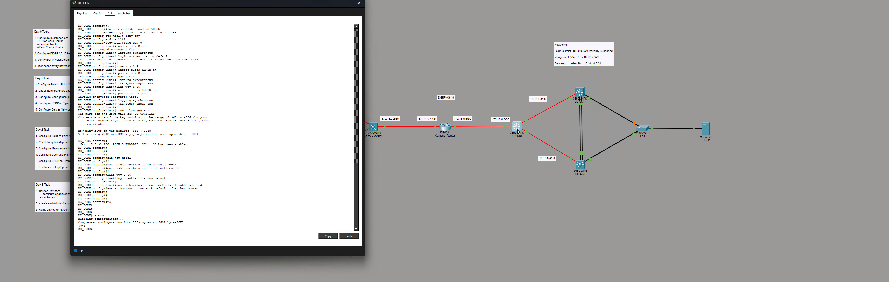
pyautogui.click(518, 131)
pyautogui.click(575, 94)
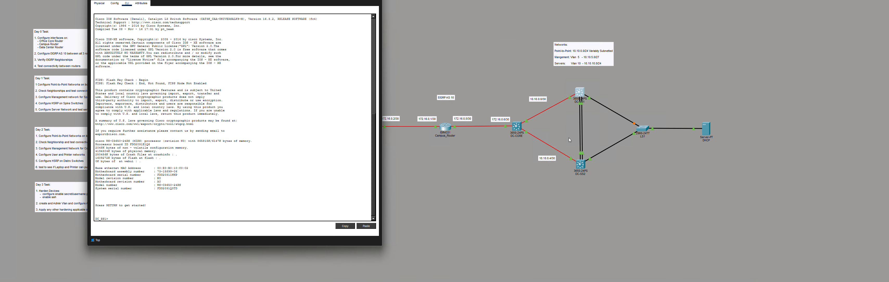
# - Paste the hardening script into DC-SS1 and generate 2048-bit RSA keys
pyautogui.hotkey('alt', 'Tab')
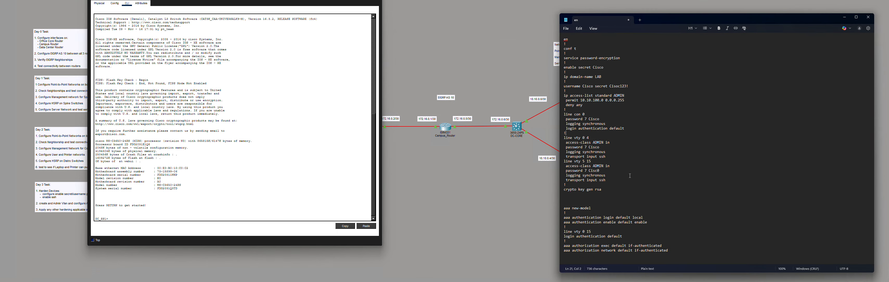
pyautogui.moveTo(606, 190); pyautogui.dragTo(564, 39)
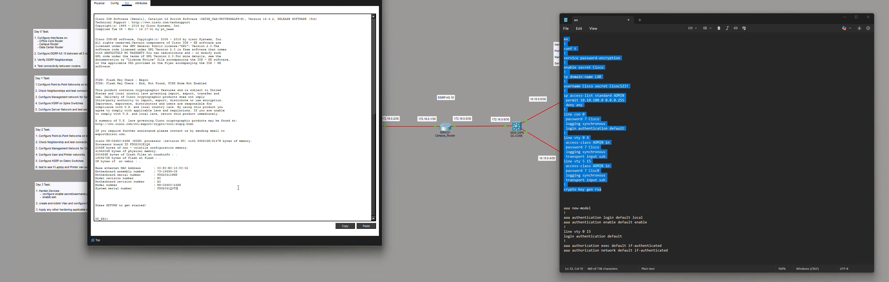
pyautogui.hotkey('ctrl', 'v')
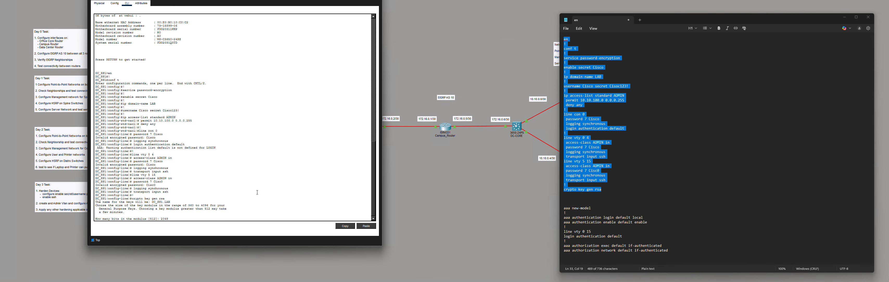
pyautogui.write('2048')
pyautogui.press('Return')
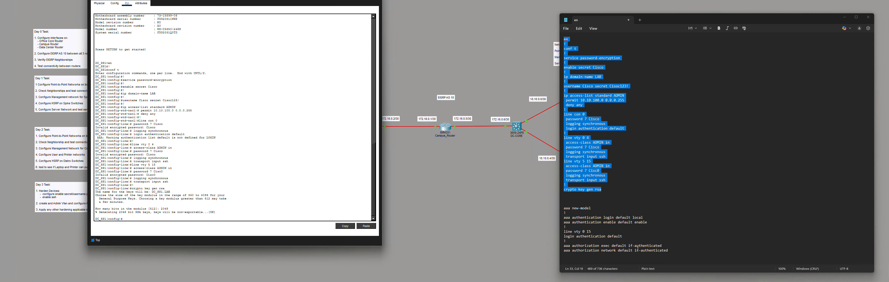
# - Paste the aaa block into DC_SS1, save with wr mem, and return to the topology
pyautogui.moveTo(671, 251); pyautogui.dragTo(557, 205)
pyautogui.hotkey('ctrl', 'c')
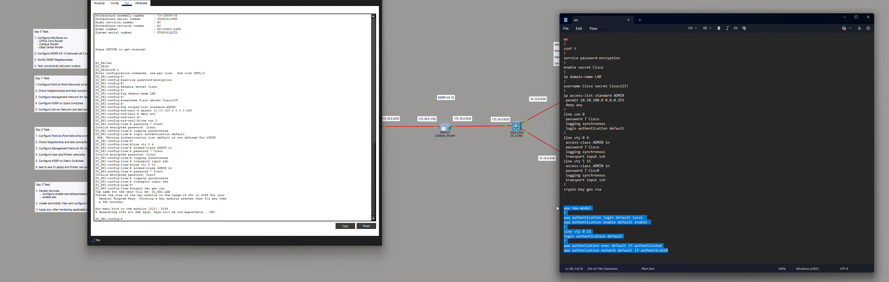
pyautogui.click(289, 229)
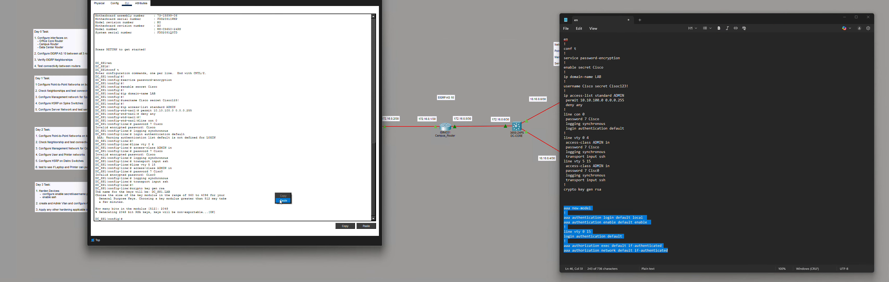
pyautogui.hotkey('ctrl', 'v')
pyautogui.press('Return')
pyautogui.press('Return')
pyautogui.press('Return')
pyautogui.press('Return')
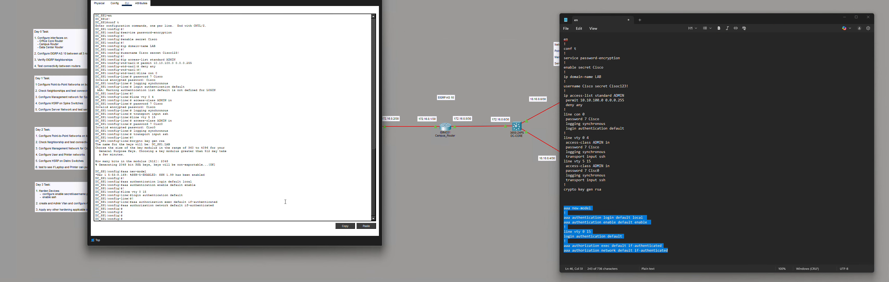
pyautogui.hotkey('ctrl', 'z')
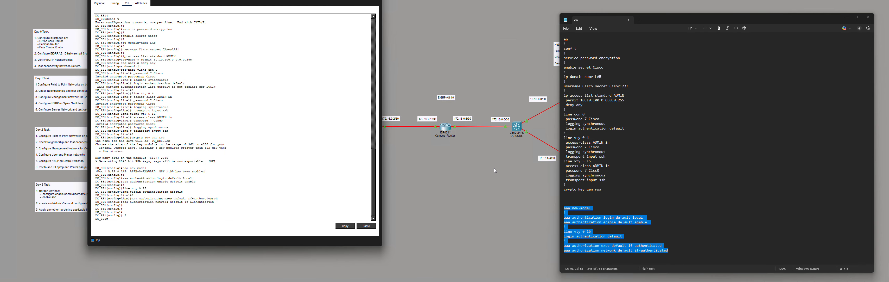
pyautogui.write('wr mem')
pyautogui.press('Return')
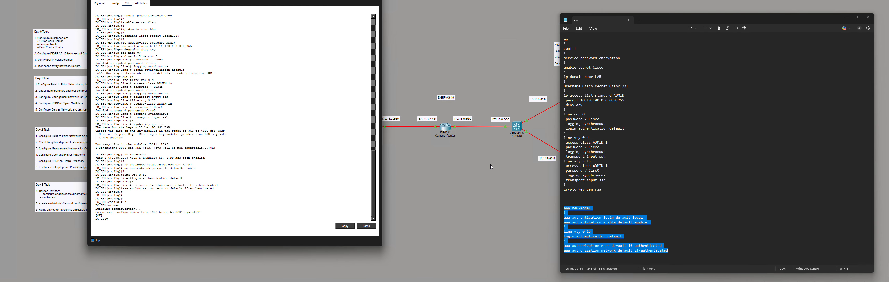
pyautogui.click(490, 164)
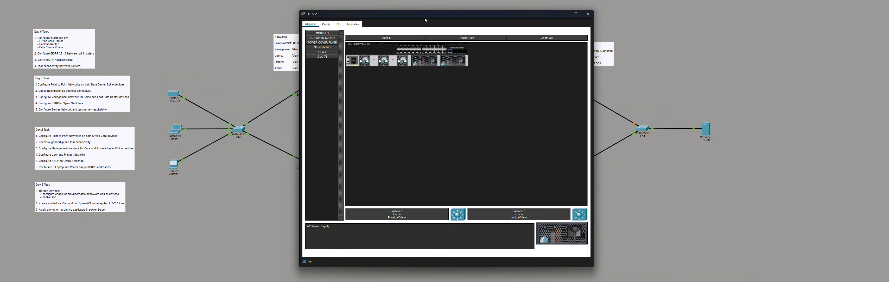
# - Paste the hardening script into DC-SS2's CLI and generate 2048-bit RSA keys
pyautogui.moveTo(423, 18); pyautogui.dragTo(165, 4)
pyautogui.click(79, 10)
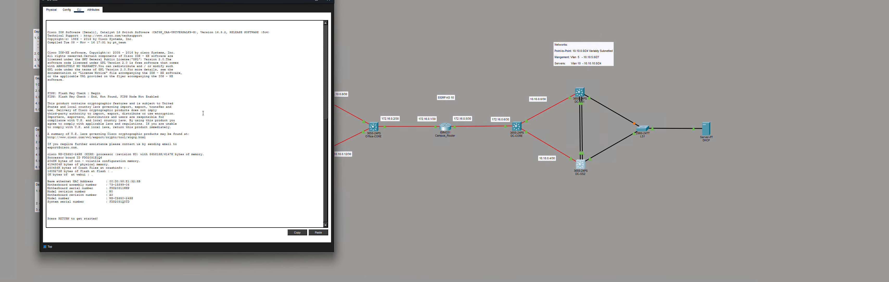
pyautogui.press('Return')
pyautogui.hotkey('alt', 'Tab')
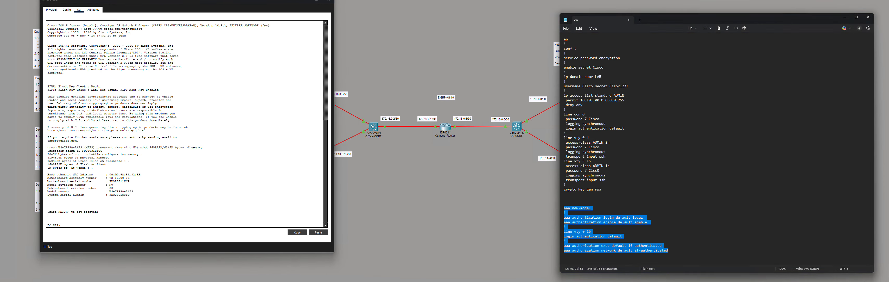
pyautogui.moveTo(601, 190); pyautogui.dragTo(552, 23)
pyautogui.hotkey('ctrl', 'c')
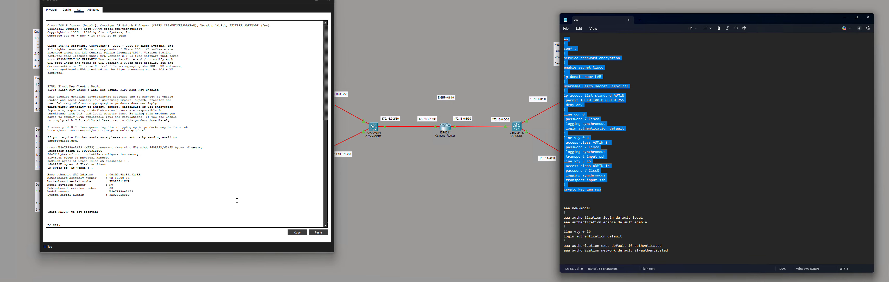
pyautogui.click(237, 200)
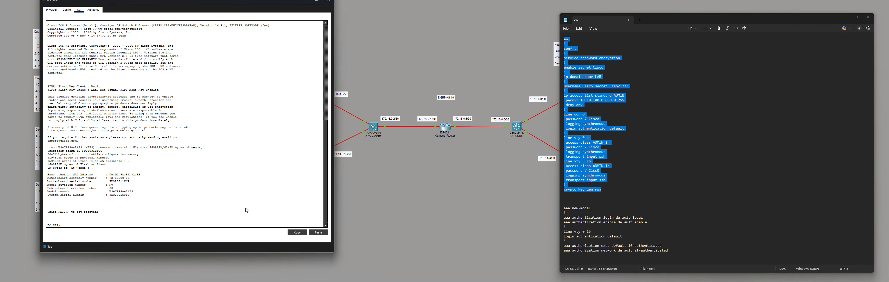
pyautogui.hotkey('ctrl', 'v')
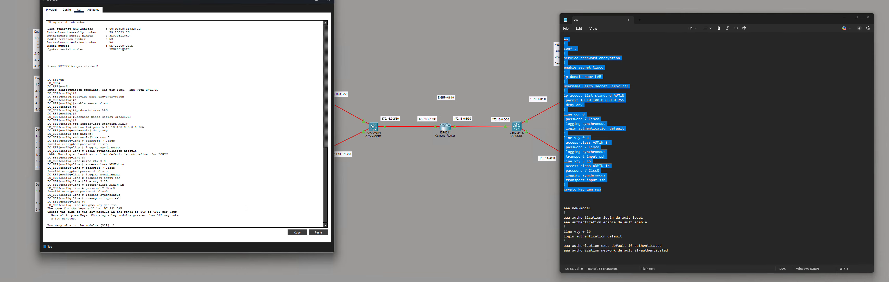
pyautogui.write('2048')
pyautogui.press('Return')
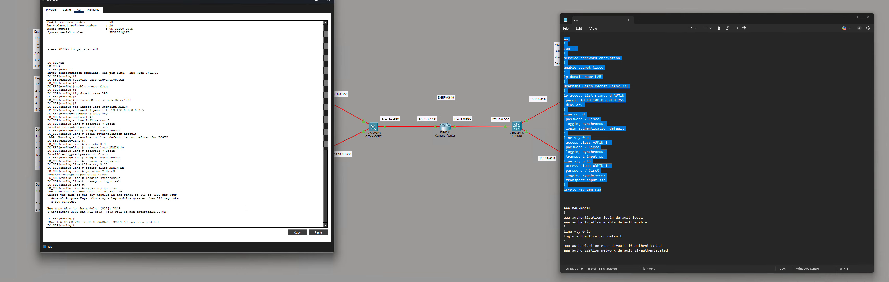
# - Paste the aaa command block into the DC_SS2 terminal
pyautogui.moveTo(677, 251); pyautogui.dragTo(561, 208)
pyautogui.hotkey('ctrl', 'c')
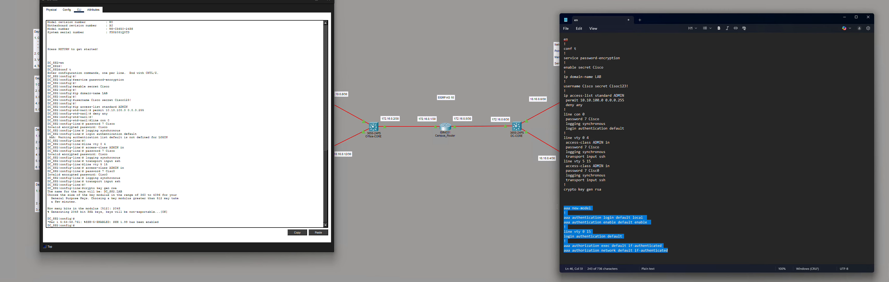
pyautogui.click(211, 219)
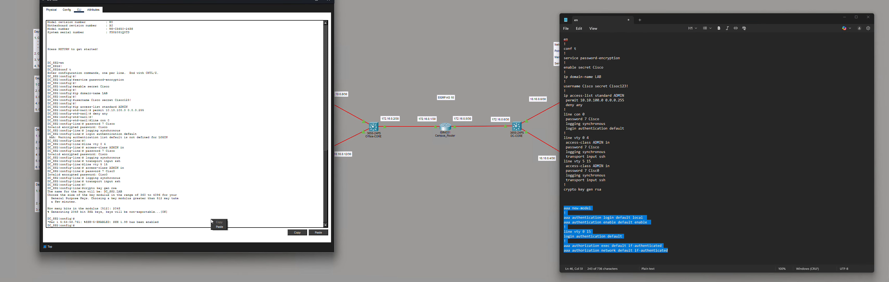
pyautogui.hotkey('ctrl', 'v')
pyautogui.press('Return')
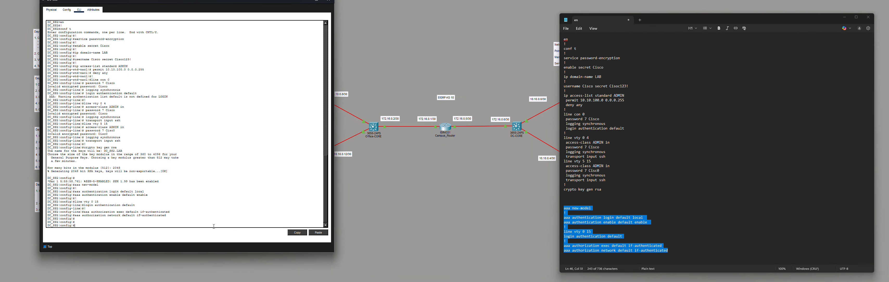
# - Save DC_SS2's configuration with wr mem, then open the LS1 switch
pyautogui.hotkey('ctrl', 'z')
pyautogui.press('Return')
pyautogui.press('Return')
pyautogui.write('wr mem')
pyautogui.press('Return')
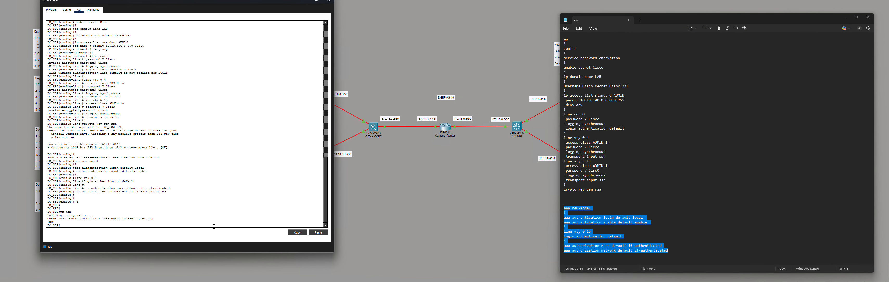
pyautogui.click(471, 221)
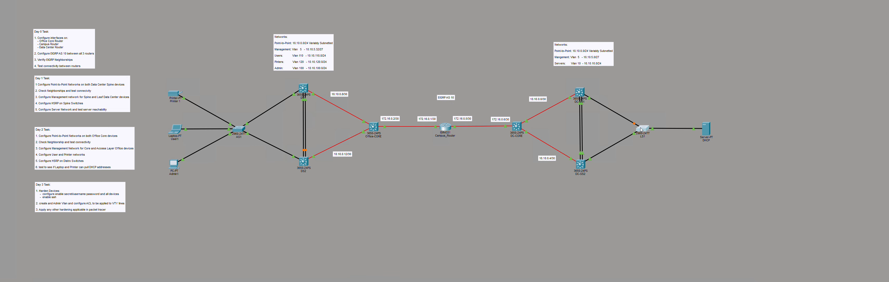
pyautogui.click(634, 121)
# - Open switch LS1's console and enter privileged mode with en
pyautogui.moveTo(428, 17); pyautogui.dragTo(169, 1)
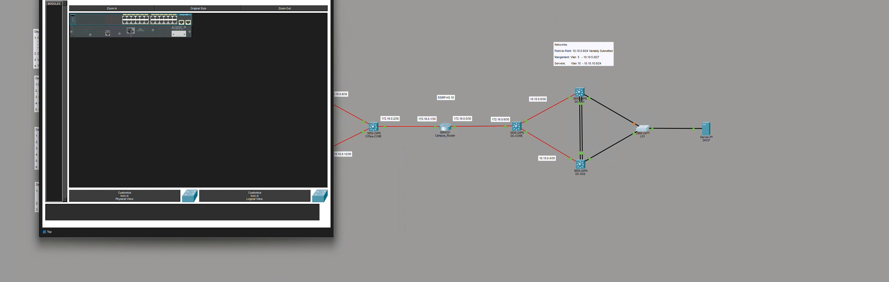
pyautogui.click(82, 0)
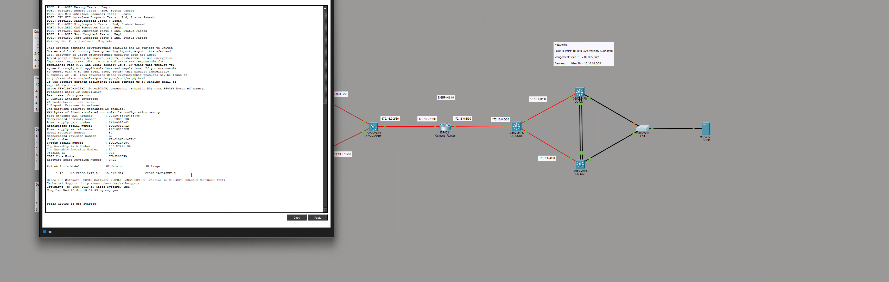
pyautogui.press('Return')
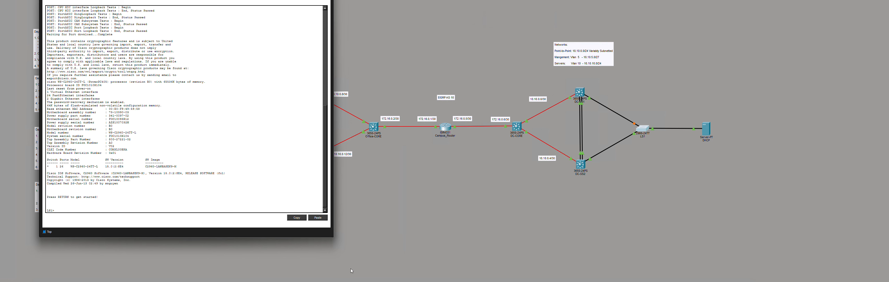
pyautogui.hotkey('alt', 'Tab')
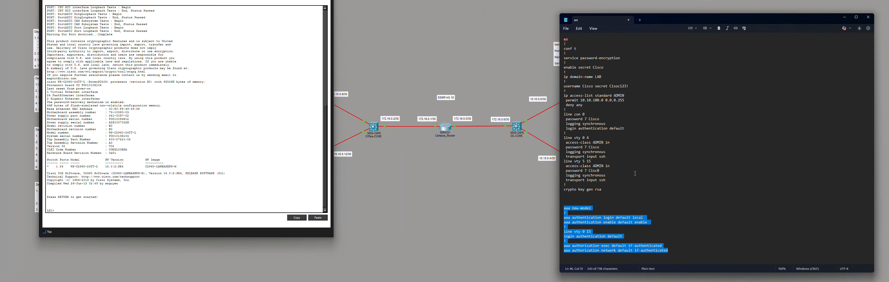
pyautogui.moveTo(616, 188); pyautogui.dragTo(558, 36)
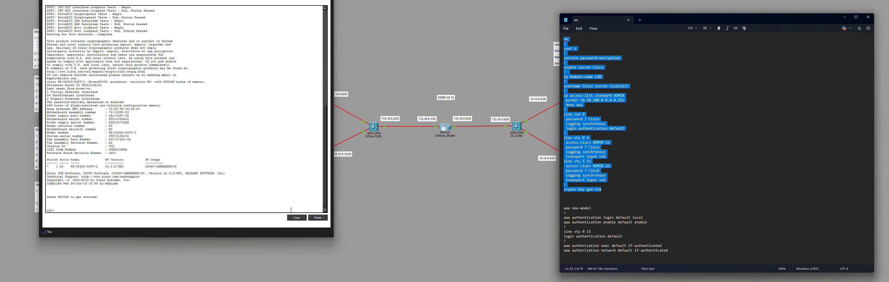
pyautogui.click(256, 206)
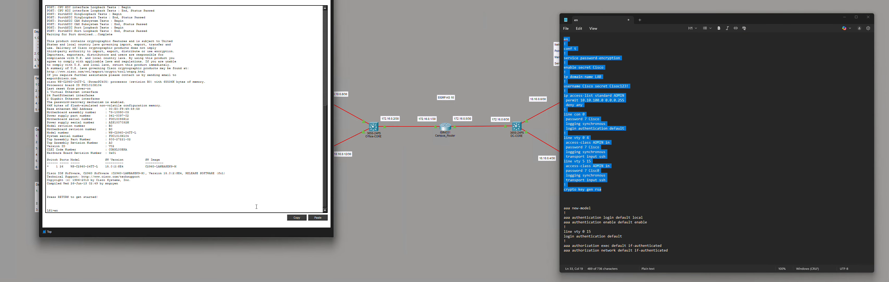
pyautogui.write('en')
pyautogui.press('Return')
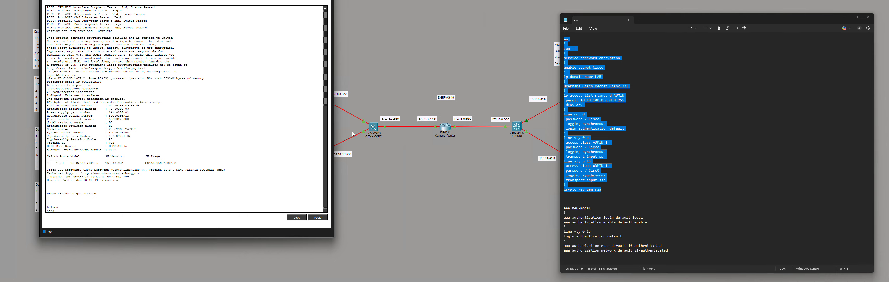
# - Paste the hardening configuration into LS1 and generate 2048-bit RSA keys for SSH
pyautogui.moveTo(617, 190); pyautogui.dragTo(560, 46)
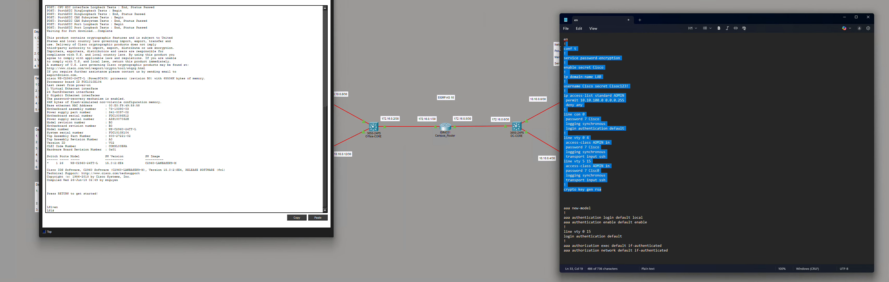
pyautogui.rightClick(591, 120)
pyautogui.click(617, 128)
pyautogui.rightClick(232, 205)
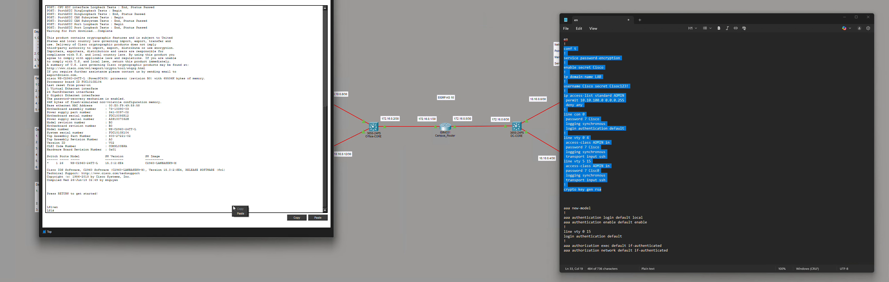
pyautogui.click(243, 214)
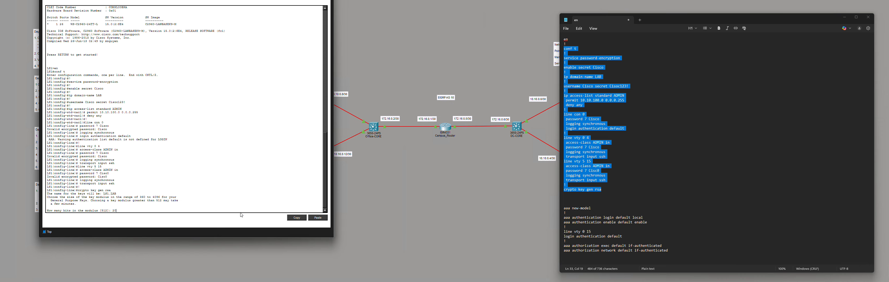
pyautogui.press('Return')
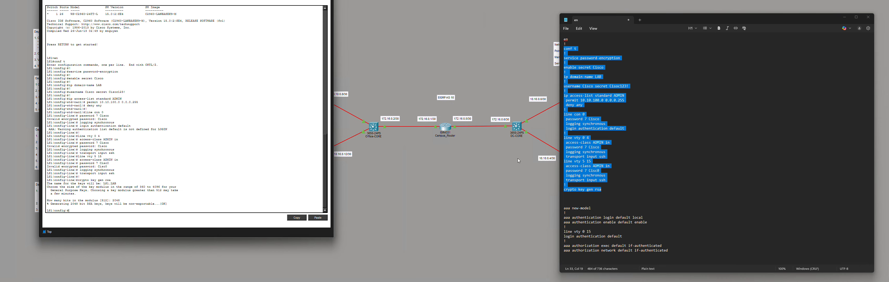
# - Paste the AAA and VTY login block from the script into LS1
pyautogui.moveTo(673, 249); pyautogui.dragTo(564, 208)
pyautogui.rightClick(597, 219)
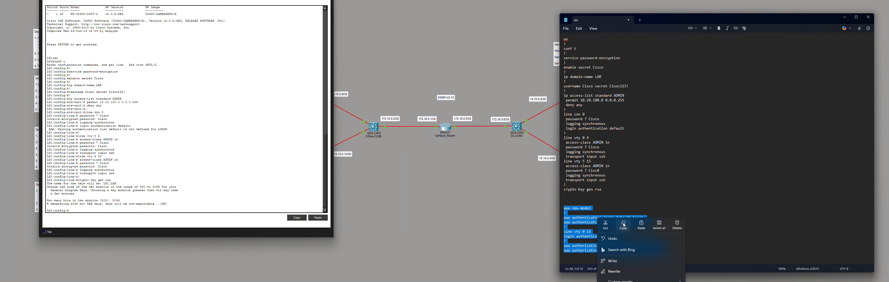
pyautogui.click(623, 226)
pyautogui.click(251, 207)
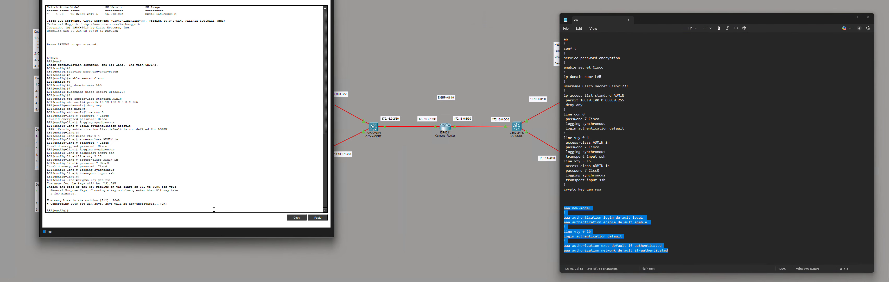
pyautogui.click(222, 217)
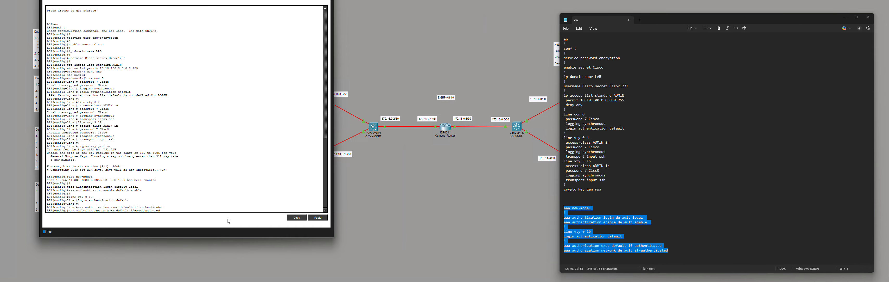
pyautogui.press('Return')
pyautogui.press('Return')
pyautogui.press('Return')
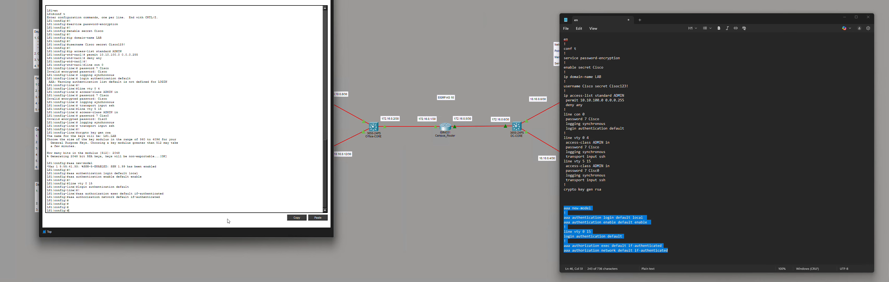
# - Leave configuration mode, save LS1's configuration with wr, and close the LS1 window
pyautogui.hotkey('ctrl', 'z')
pyautogui.press('Return')
pyautogui.press('Return')
pyautogui.press('Return')
pyautogui.write('wr')
pyautogui.press('Return')
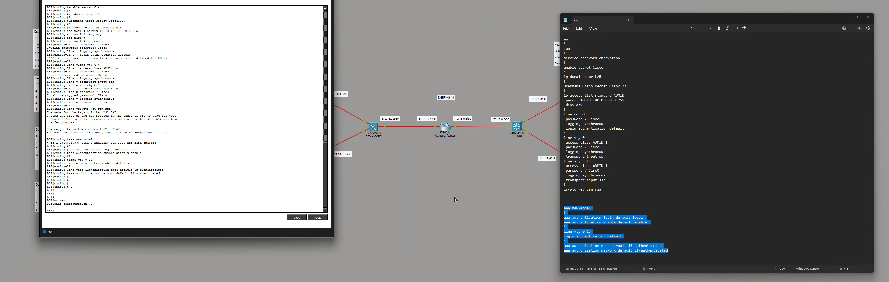
pyautogui.click(466, 197)
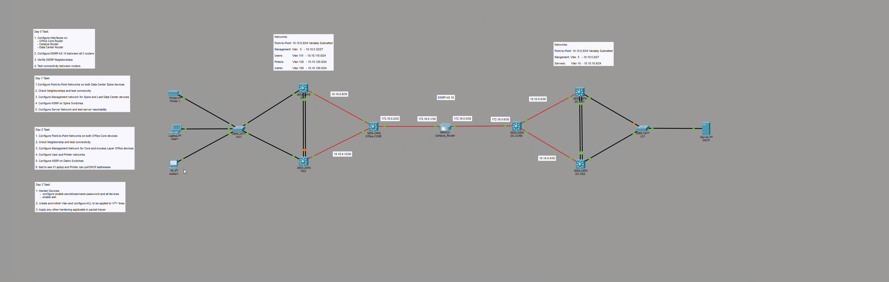
# - On Admin1's command prompt, end the leftover AS1 session and rerun the previous SSH command
pyautogui.click(174, 163)
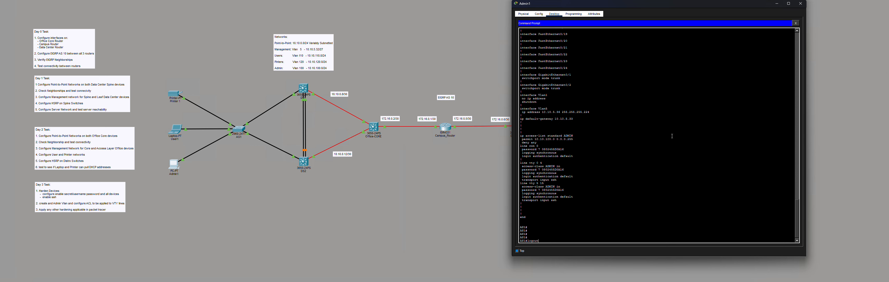
pyautogui.press('Return')
pyautogui.press('Return')
pyautogui.press('Return')
pyautogui.press('Return')
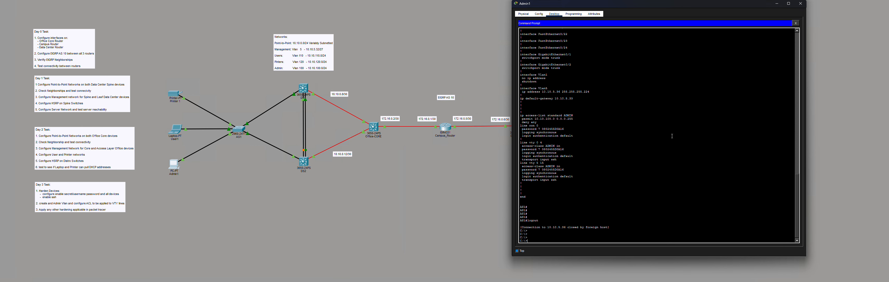
pyautogui.press('Up')
pyautogui.press('Return')
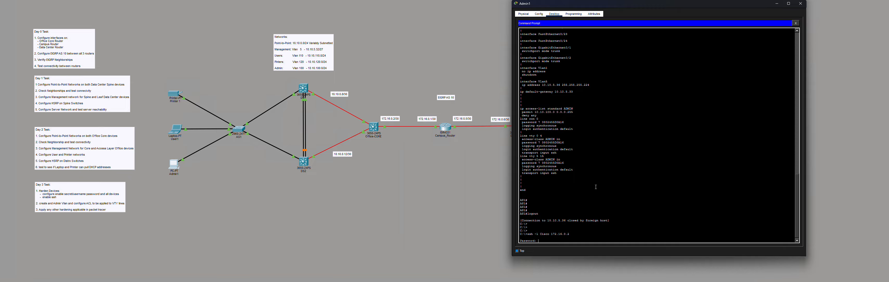
pyautogui.moveTo(603, 221); pyautogui.dragTo(510, 221)
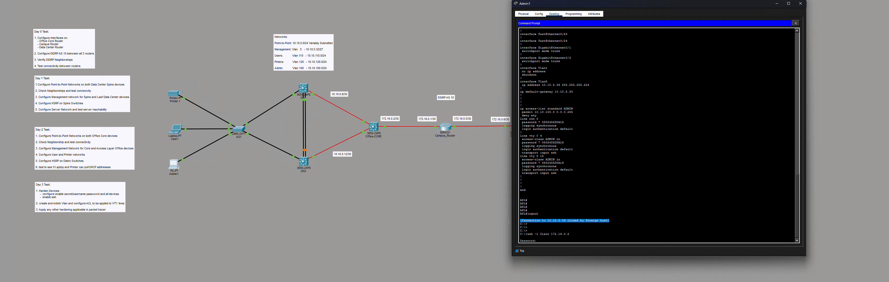
pyautogui.click(577, 237)
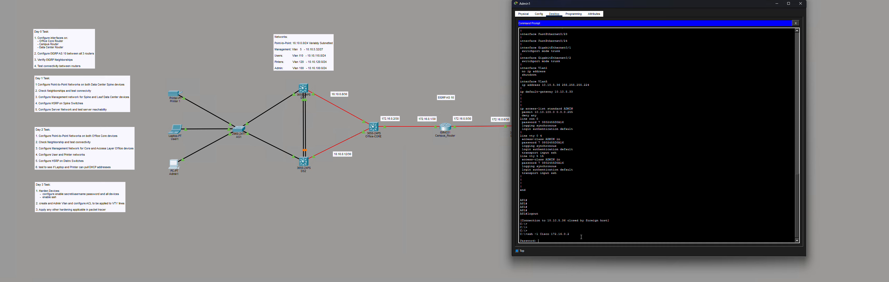
# - Submit failed password attempts, then retry SSH to 172.16.0.2
pyautogui.press('Return')
pyautogui.press('Return')
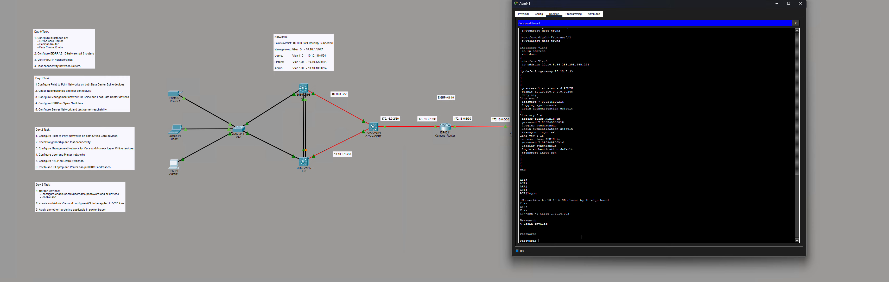
pyautogui.press('Return')
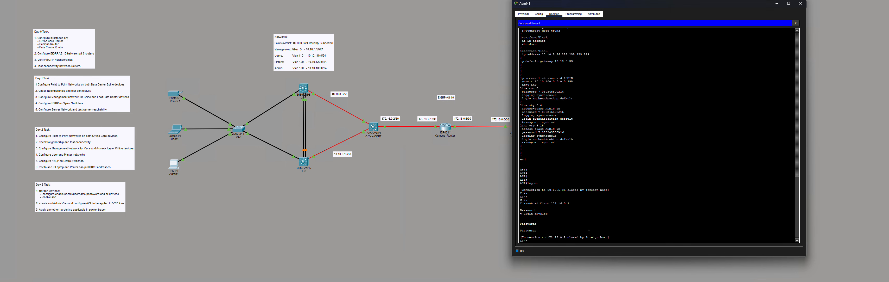
pyautogui.press('Return')
pyautogui.press('Return')
pyautogui.press('Up')
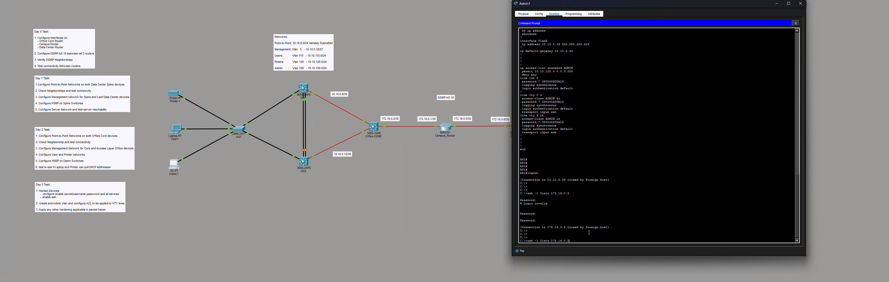
pyautogui.press('Return')
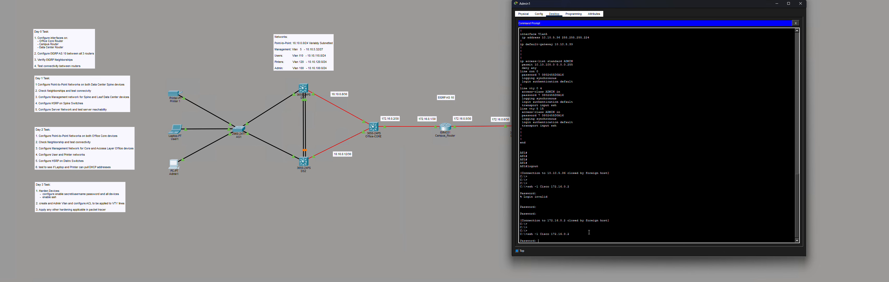
# - Copy the user password from the Notepad script and paste it to log into Office_Core
pyautogui.hotkey('alt', 'Tab')
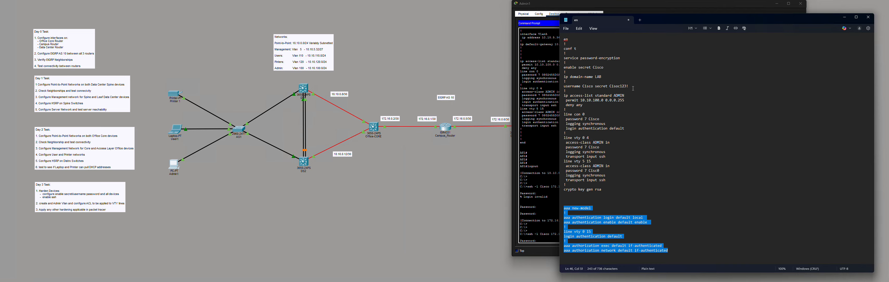
pyautogui.click(621, 86)
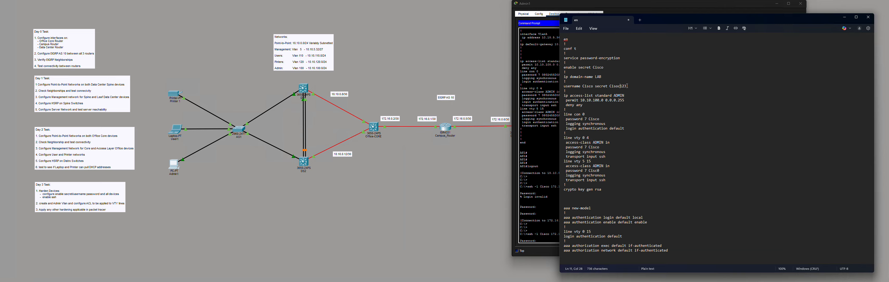
pyautogui.moveTo(627, 86); pyautogui.dragTo(610, 86)
pyautogui.rightClick(616, 89)
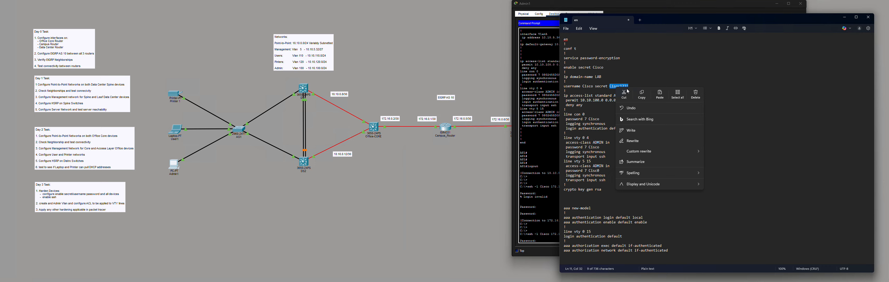
pyautogui.click(642, 95)
pyautogui.click(550, 240)
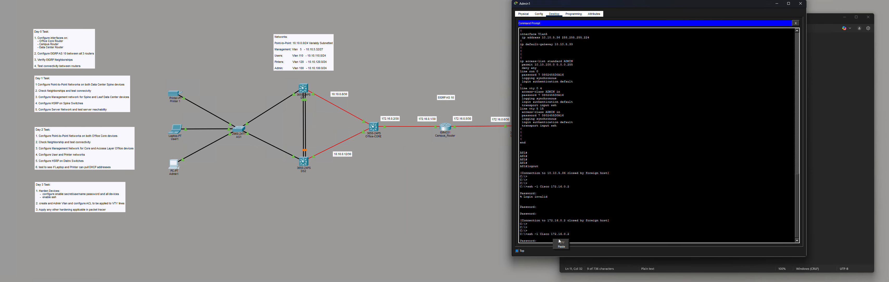
pyautogui.hotkey('ctrl', 'v')
pyautogui.press('Return')
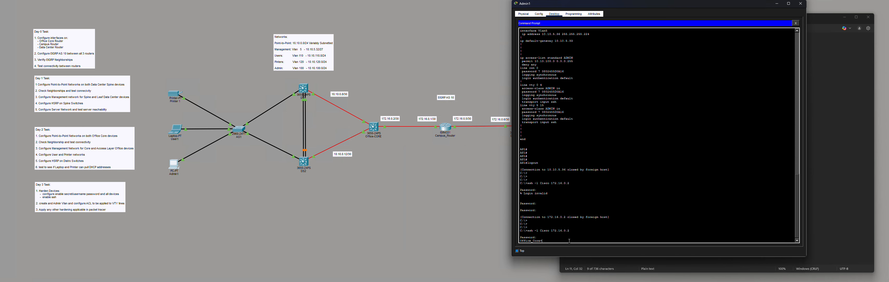
# - Enter privileged mode on Office_Core with en and the enable password
pyautogui.write('en')
pyautogui.press('Return')
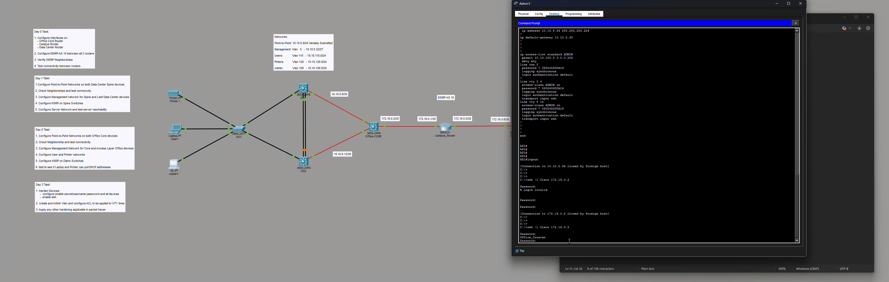
pyautogui.hotkey('ctrl', 'v')
pyautogui.press('Return')
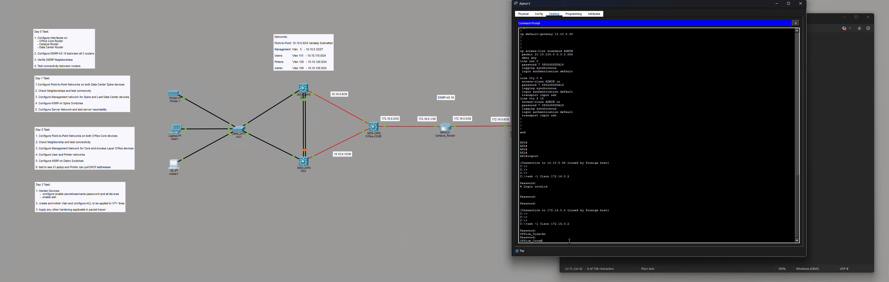
pyautogui.press('Return')
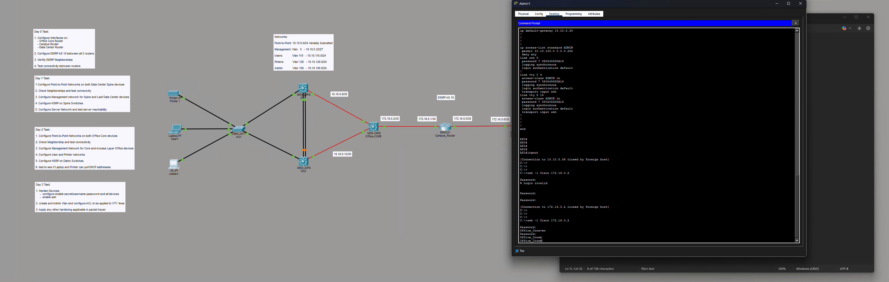
# - Log out of Office_Core and start an SSH session to 172.16.0.6
pyautogui.hotkey('alt', 'Tab')
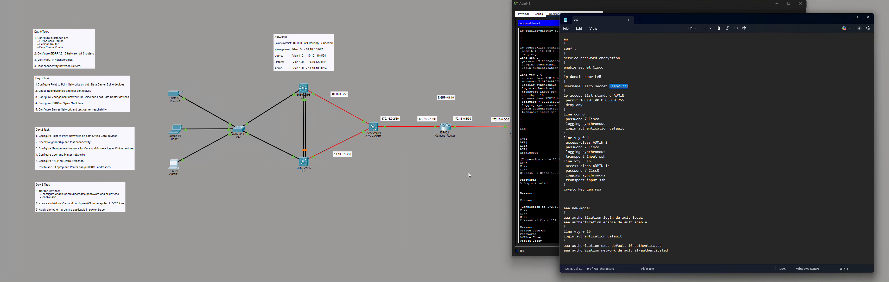
pyautogui.click(538, 152)
pyautogui.press('Return')
pyautogui.press('Return')
pyautogui.press('Return')
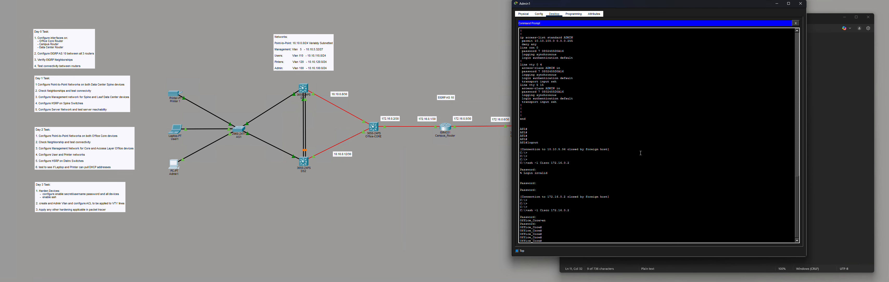
pyautogui.write('logout')
pyautogui.press('Return')
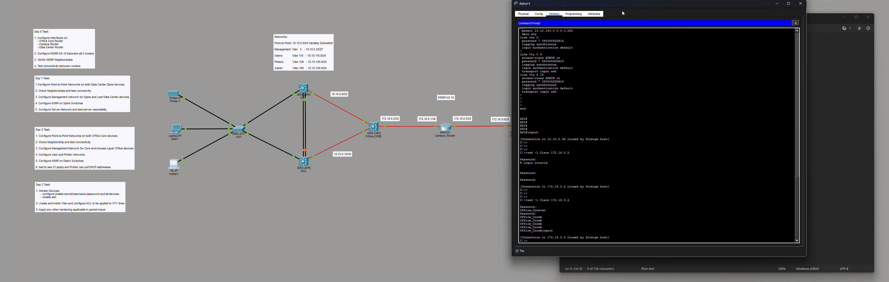
pyautogui.moveTo(630, 7); pyautogui.dragTo(309, 16)
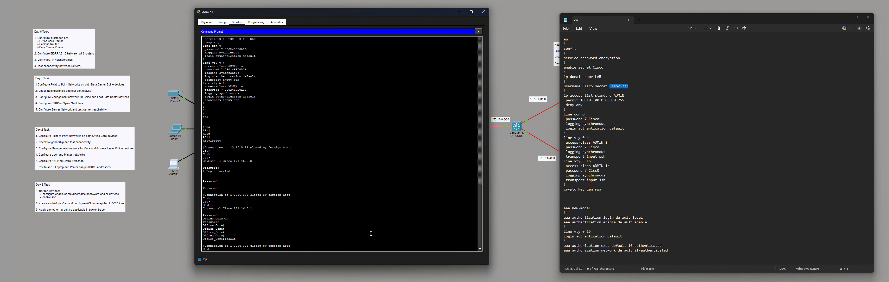
pyautogui.press('Up')
pyautogui.press('Return')
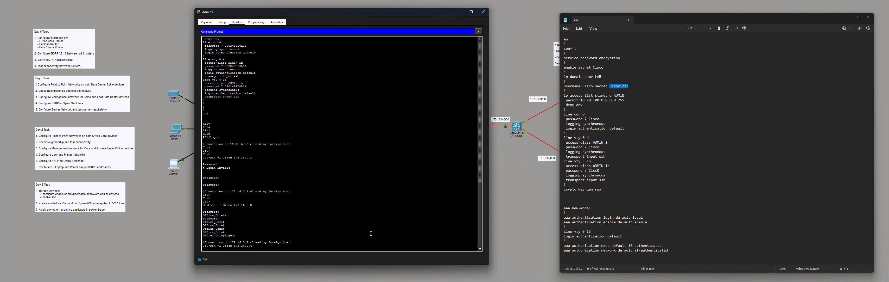
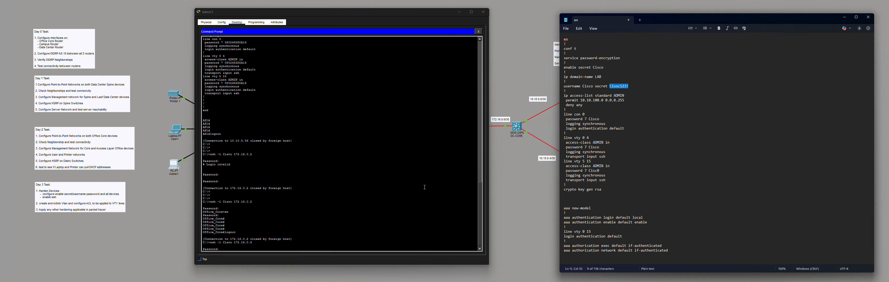
# - Log into DC_CORE with the password, then reach privileged mode with en and the enable secret
pyautogui.click(424, 187)
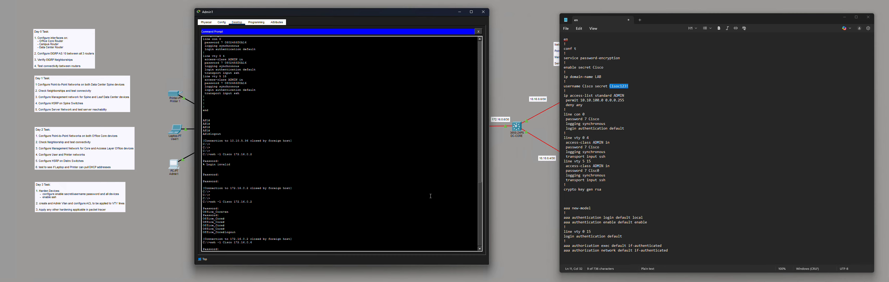
pyautogui.press('Return')
pyautogui.press('Return')
pyautogui.press('Return')
pyautogui.write('e')
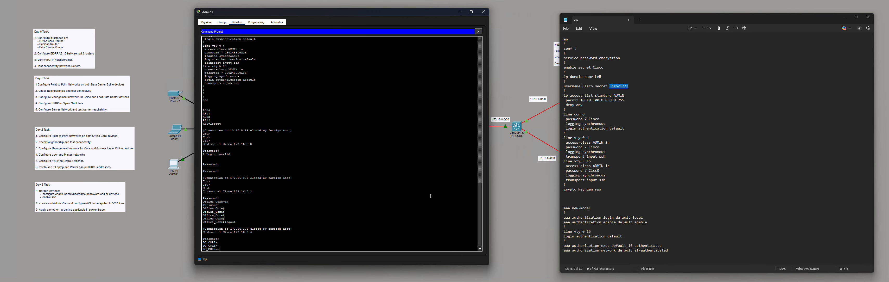
pyautogui.write('n')
pyautogui.press('Return')
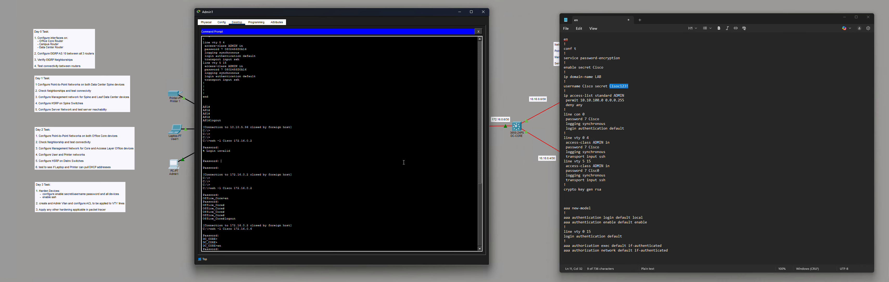
pyautogui.press('Return')
pyautogui.press('Return')
pyautogui.press('Return')
pyautogui.press('Return')
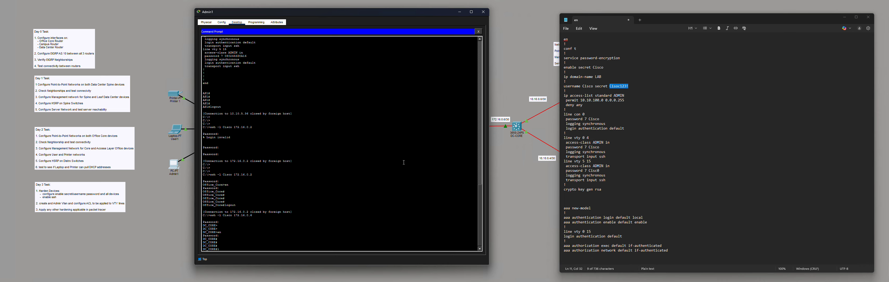
# - Log out of DC_CORE and bring up the copy option for the saved password in Notepad
pyautogui.write('logout')
pyautogui.press('Return')
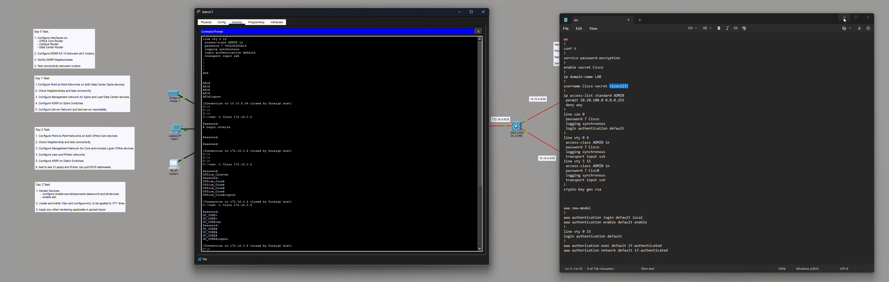
pyautogui.rightClick(618, 87)
# - Copy the password and rerun the ssh command from Admin1 to LS1 at 10.10.5.4
pyautogui.click(641, 99)
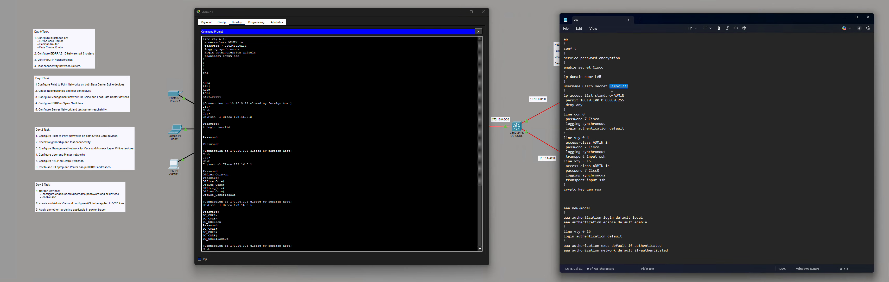
pyautogui.click(535, 76)
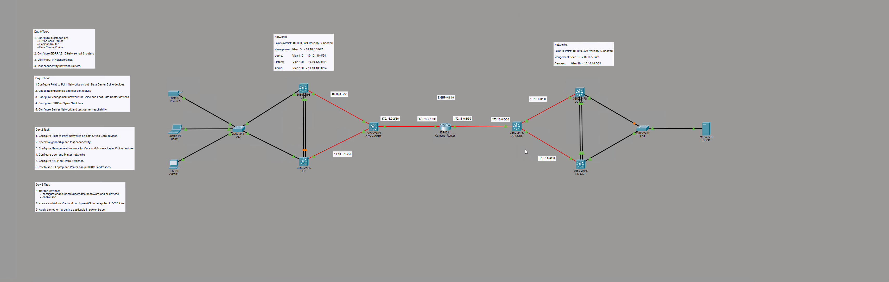
pyautogui.click(174, 165)
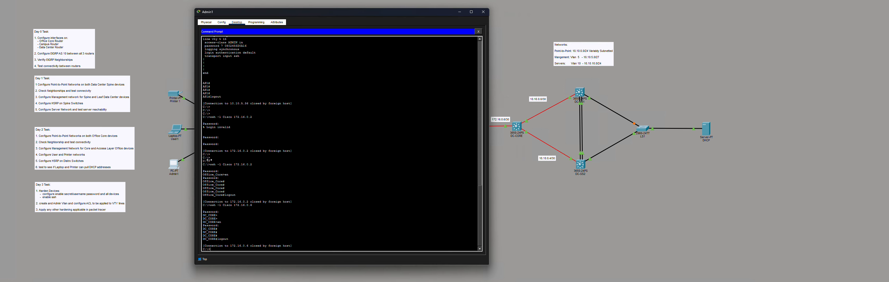
pyautogui.press('Up')
pyautogui.press('Return')
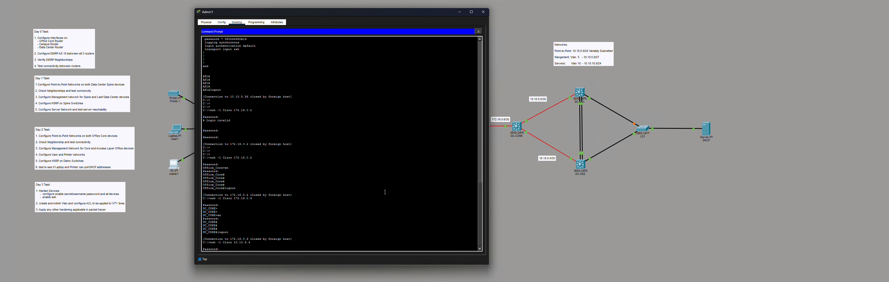
# - Paste the copied password to log into LS1
pyautogui.rightClick(380, 202)
pyautogui.click(388, 207)
pyautogui.press('Return')
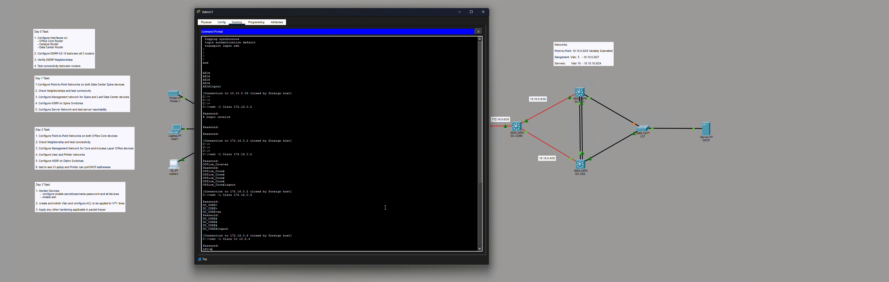
# - Reach privileged mode on LS1 with en and the enable secret, then log out and close Admin1
pyautogui.write('en')
pyautogui.press('Return')
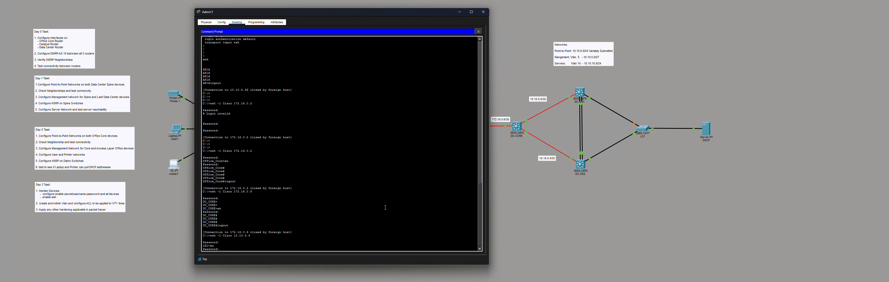
pyautogui.press('Return')
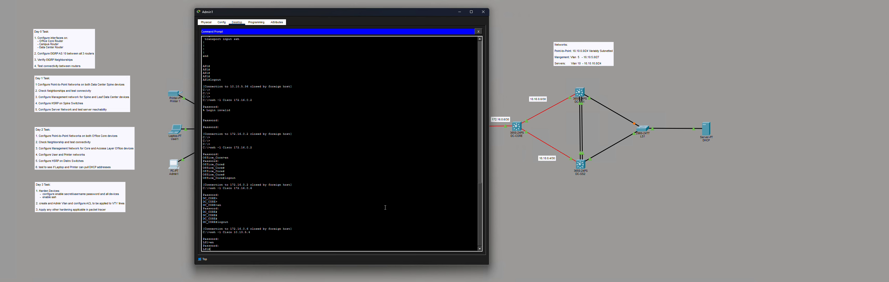
pyautogui.press('Return')
pyautogui.press('Return')
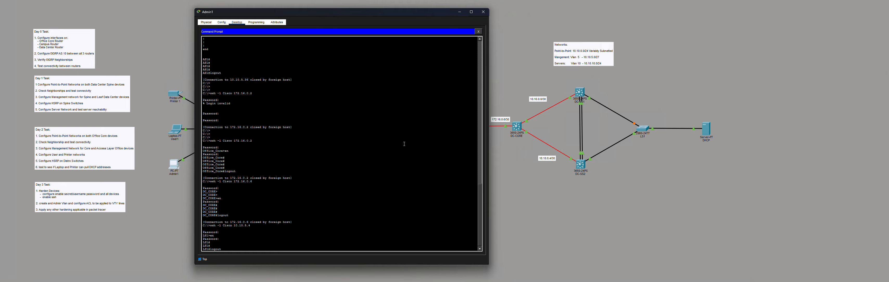
pyautogui.press('Return')
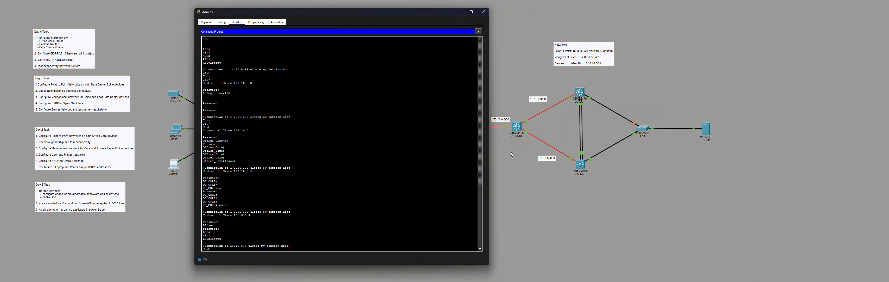
pyautogui.click(555, 226)
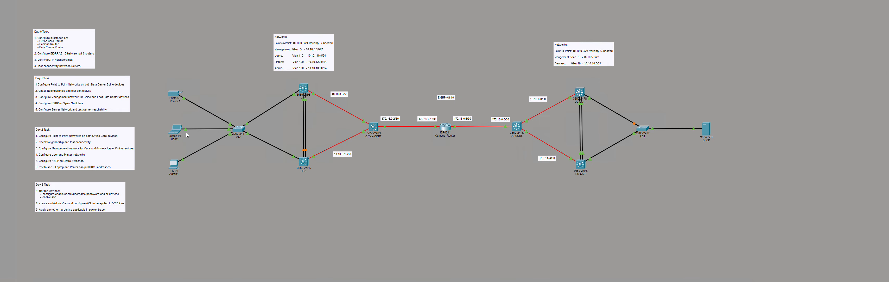
# - From User1 laptop's Command Prompt, attempt ssh -l Cisco and confirm the 'Connection refused' message
pyautogui.click(176, 130)
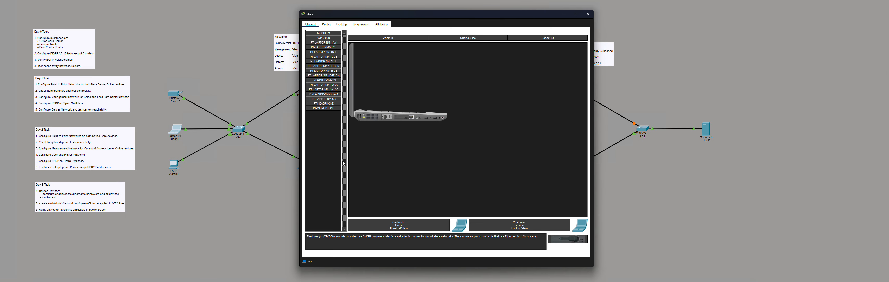
pyautogui.click(342, 25)
pyautogui.click(502, 45)
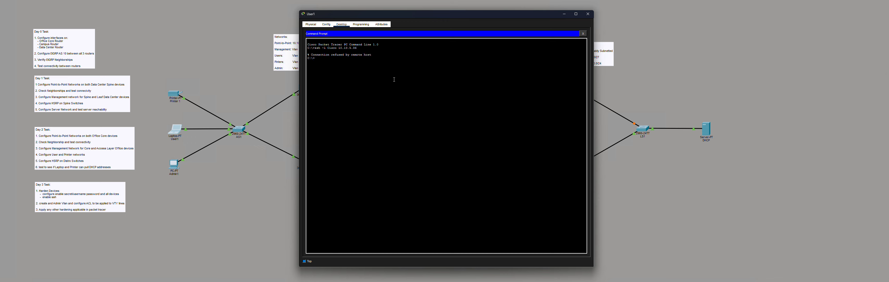
pyautogui.moveTo(375, 56); pyautogui.dragTo(308, 55)
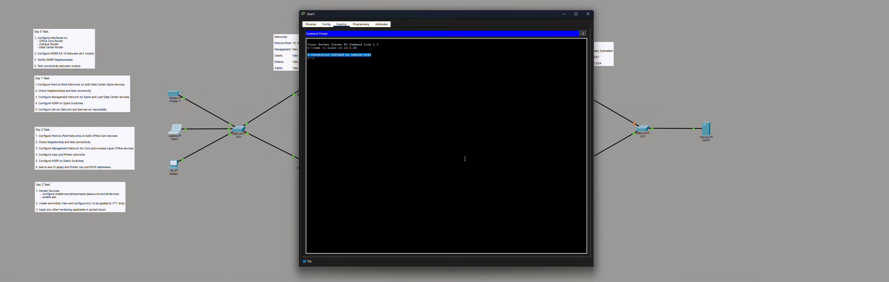
pyautogui.click(687, 183)
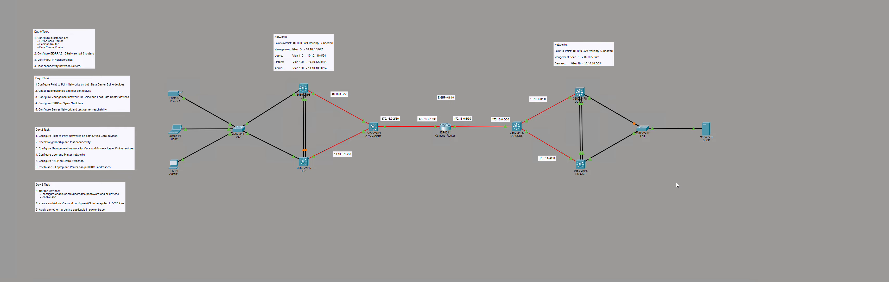